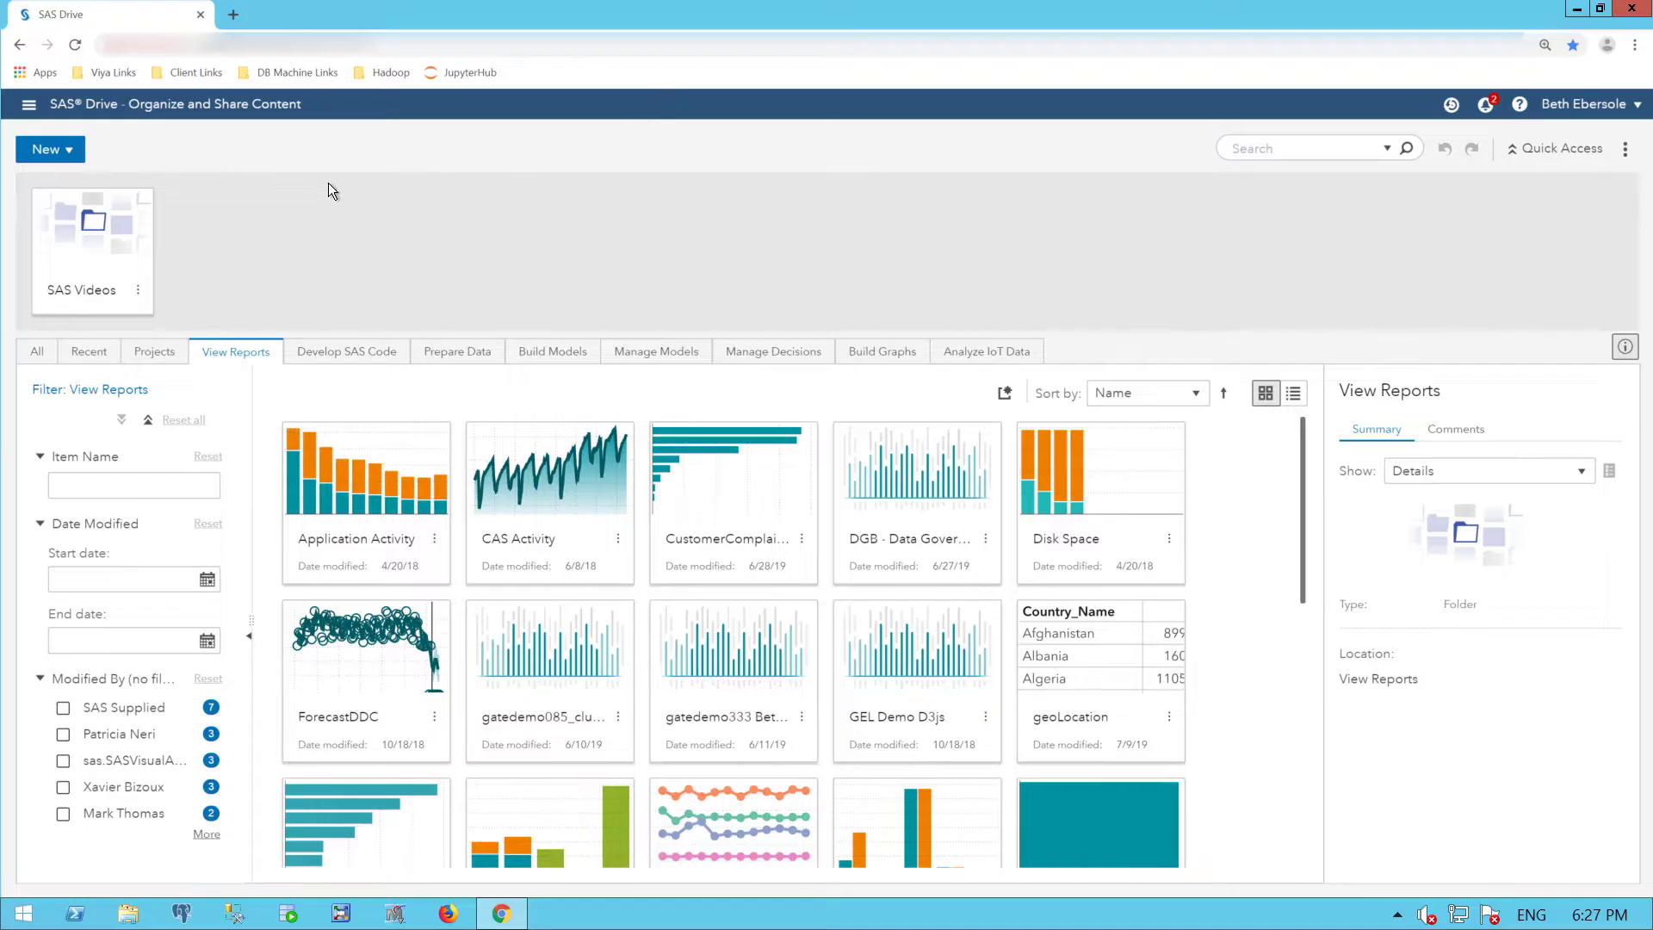
Launch Model Studio's Build Models page from the SAS Drive navigation menu.
{"action": "left_click", "coordinate": [29, 107]}
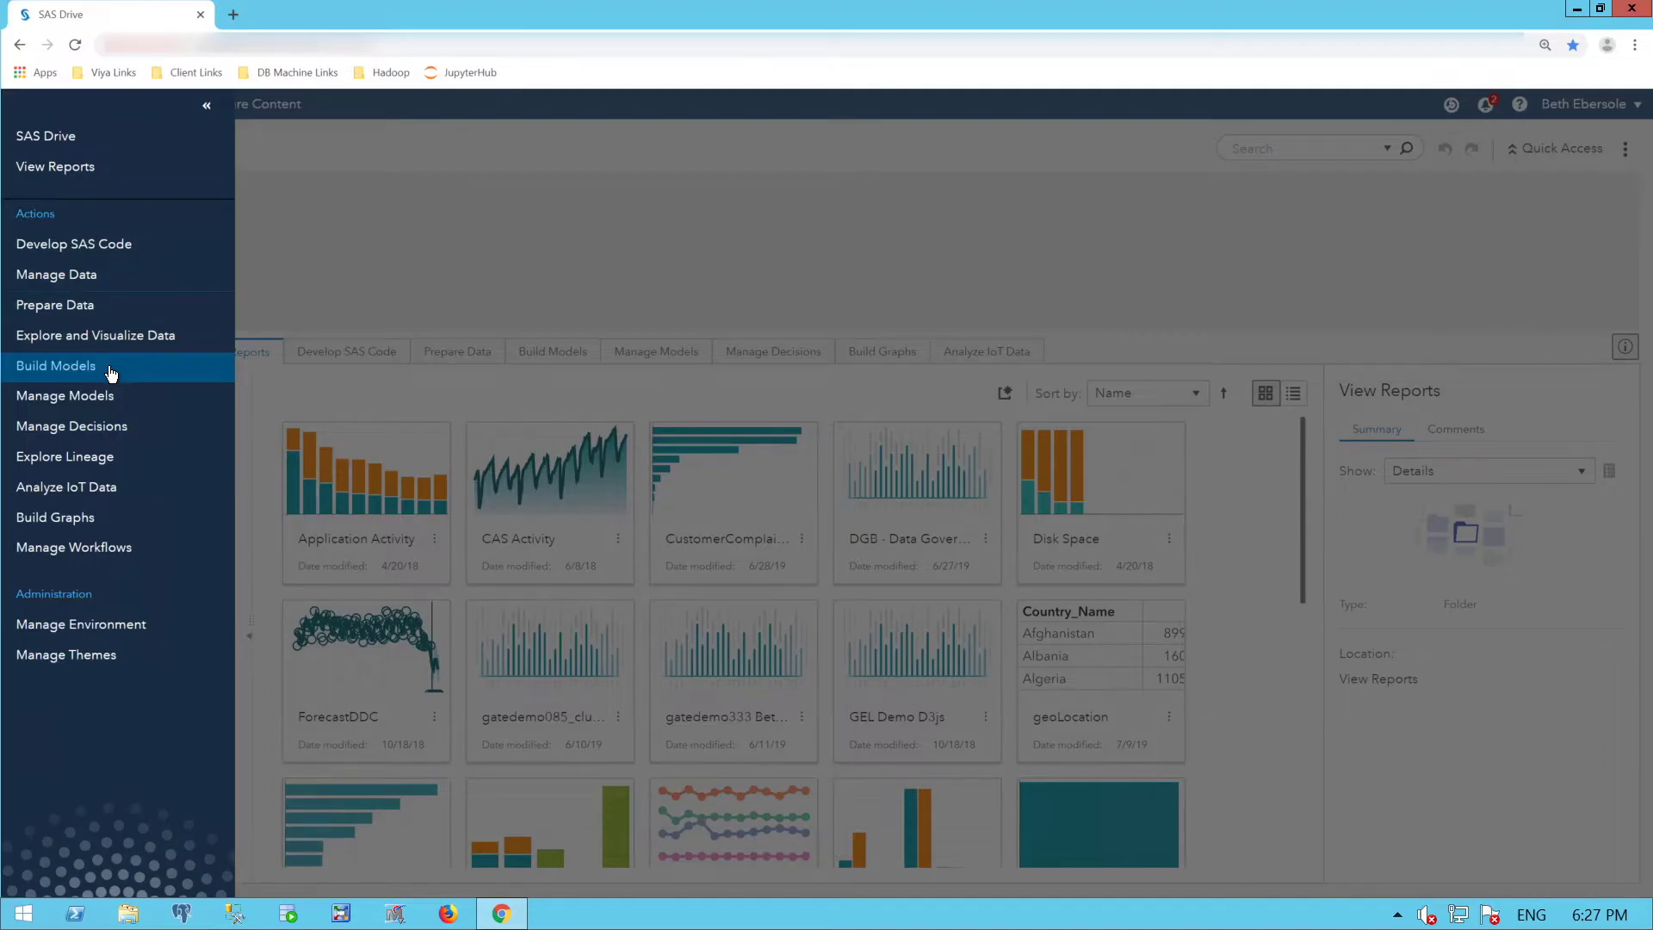
{"action": "left_click", "coordinate": [107, 372]}
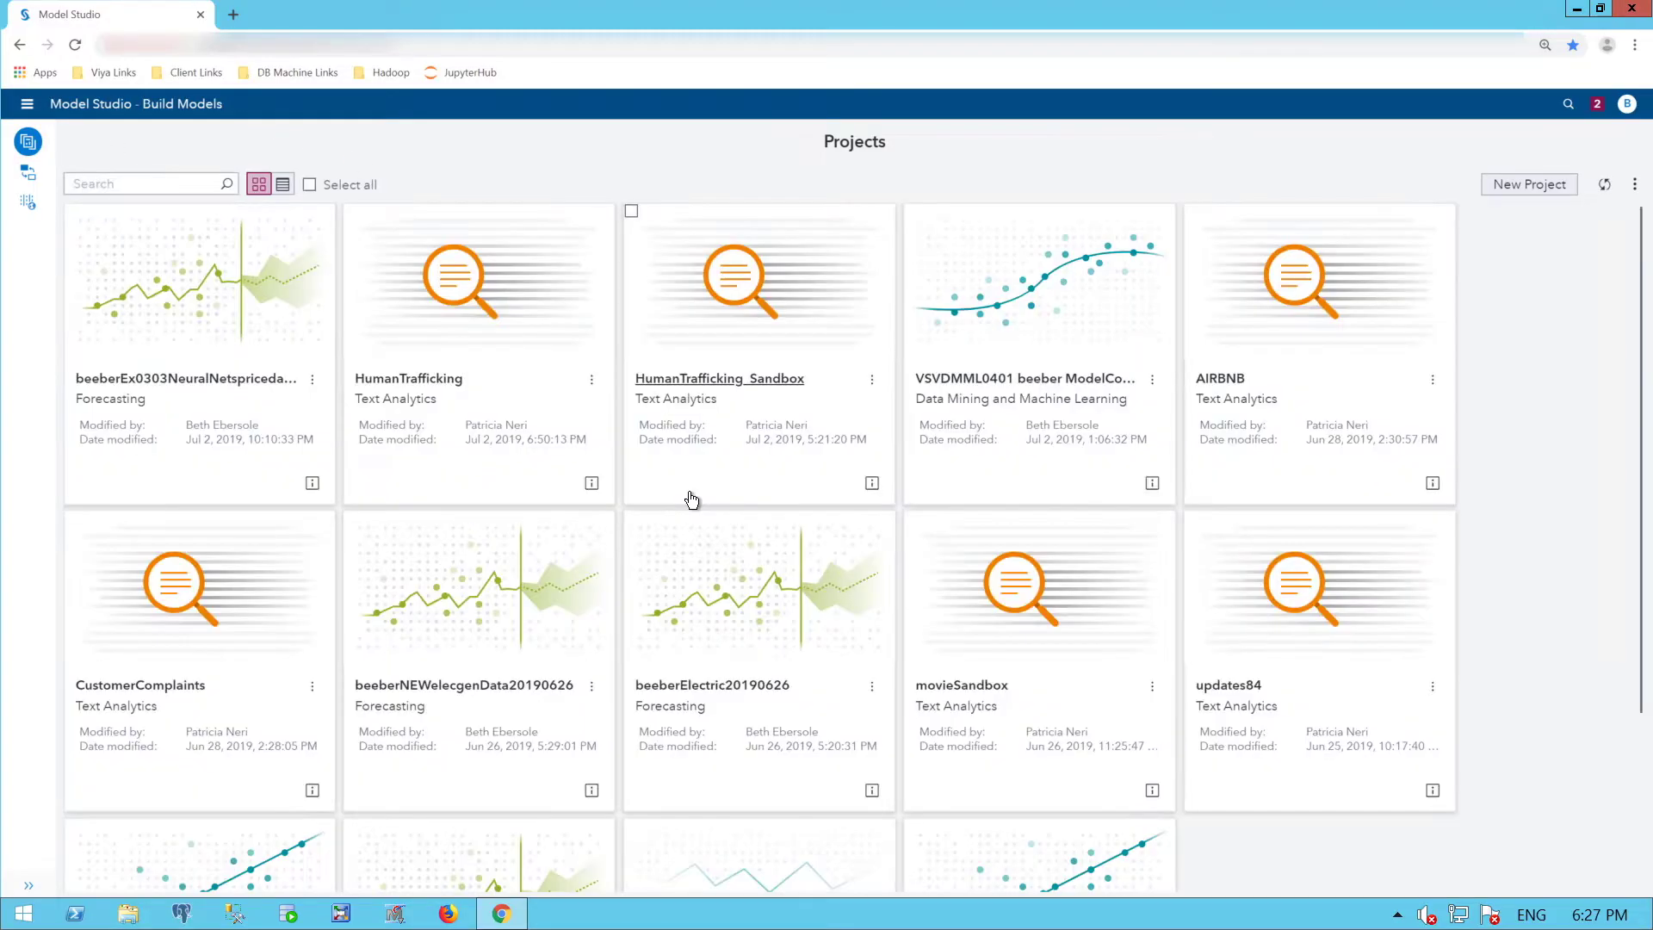
Start a new project and enter its VF Project name.
{"action": "left_click", "coordinate": [1548, 194]}
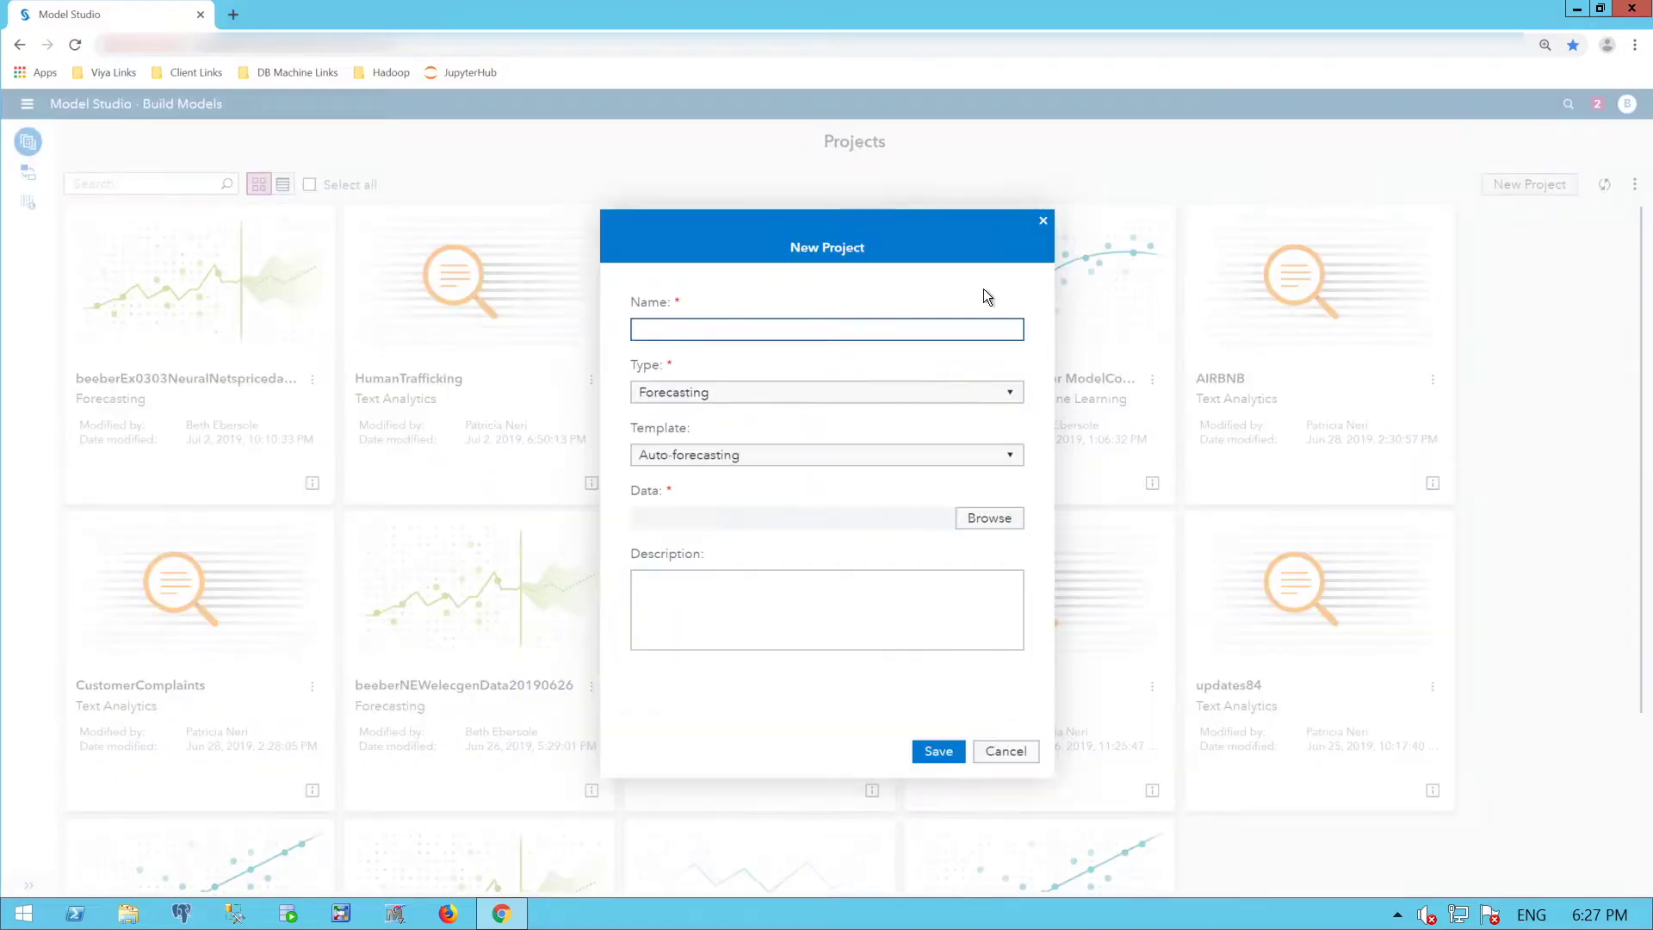
{"action": "type", "text": "Beth's VF Project"}
Set the project type to Forecasting with the Auto-forecasting template.
{"action": "left_click", "coordinate": [1014, 398]}
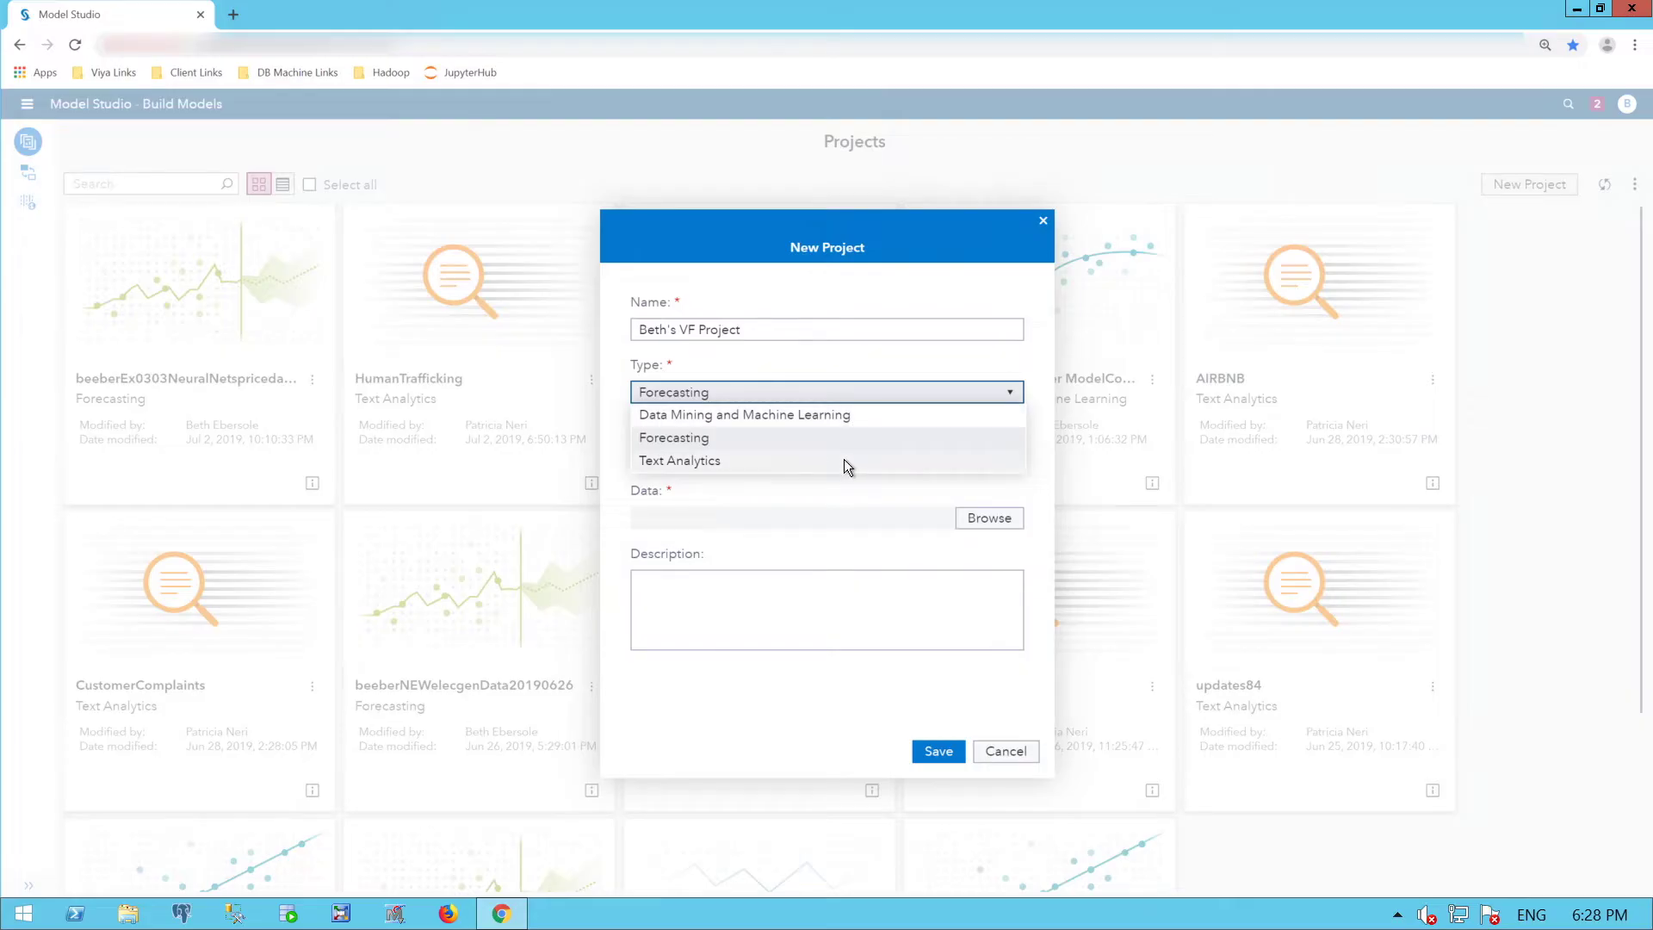
{"action": "left_click", "coordinate": [708, 439]}
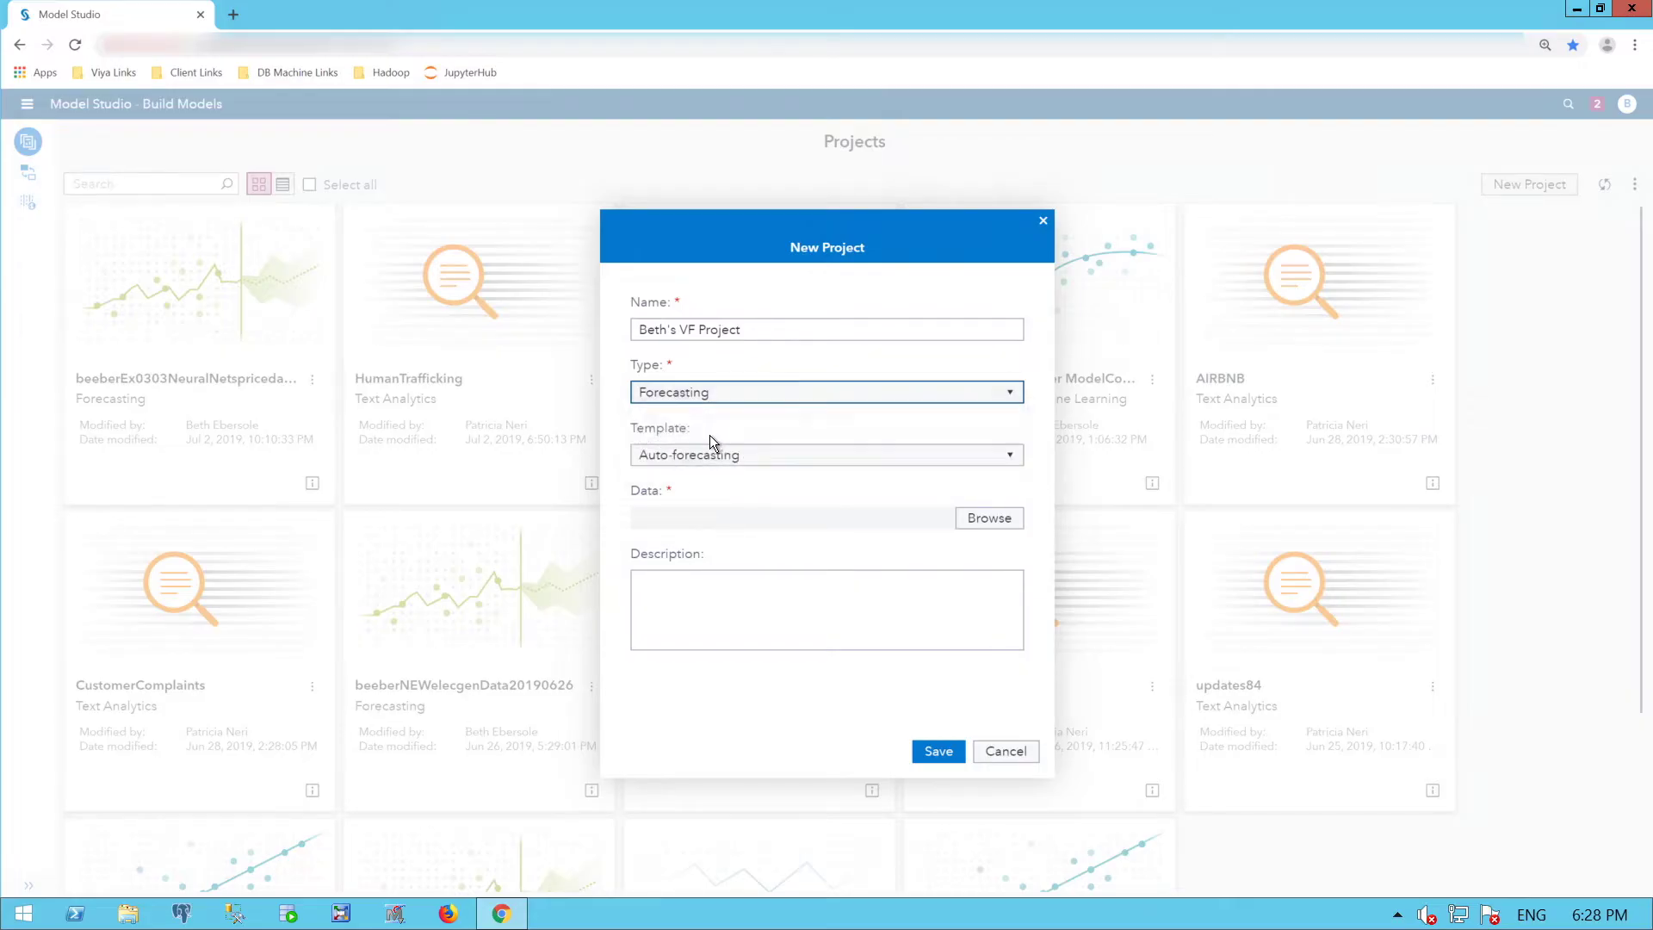
{"action": "left_click", "coordinate": [1009, 458]}
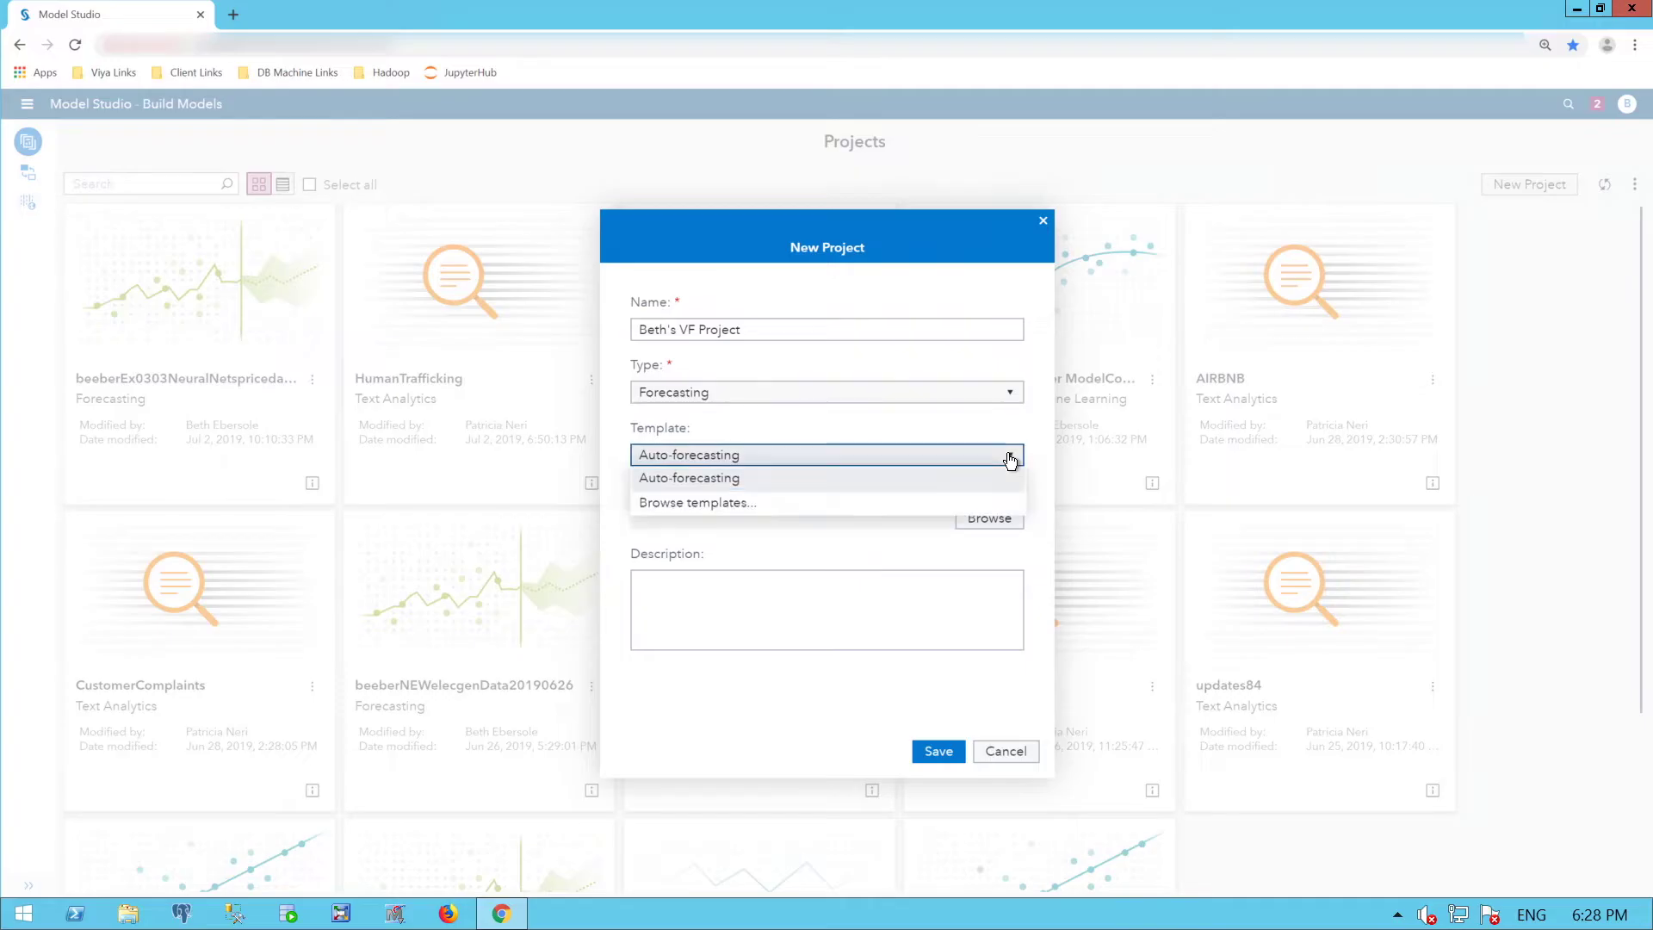
{"action": "left_click", "coordinate": [865, 503]}
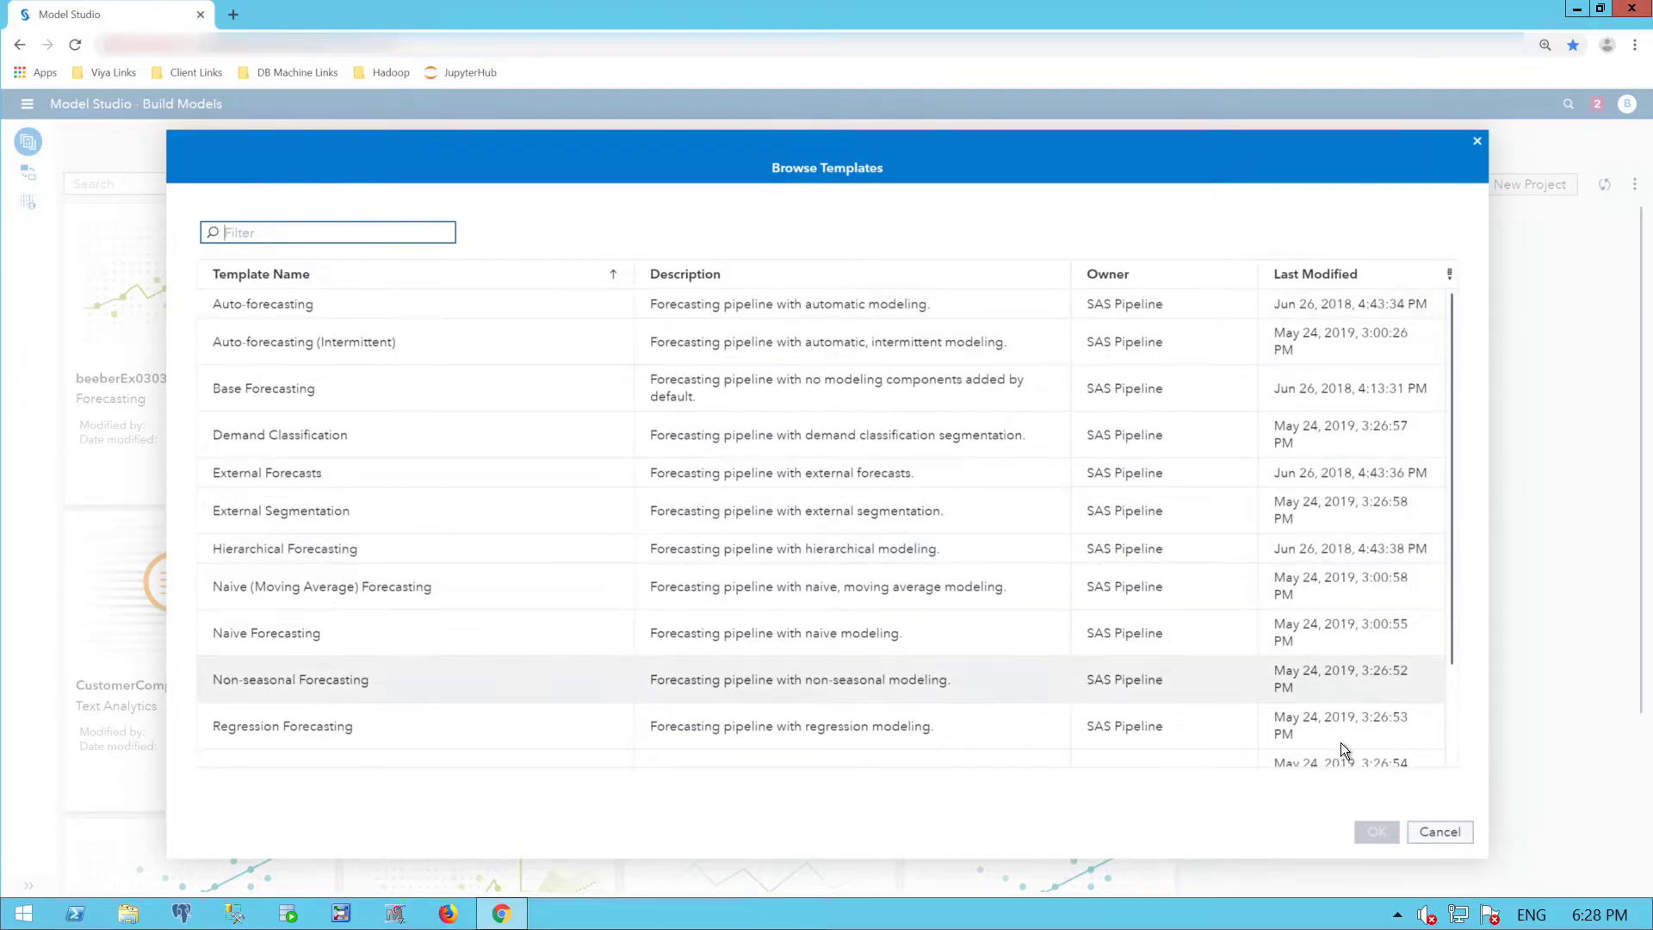
{"action": "left_click", "coordinate": [602, 307]}
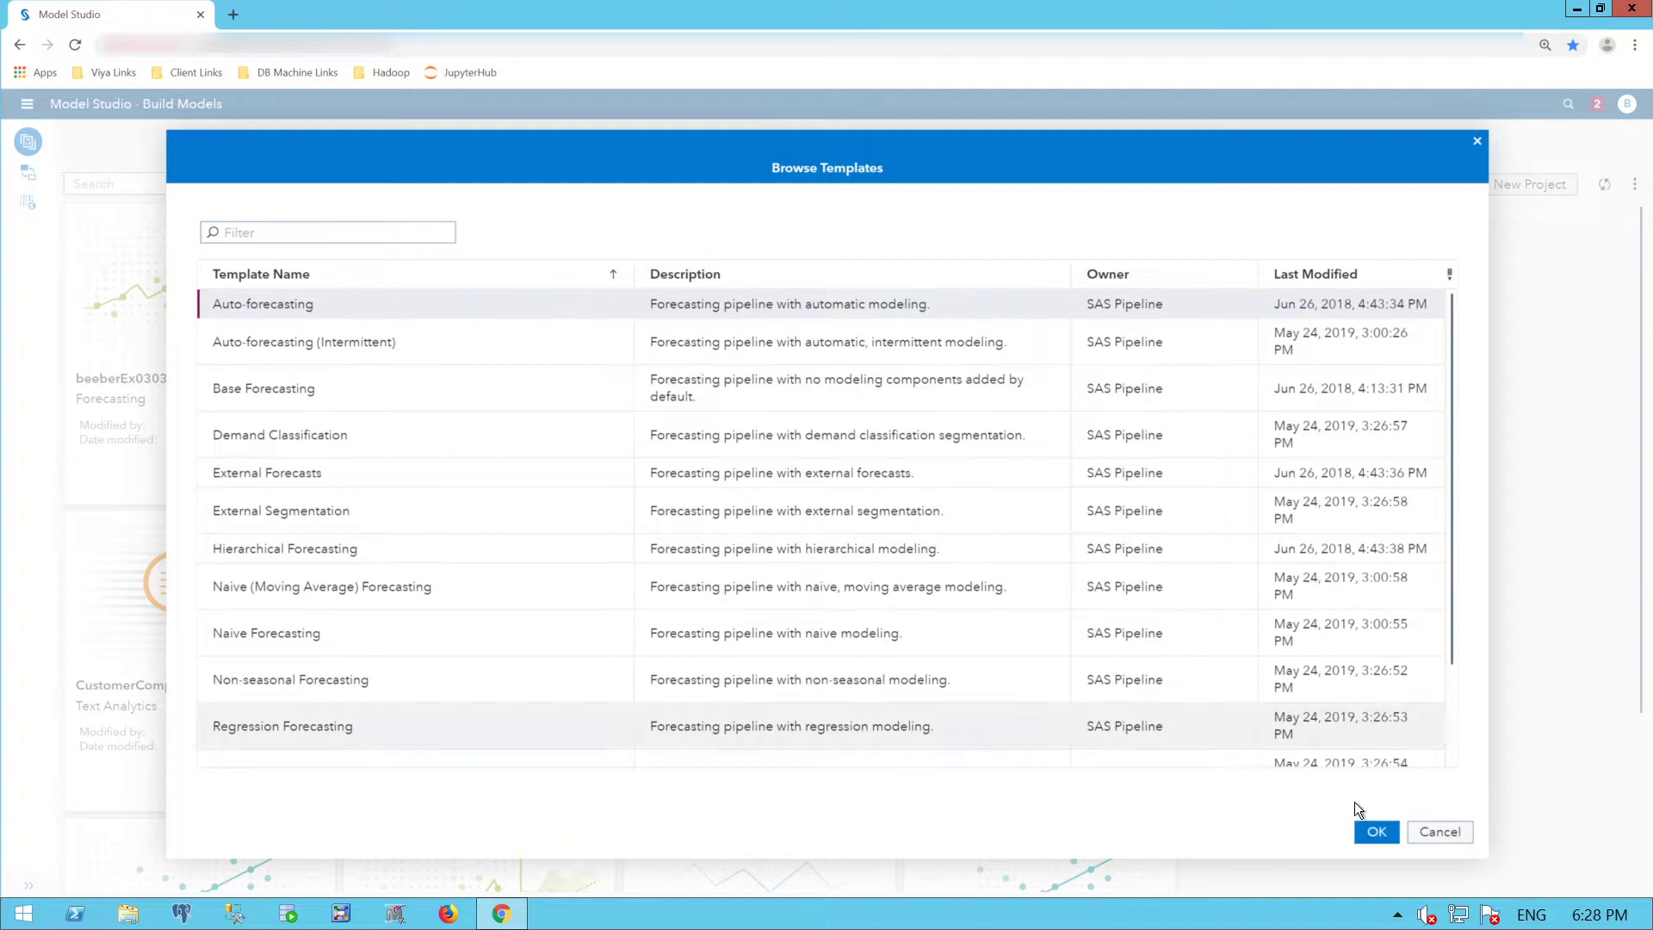
{"action": "key", "text": "Return"}
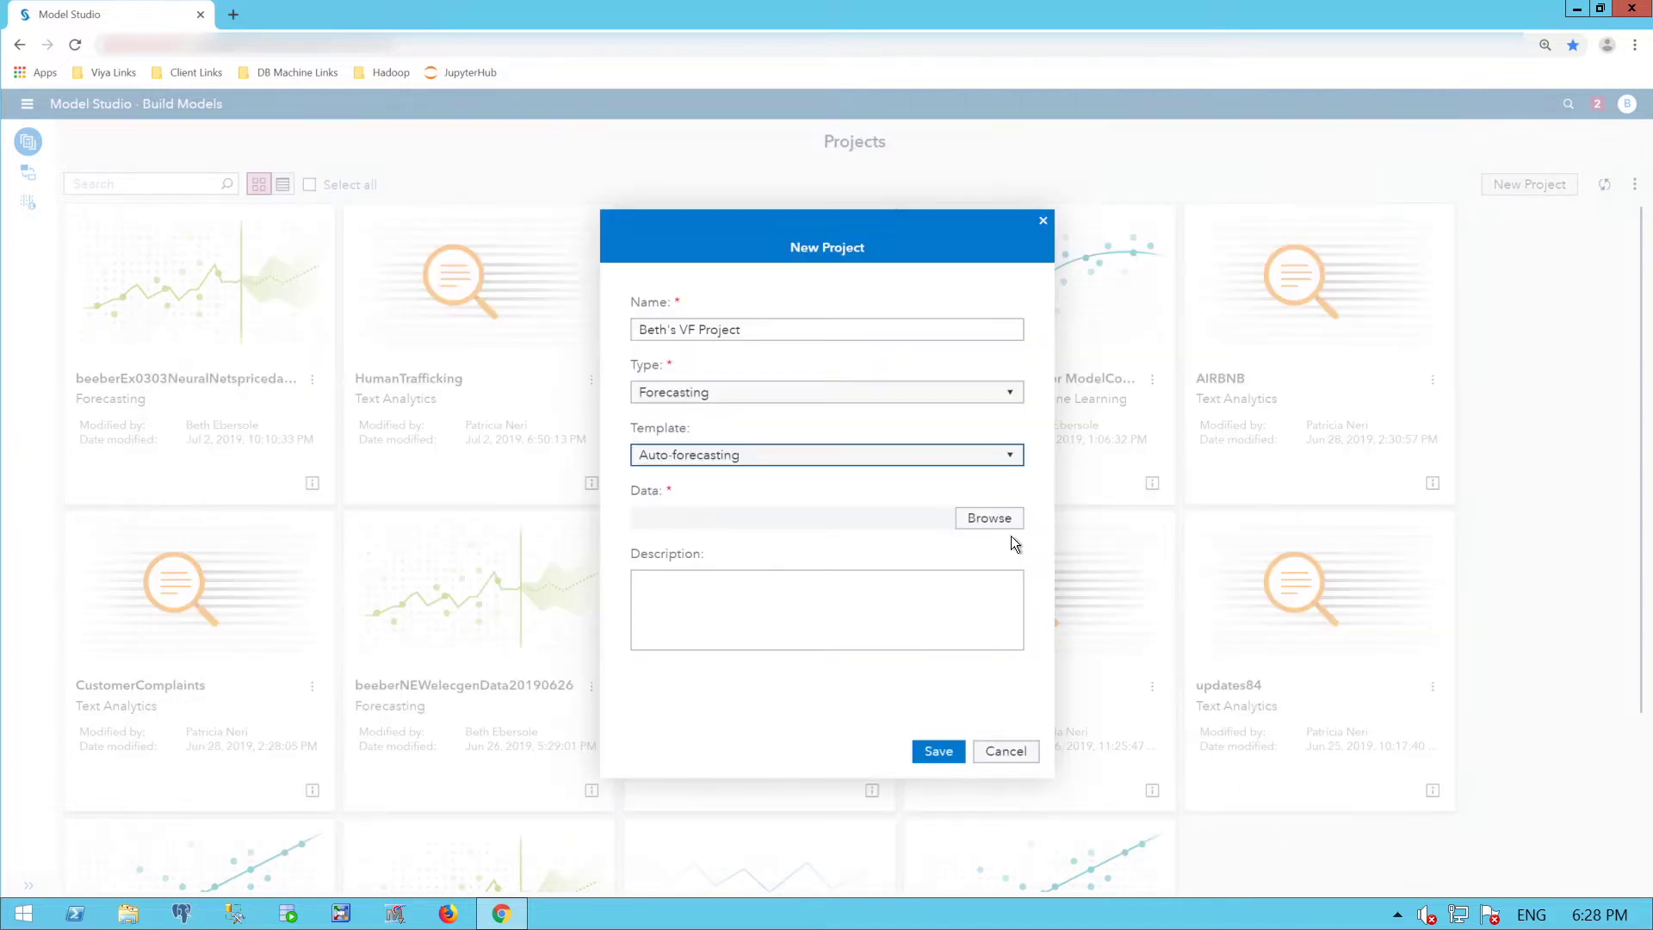
Use the PRICEDATA table as the project's data and save the new project.
{"action": "left_click", "coordinate": [996, 519]}
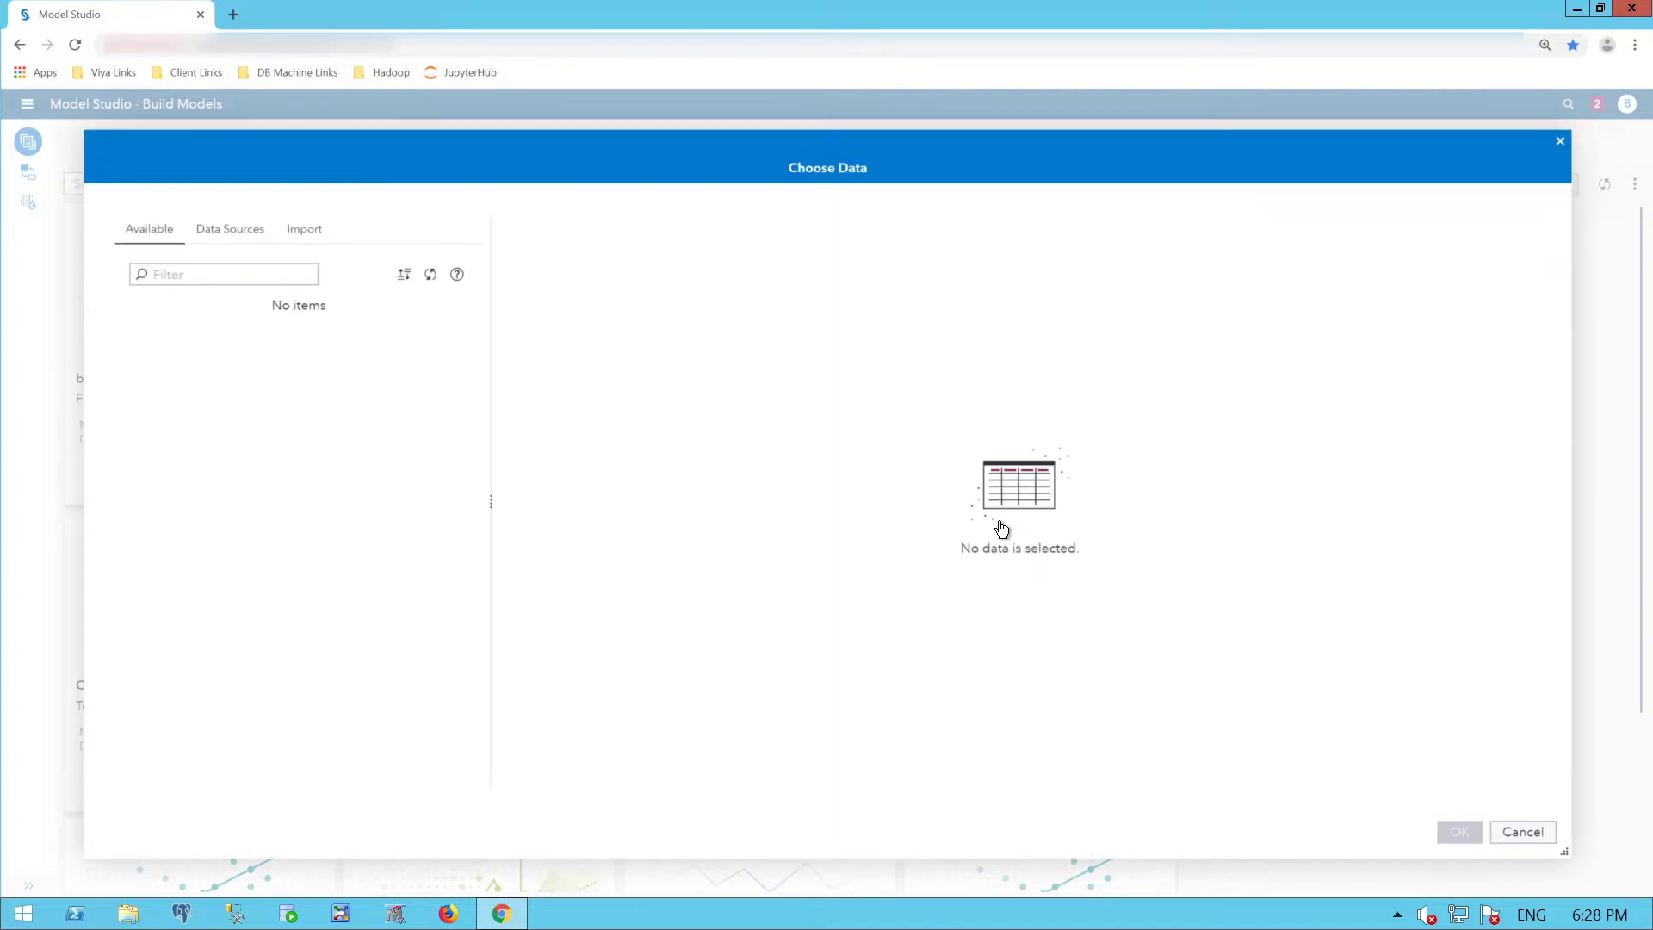
{"action": "type", "text": "price"}
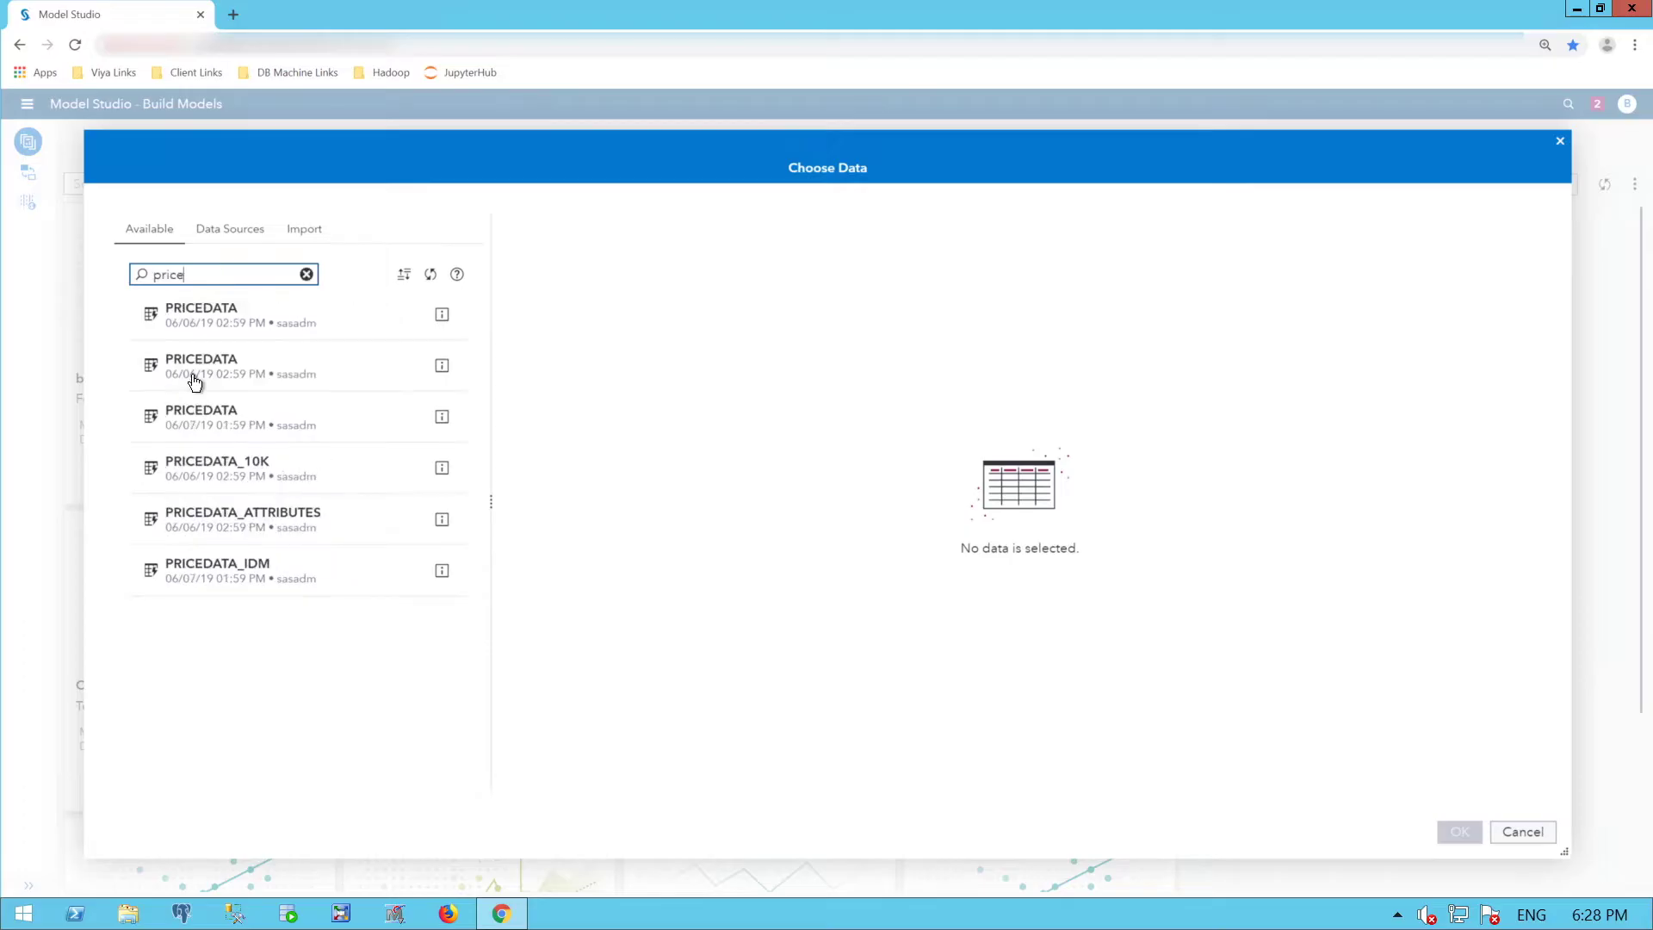
{"action": "left_click", "coordinate": [210, 320]}
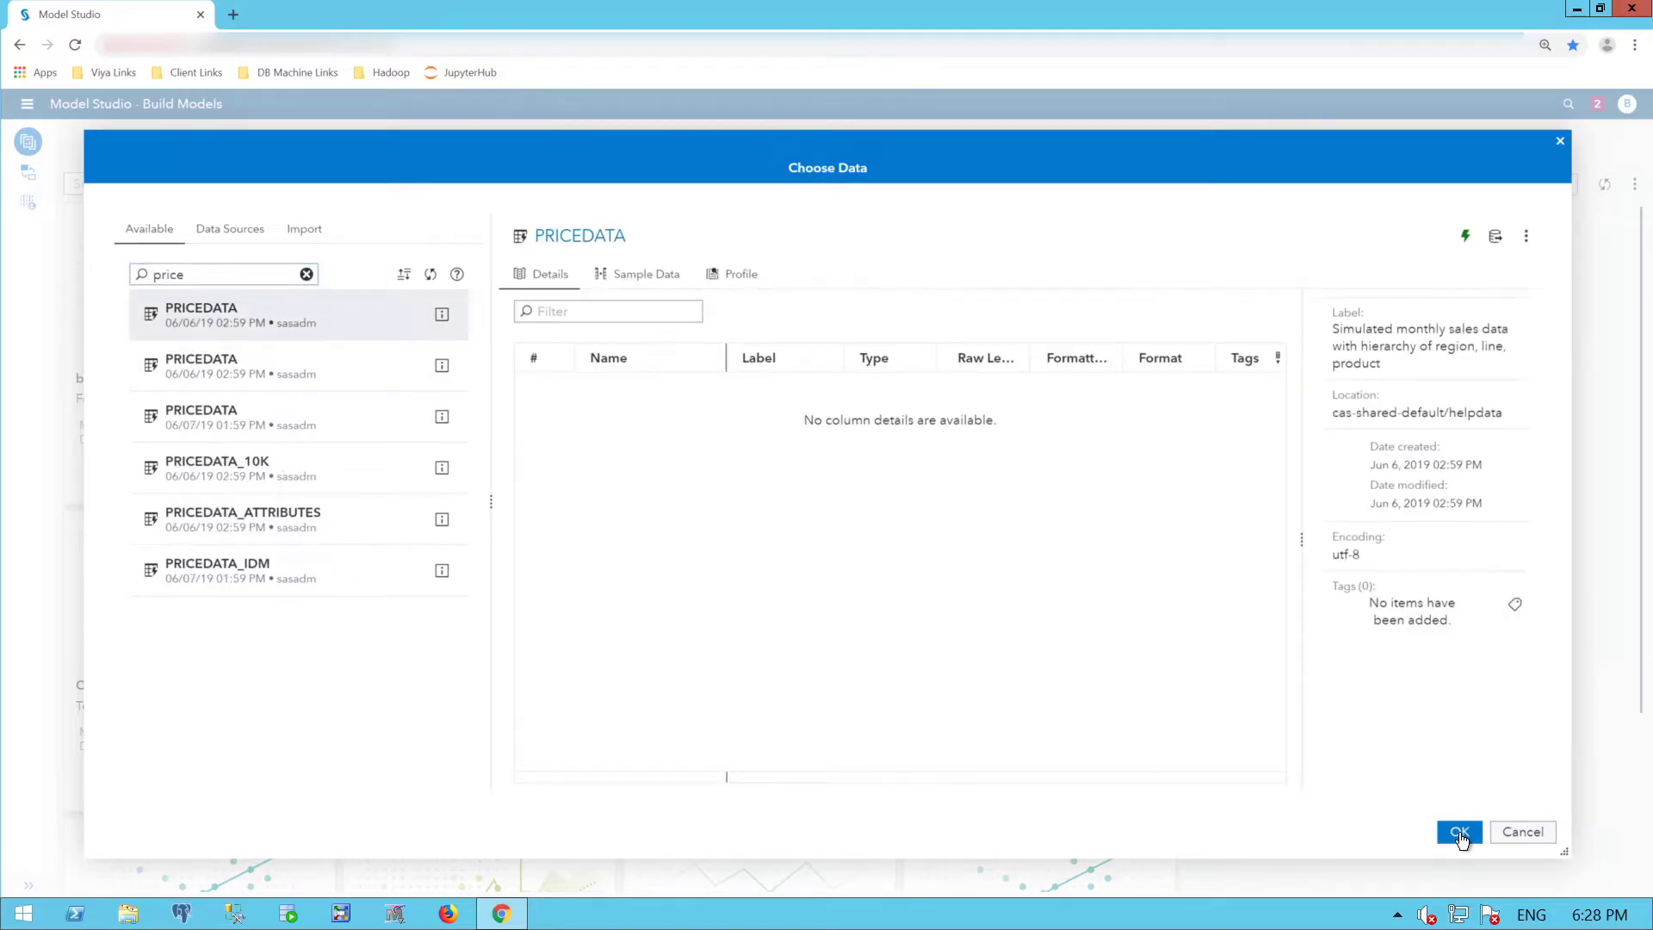
{"action": "left_click", "coordinate": [1459, 832]}
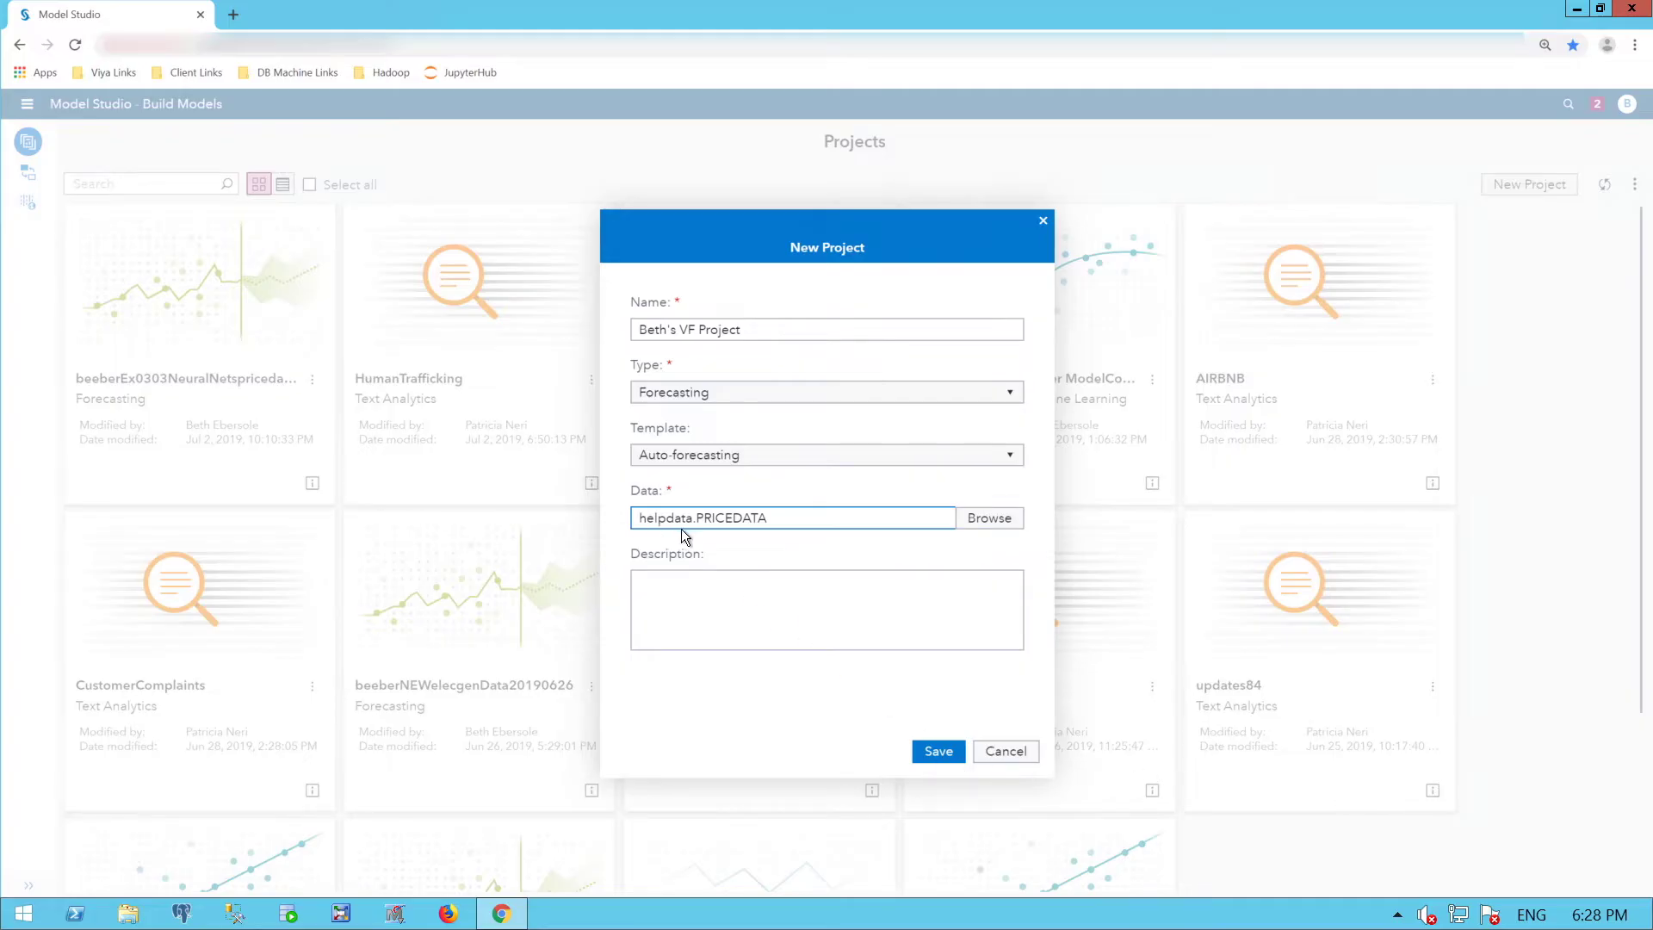
{"action": "left_click", "coordinate": [938, 751]}
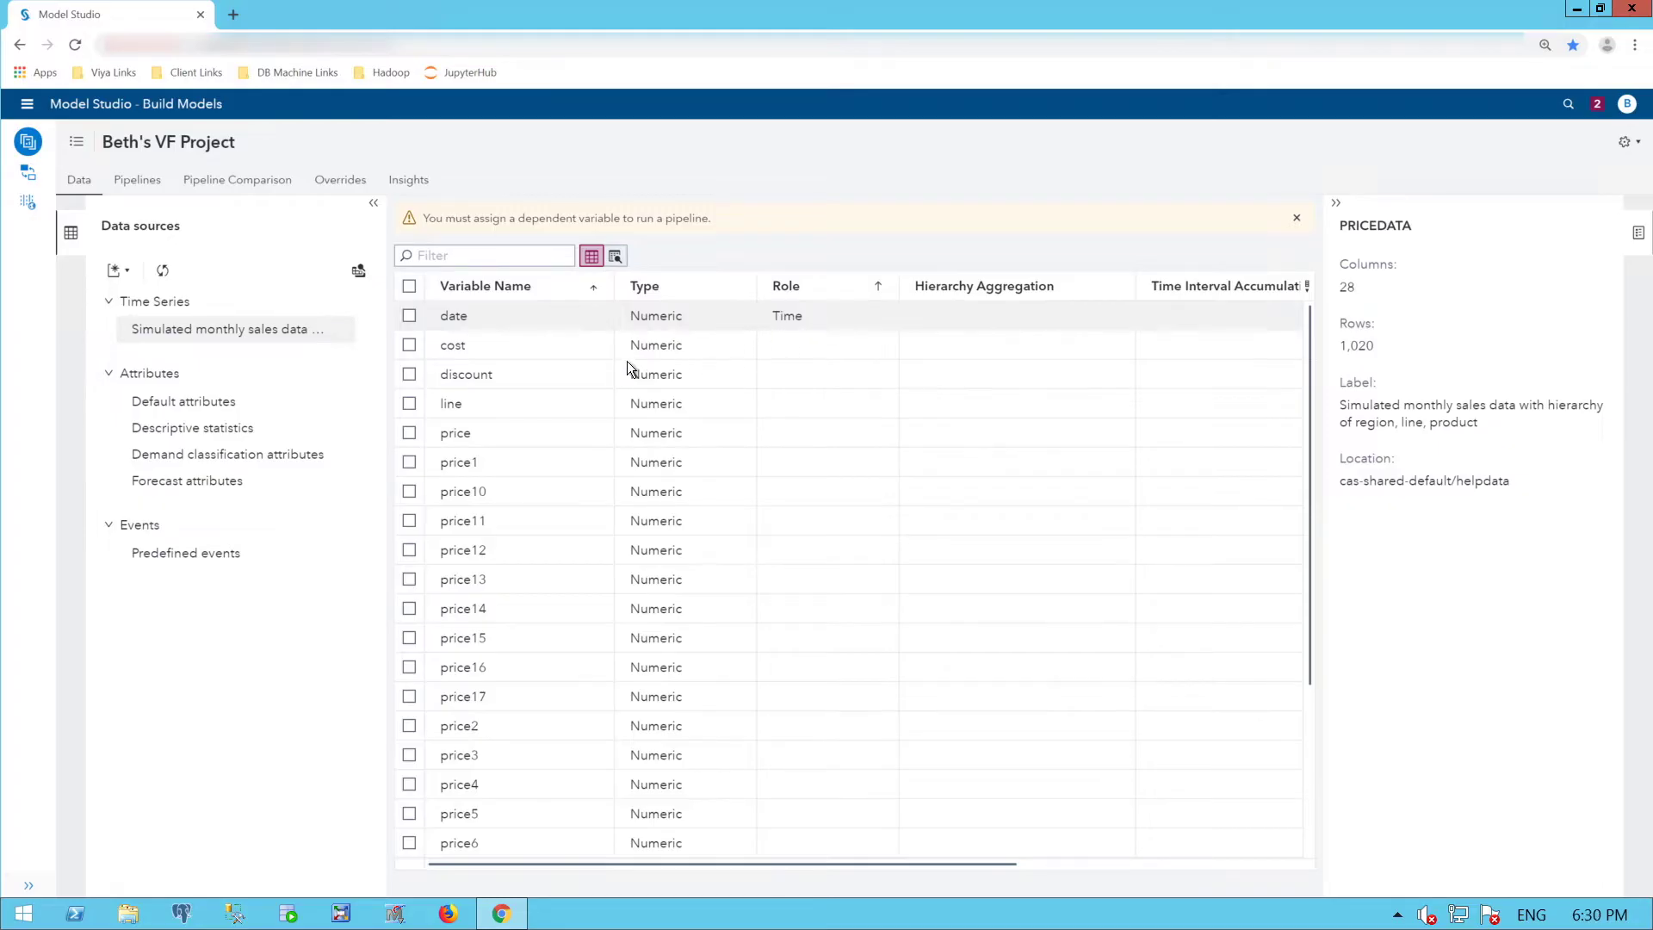
Give the cost variable the Independent role.
{"action": "left_click", "coordinate": [409, 347]}
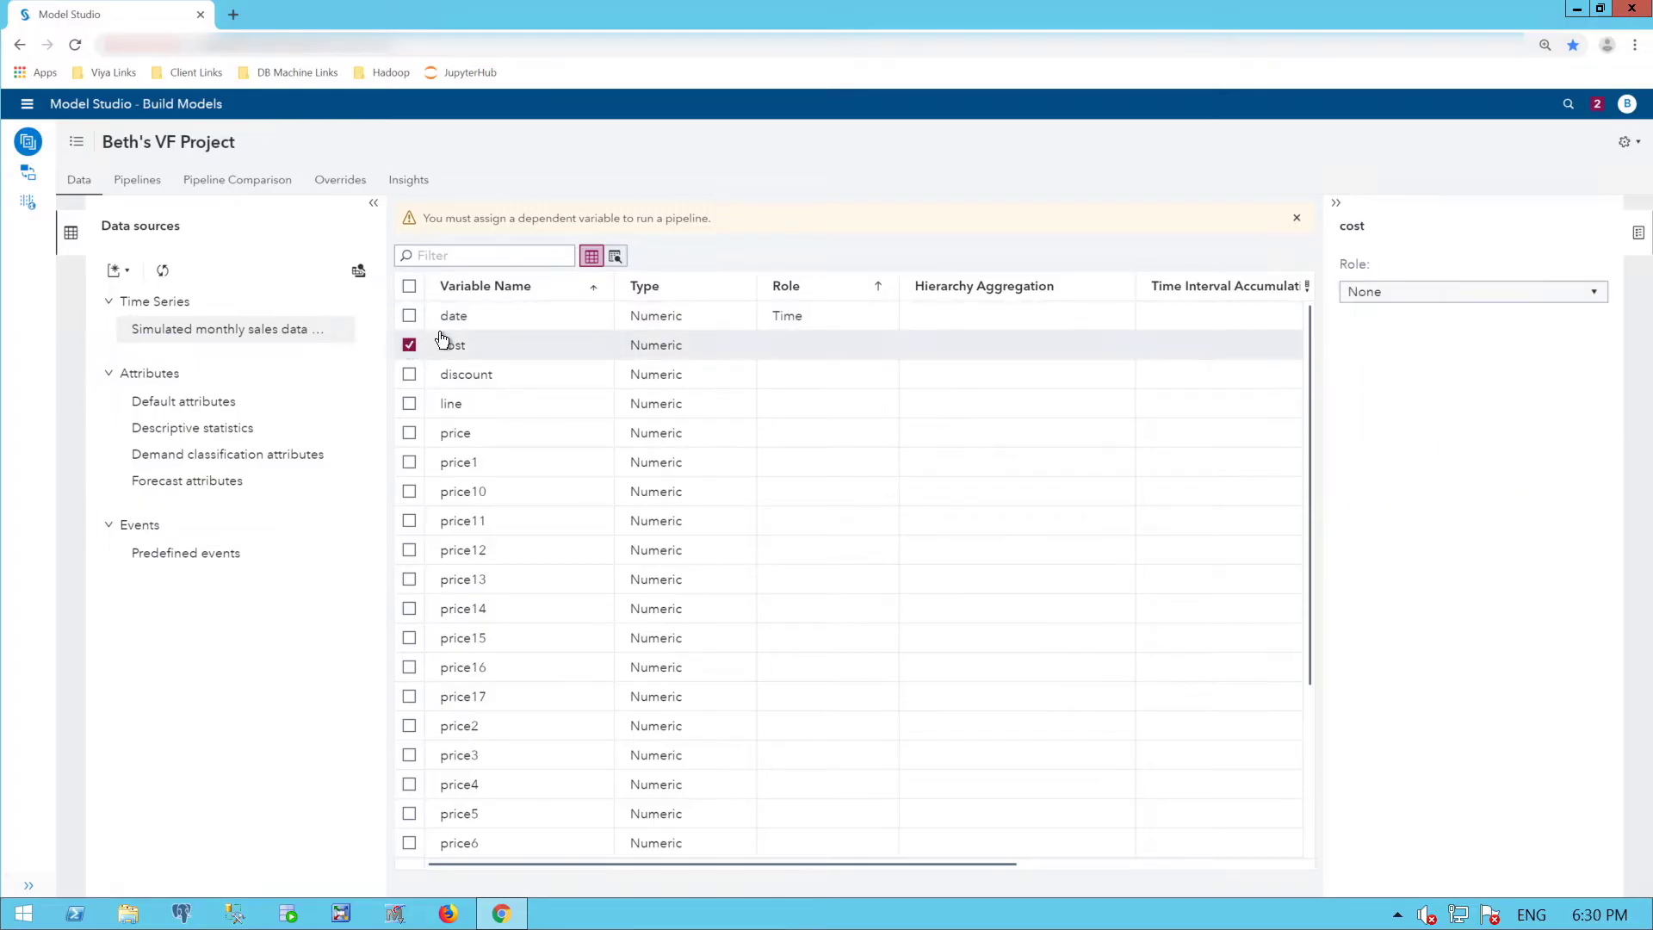
{"action": "left_click", "coordinate": [1591, 293]}
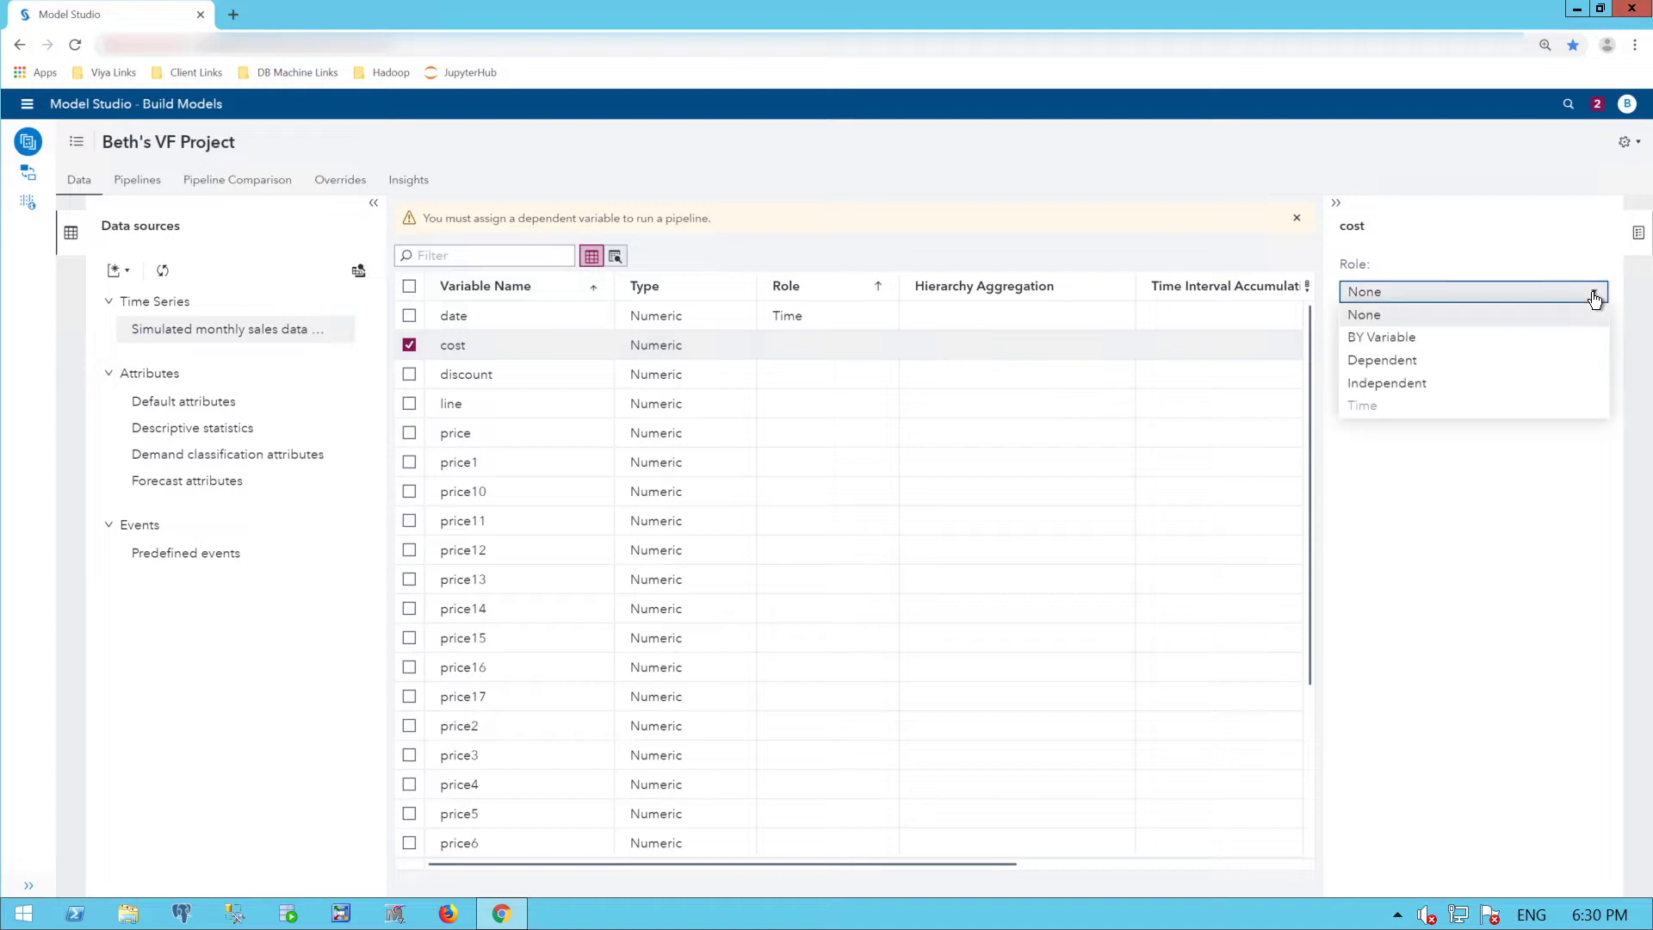
{"action": "left_click", "coordinate": [1412, 382]}
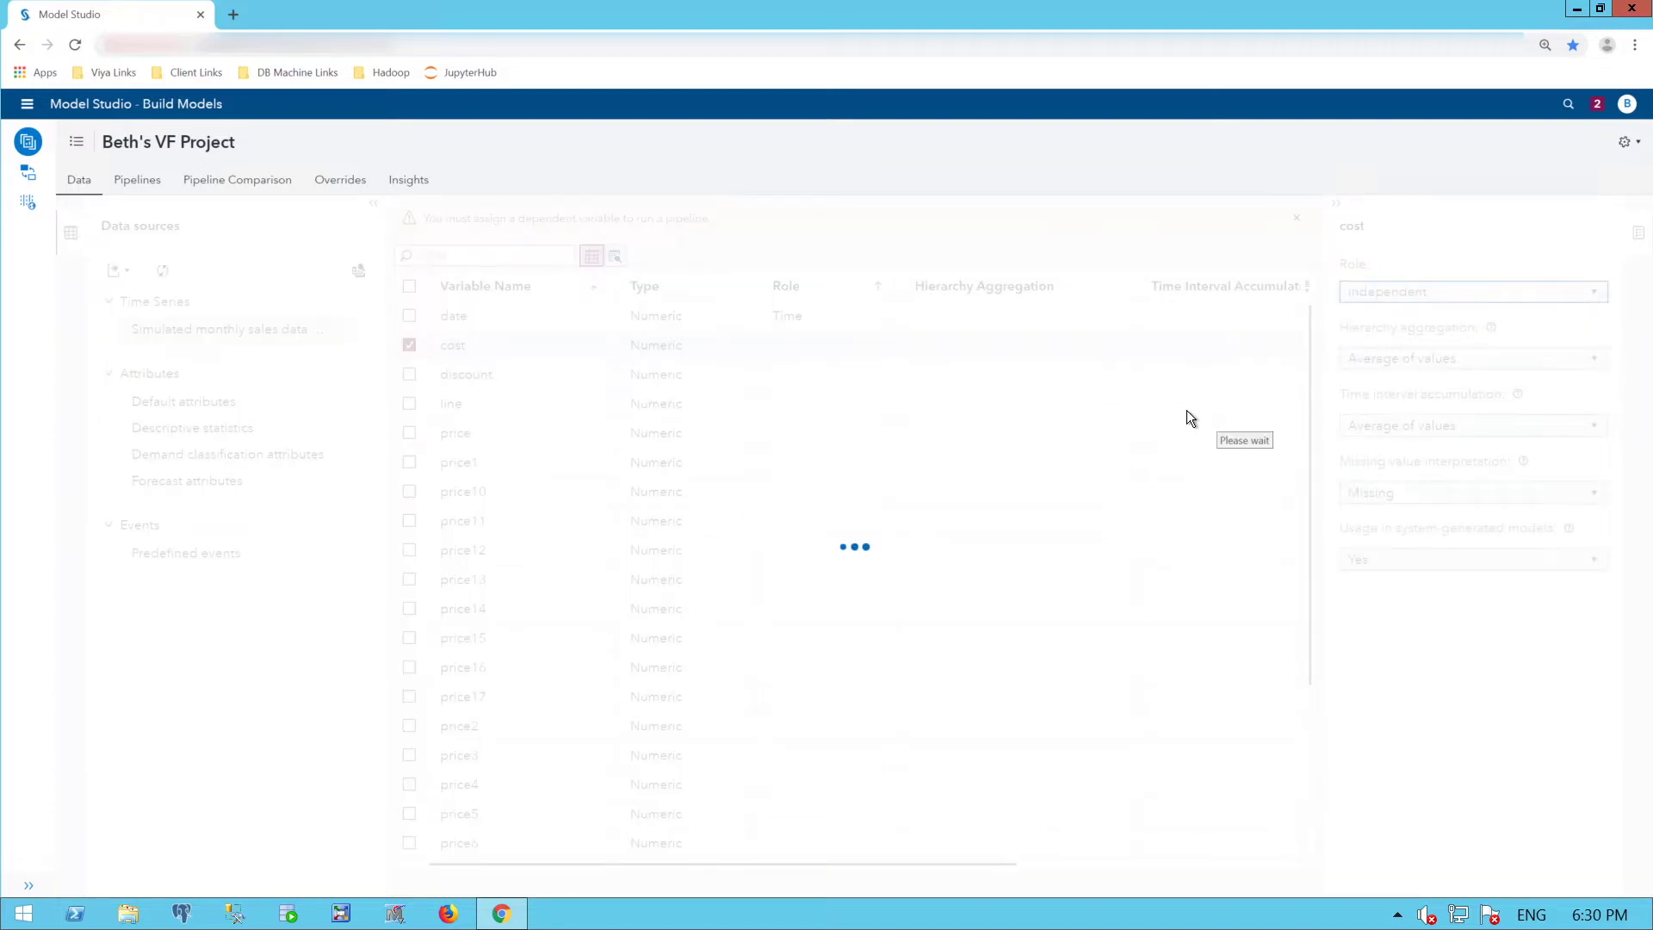
{"action": "left_click", "coordinate": [409, 345]}
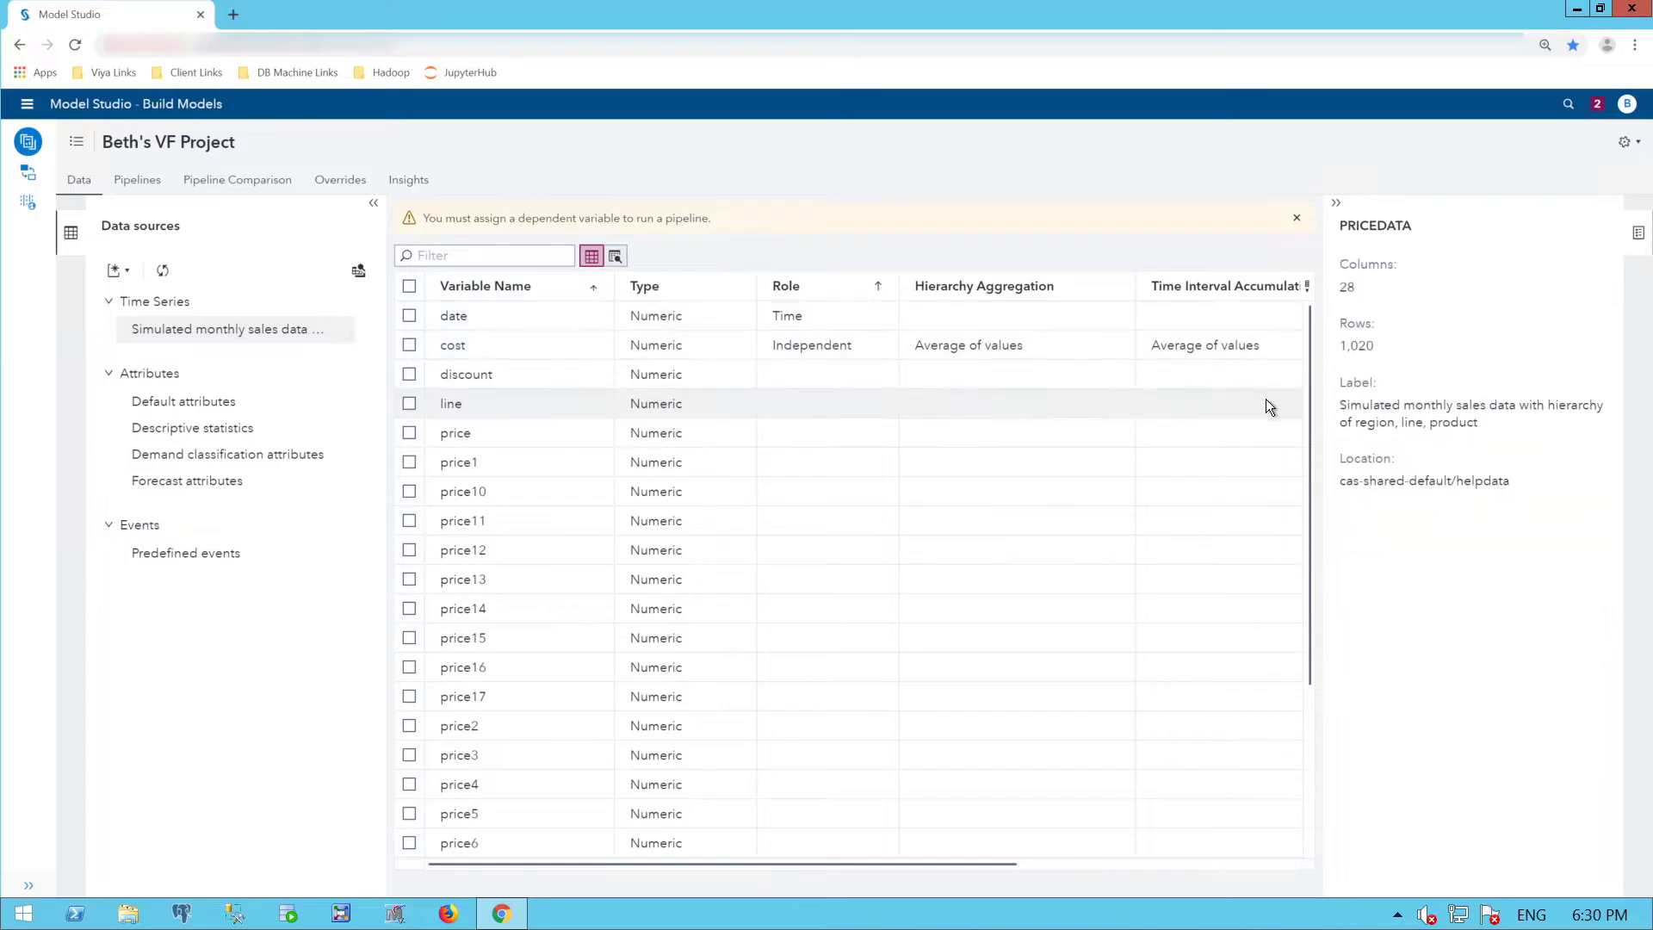
Give the sale variable the Dependent role, with Sum aggregation settings.
{"action": "scroll", "coordinate": [1309, 773], "scroll_direction": "down", "scroll_amount": 3}
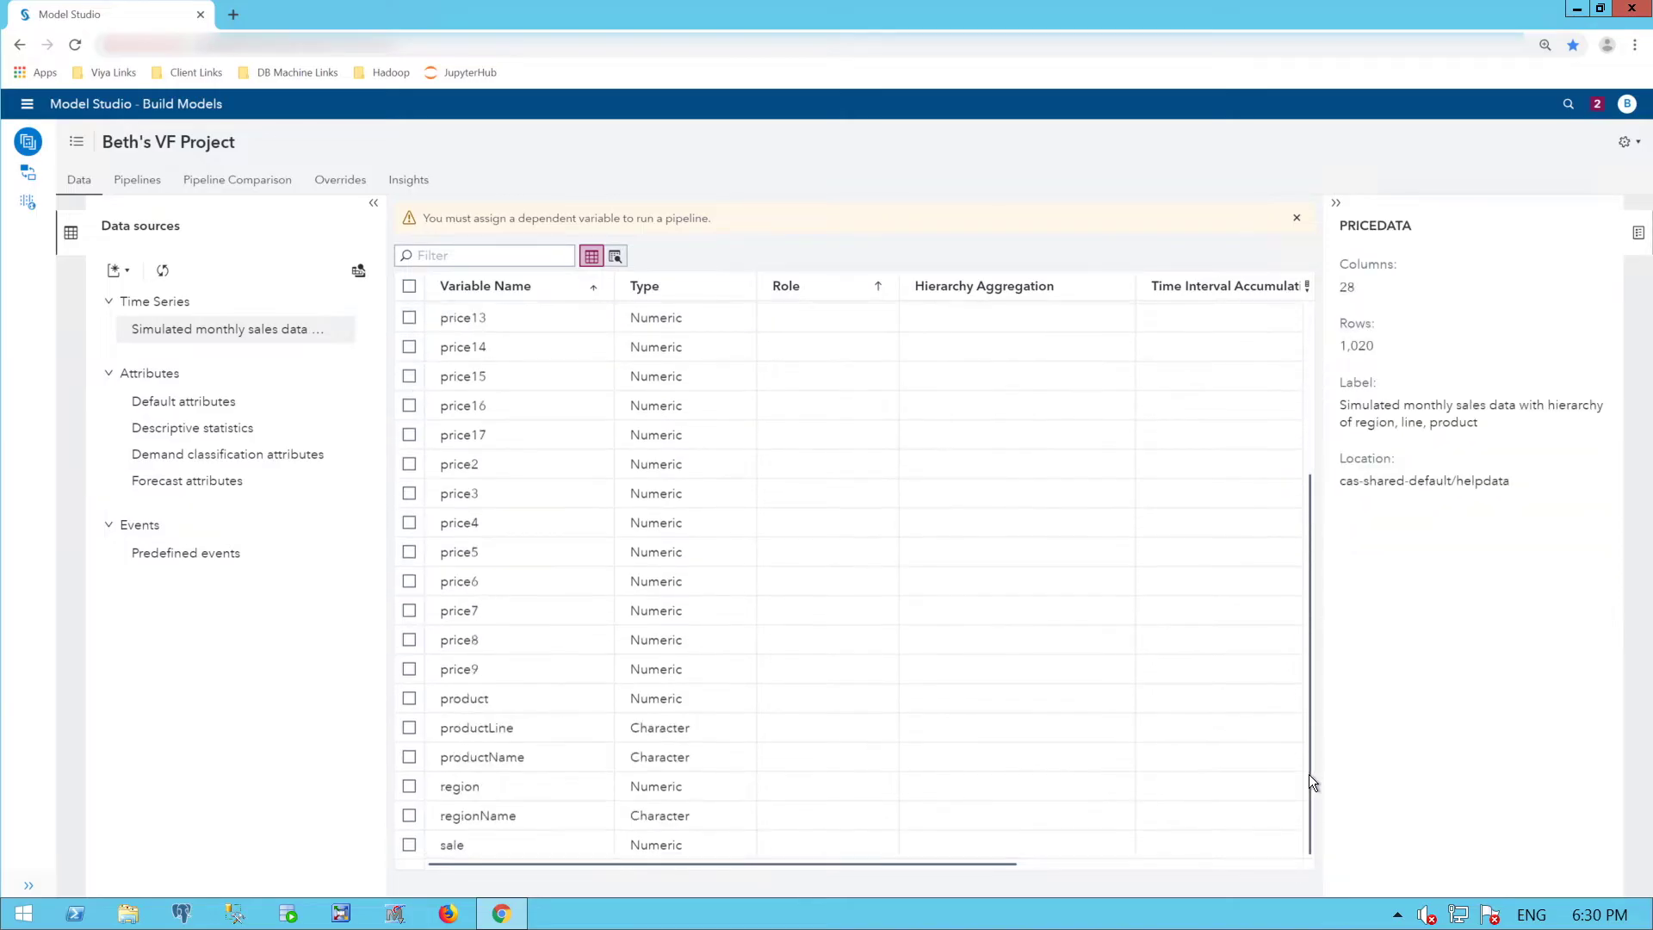
{"action": "left_click", "coordinate": [409, 845]}
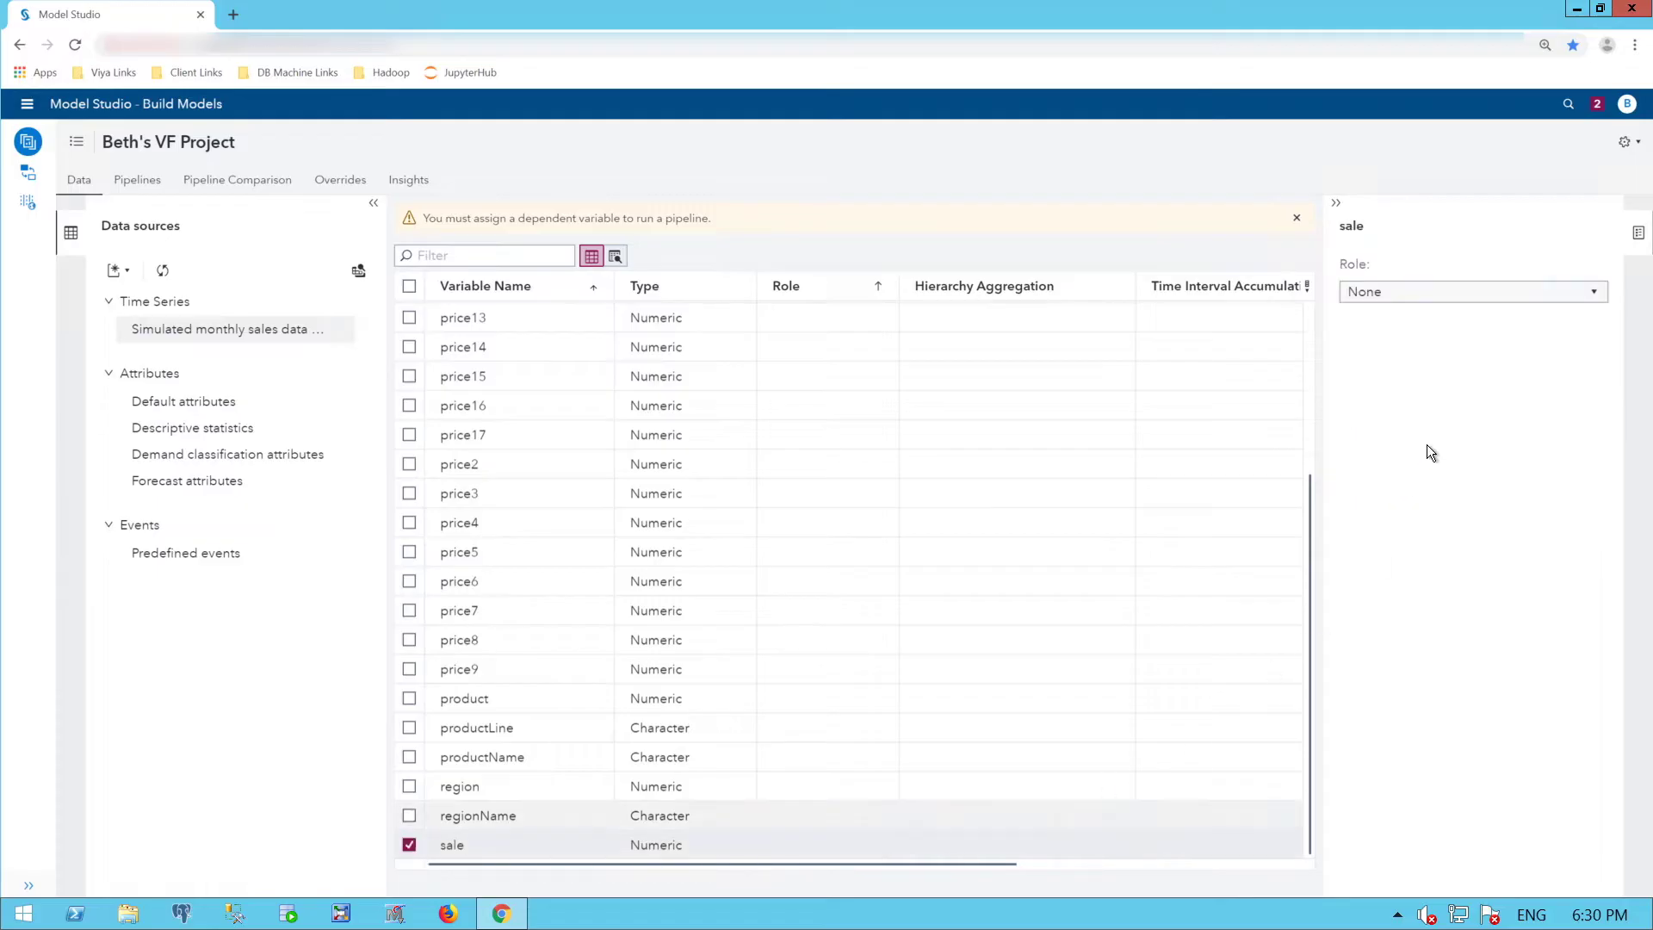
{"action": "left_click", "coordinate": [1595, 296]}
{"action": "left_click", "coordinate": [1455, 360]}
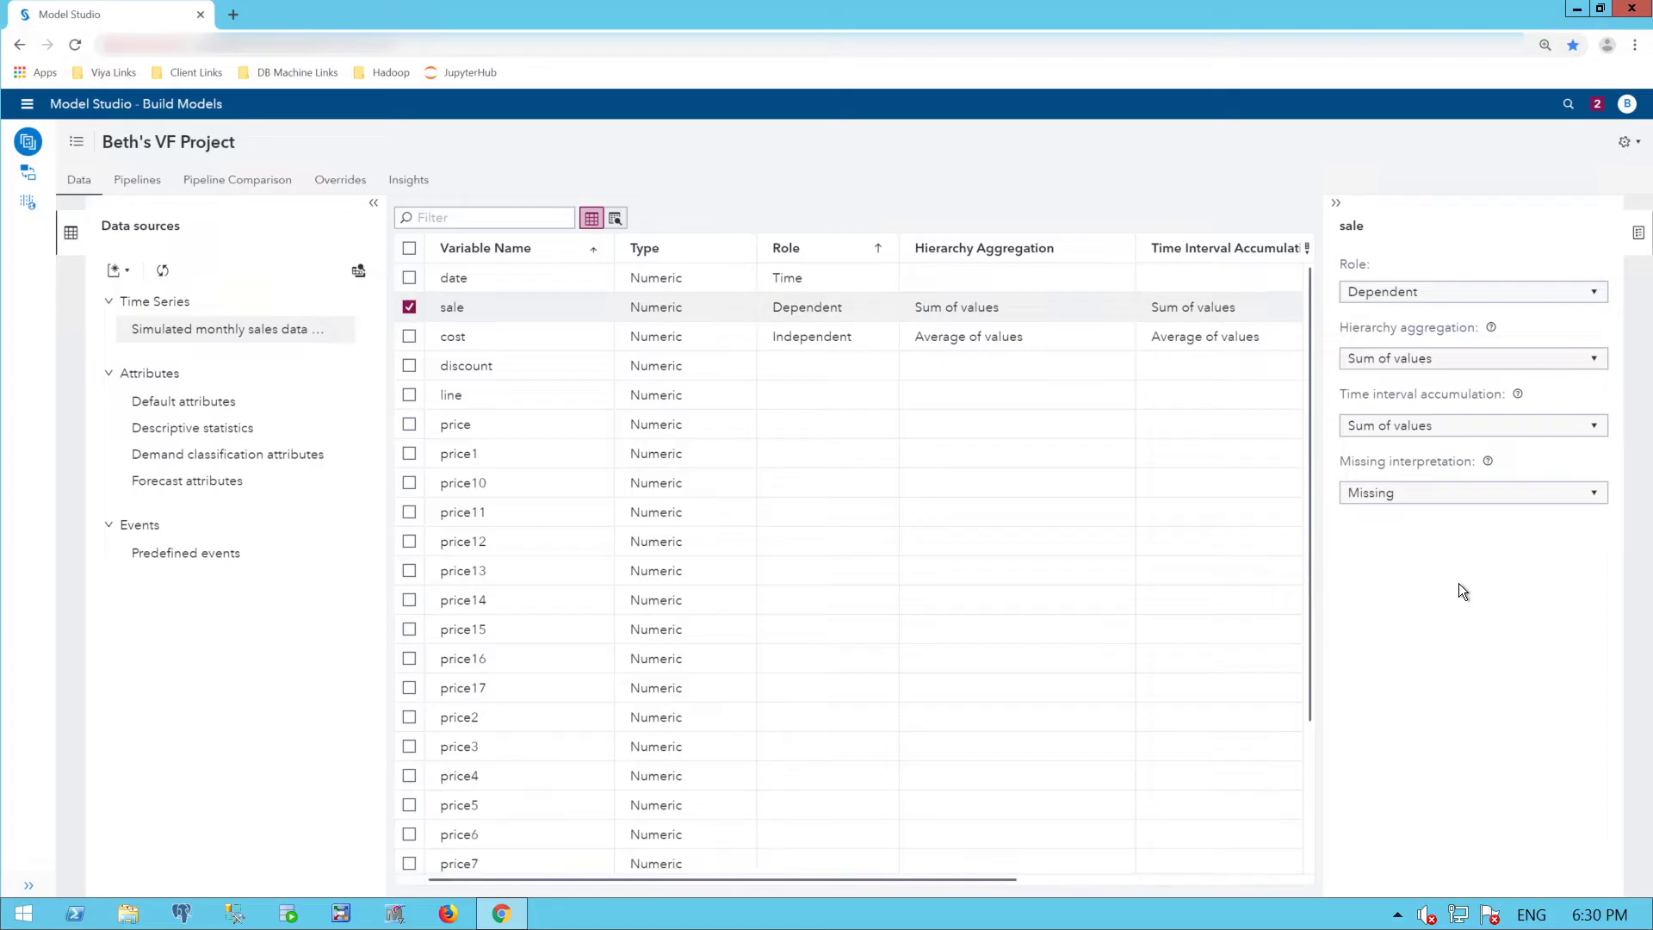
{"action": "left_click", "coordinate": [409, 308]}
{"action": "left_click_drag", "start_coordinate": [1310, 478], "coordinate": [1313, 622]}
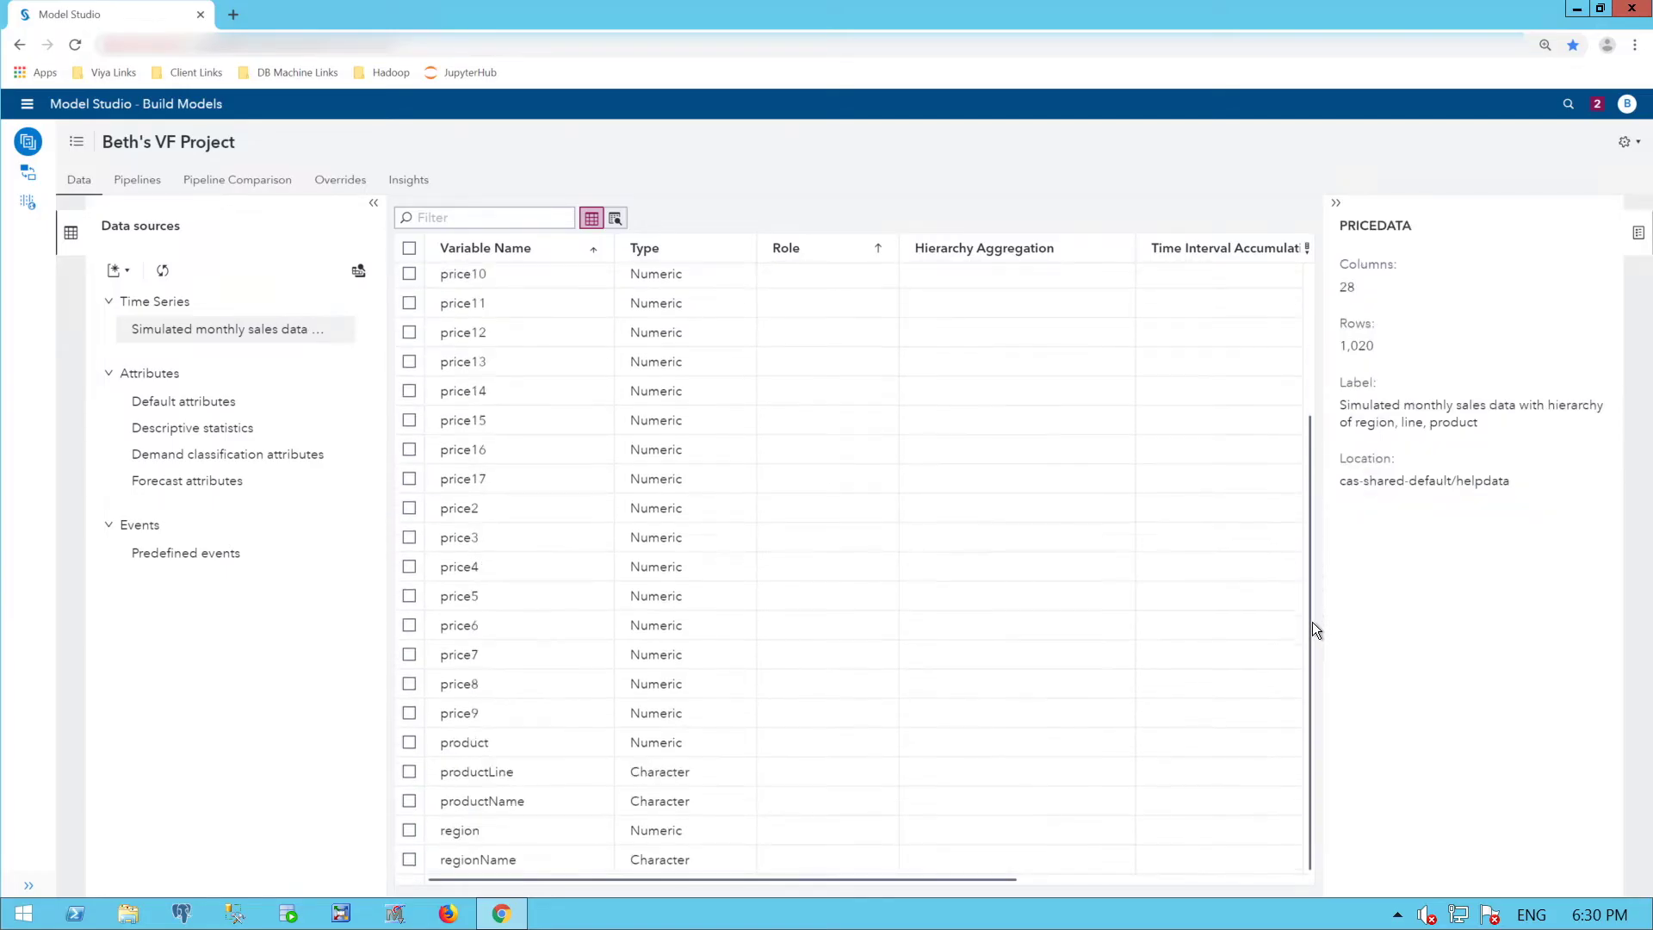
Make regionName and productLine BY variables at Top reconciliation level, then show Pipeline 1.
{"action": "left_click", "coordinate": [410, 861]}
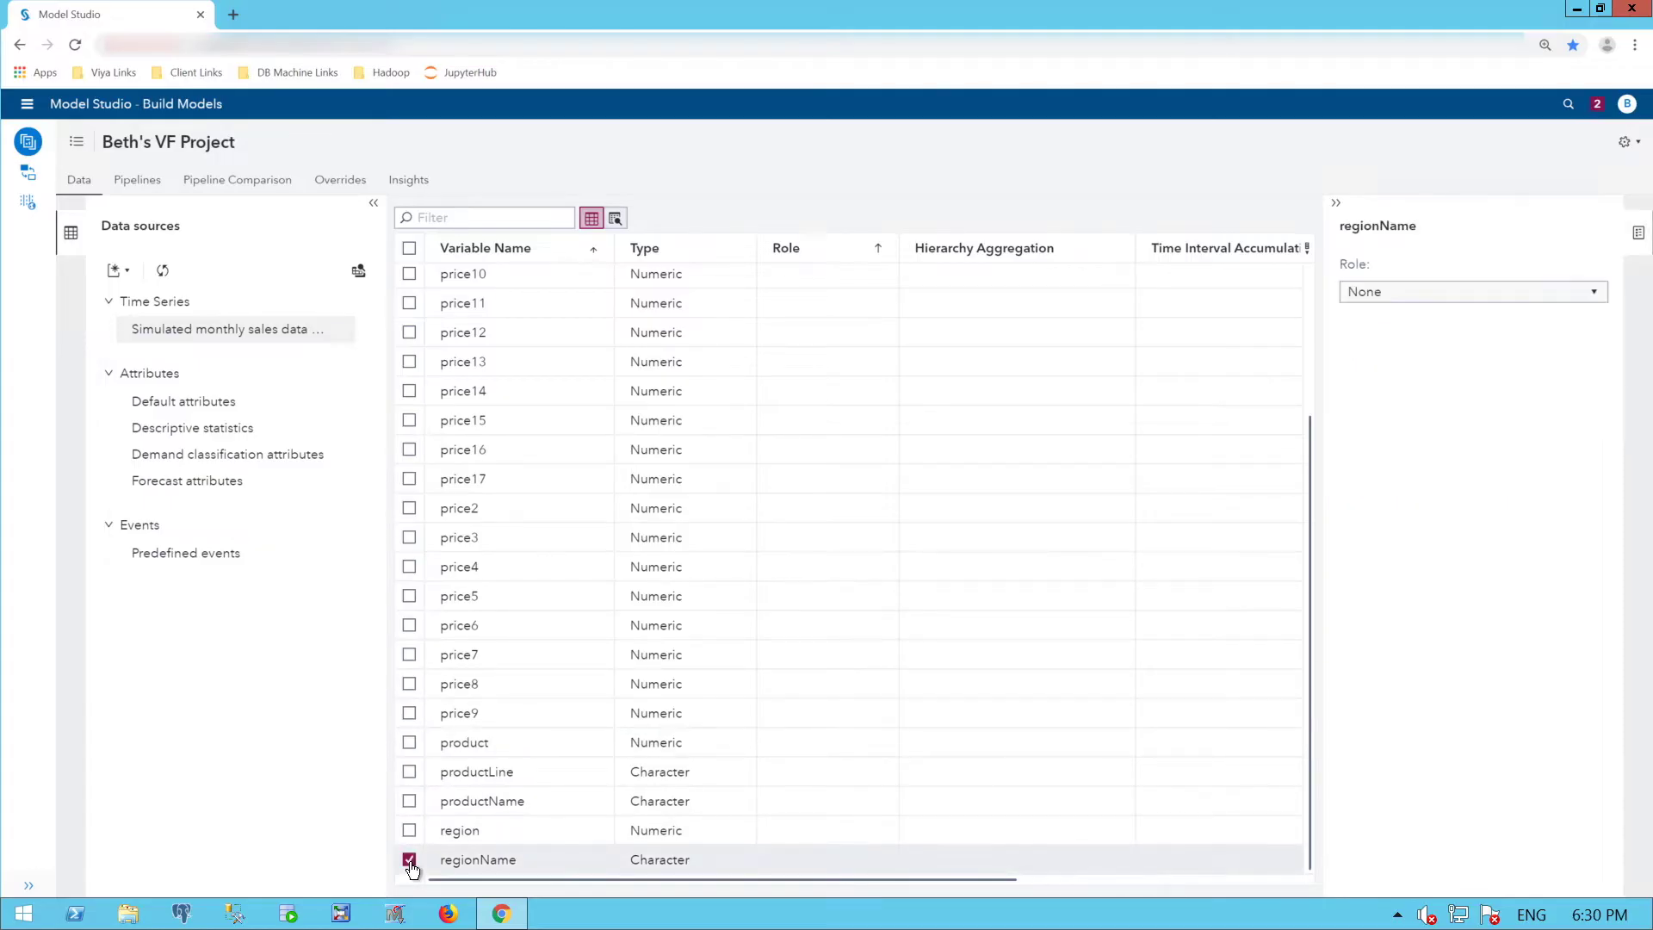
{"action": "left_click", "coordinate": [409, 772]}
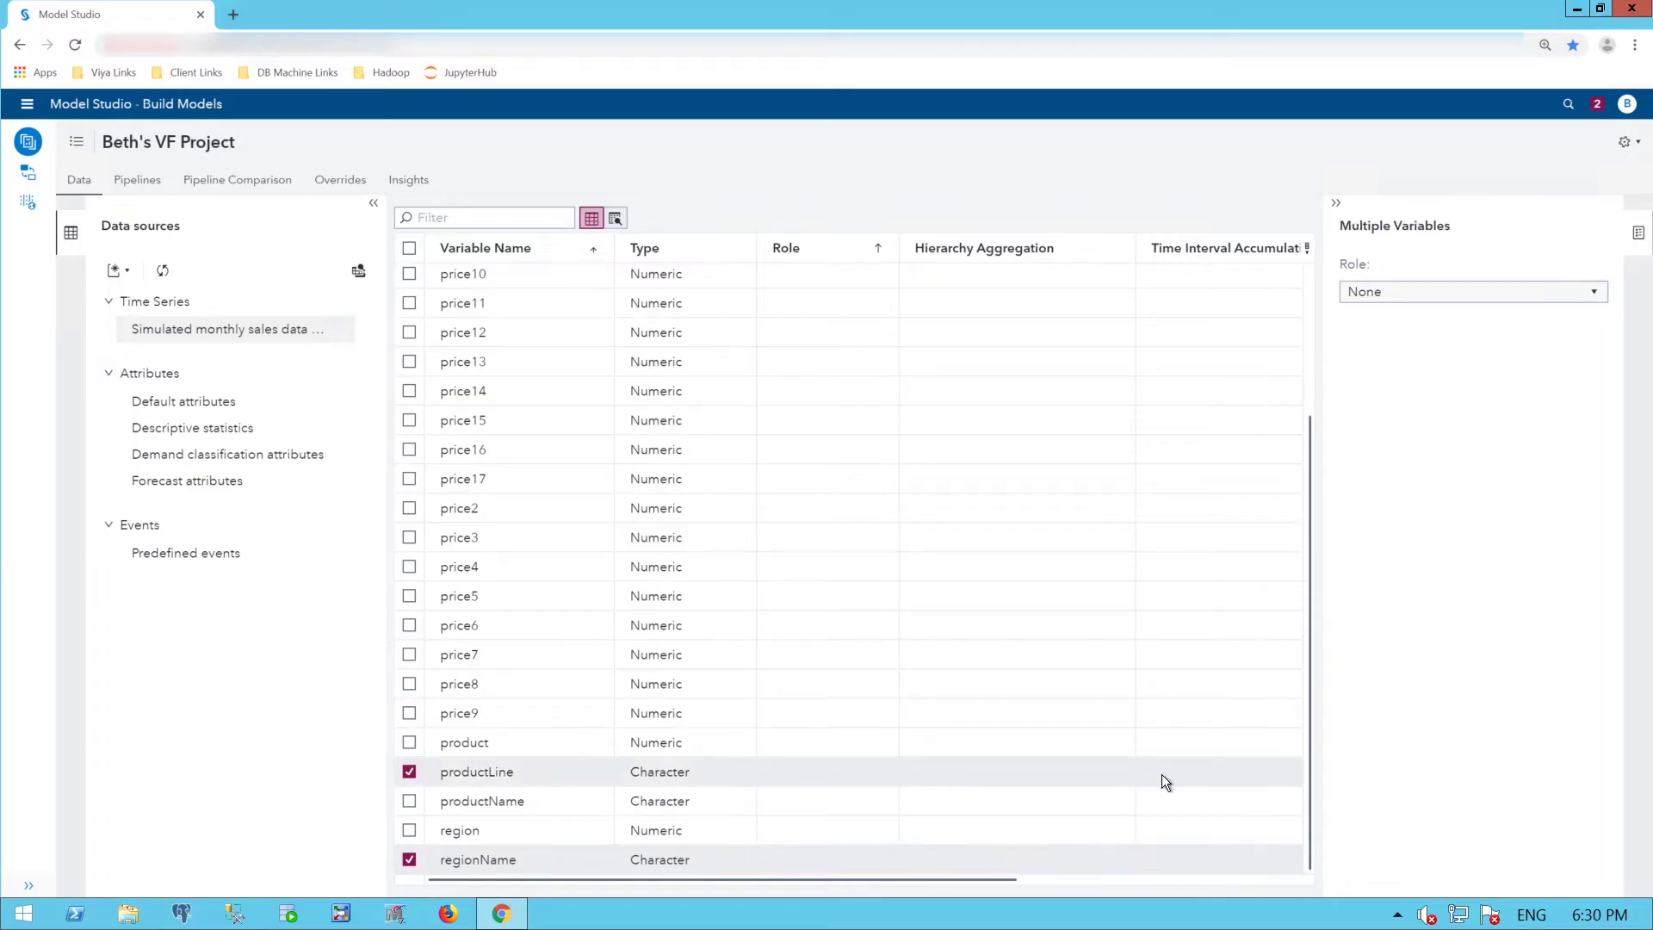
{"action": "left_click", "coordinate": [1579, 297]}
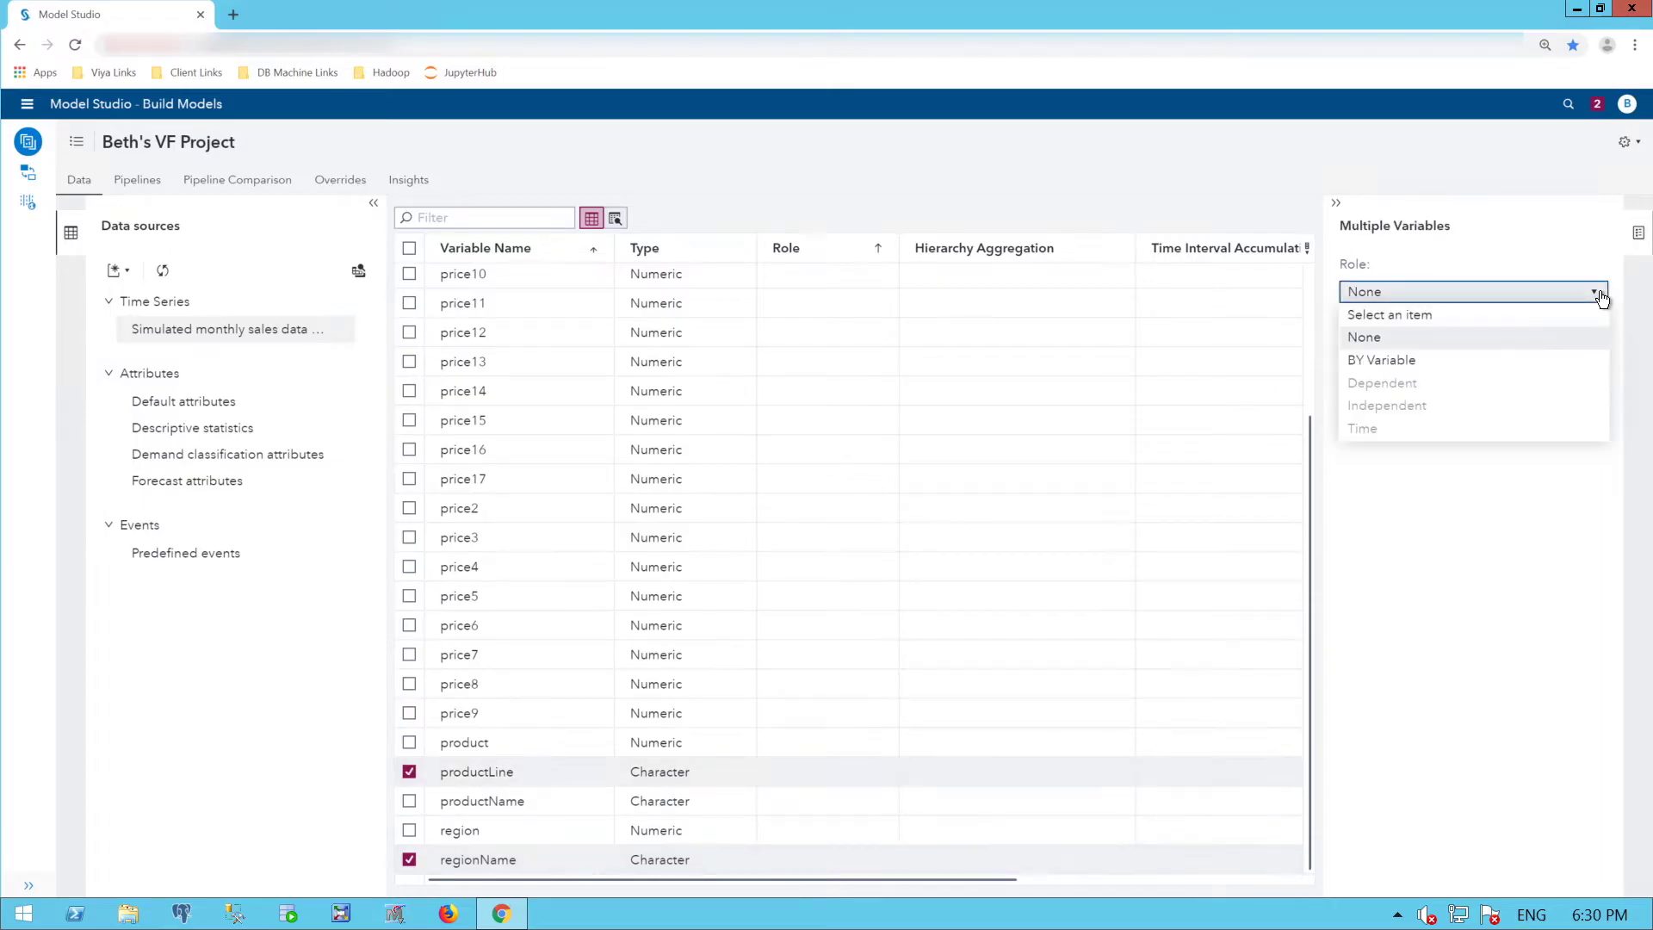
{"action": "left_click", "coordinate": [1393, 360]}
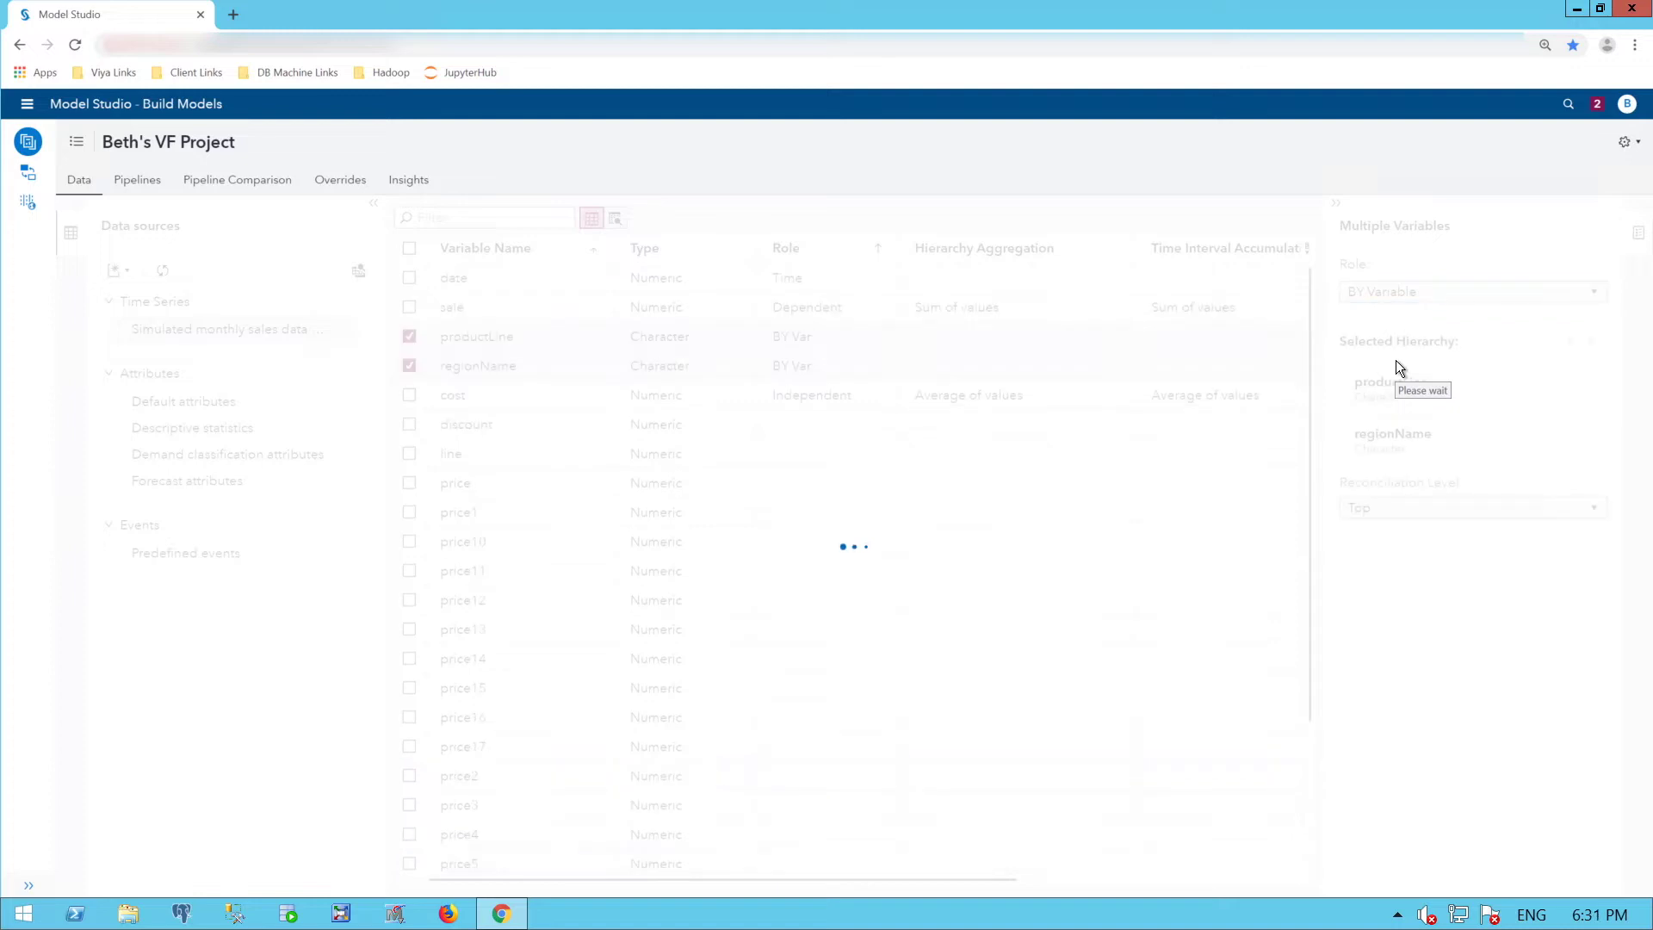
{"action": "left_click", "coordinate": [1595, 510]}
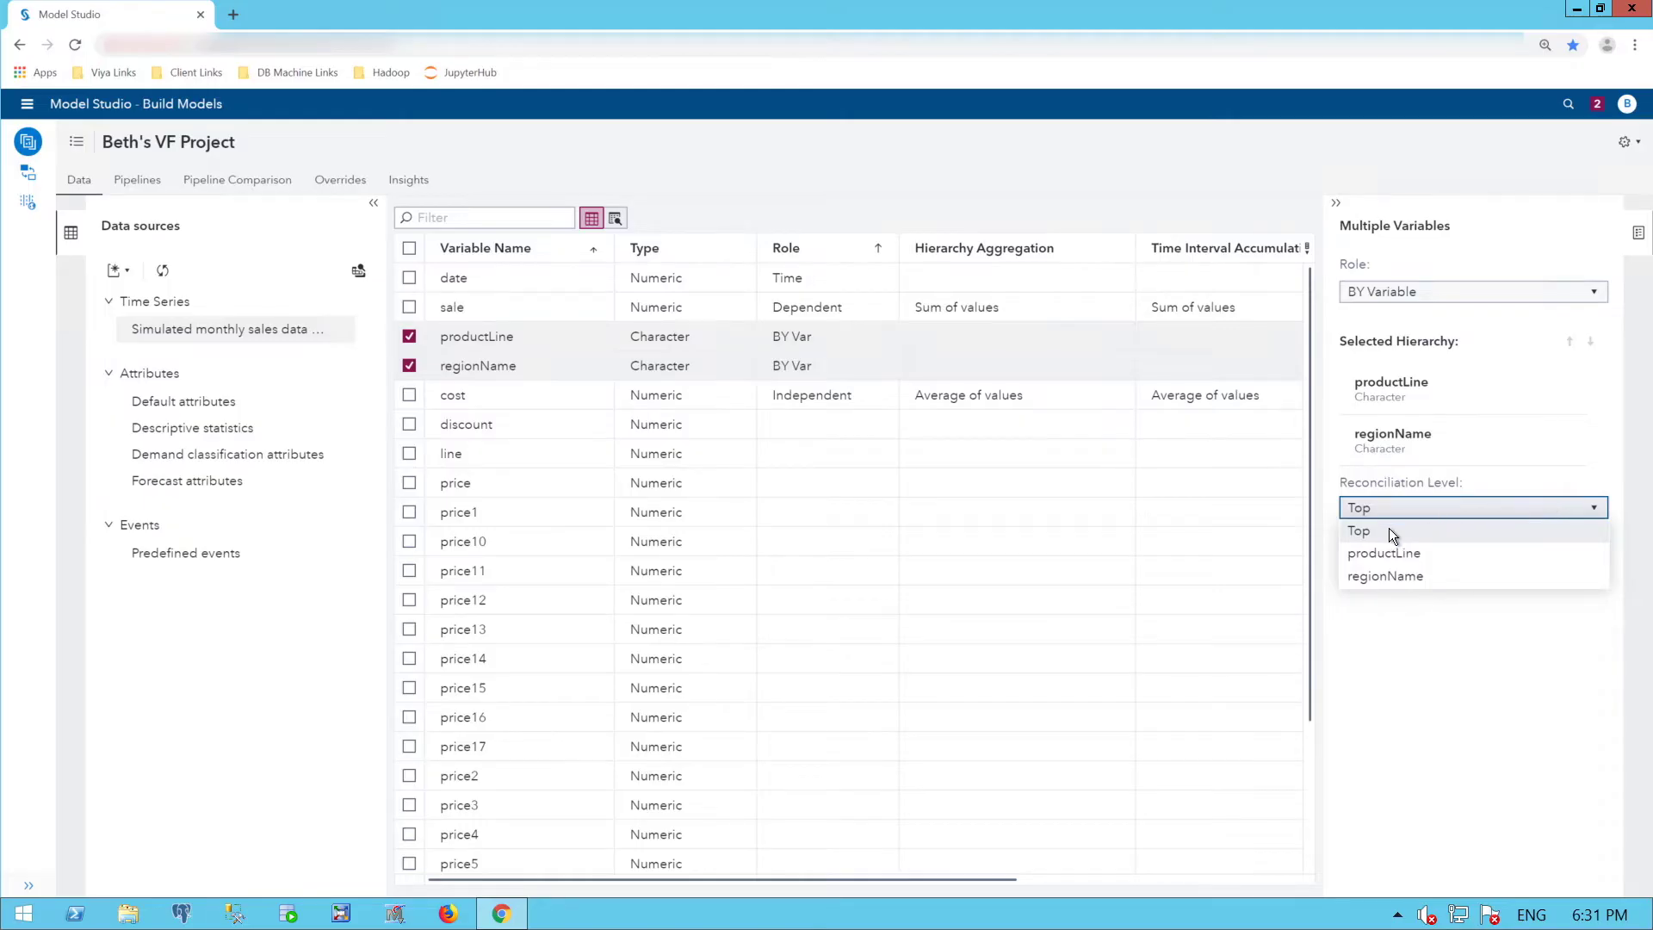
{"action": "left_click", "coordinate": [136, 181]}
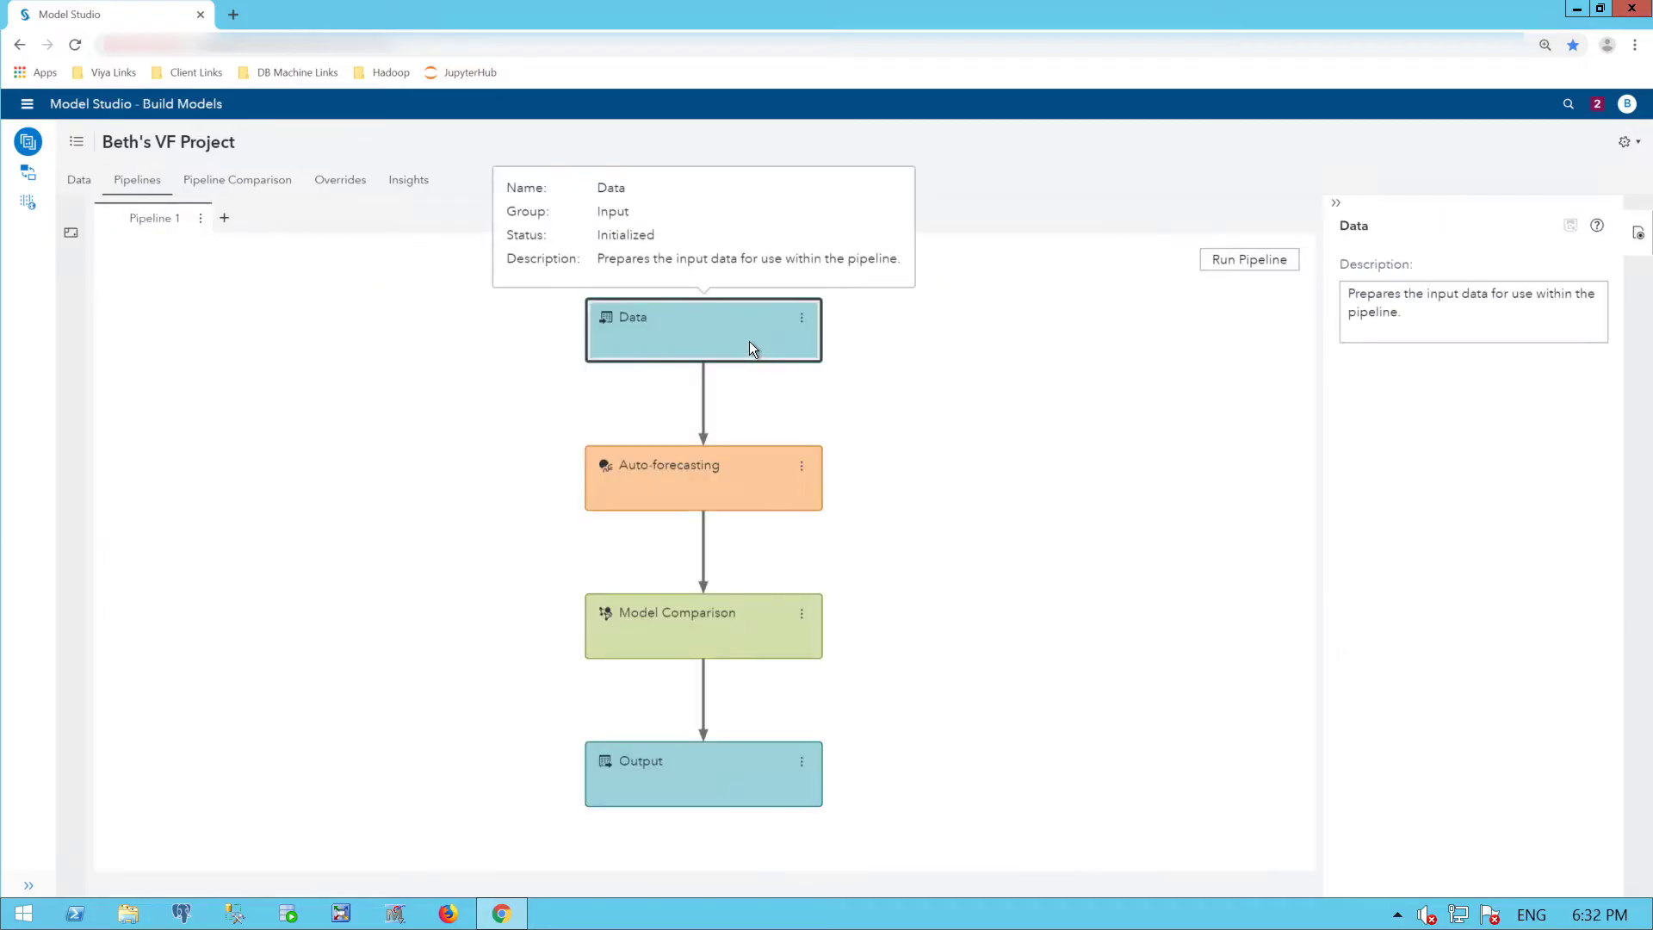
Run the Data node of Pipeline 1 so it completes successfully.
{"action": "right_click", "coordinate": [749, 341]}
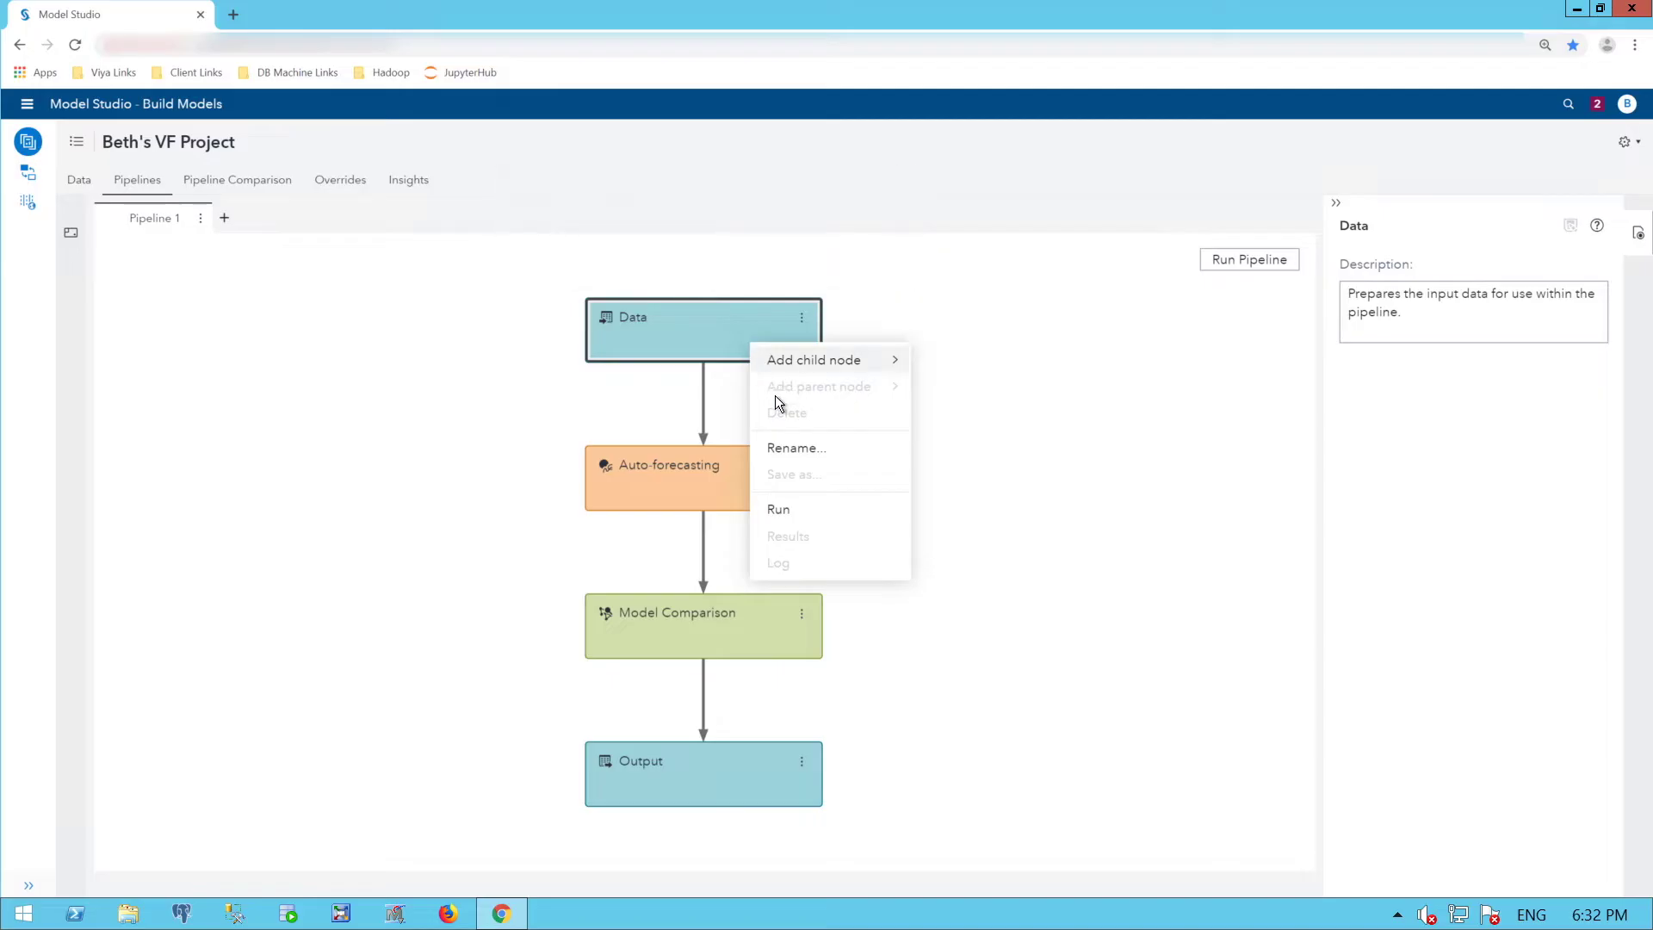
{"action": "left_click", "coordinate": [776, 508]}
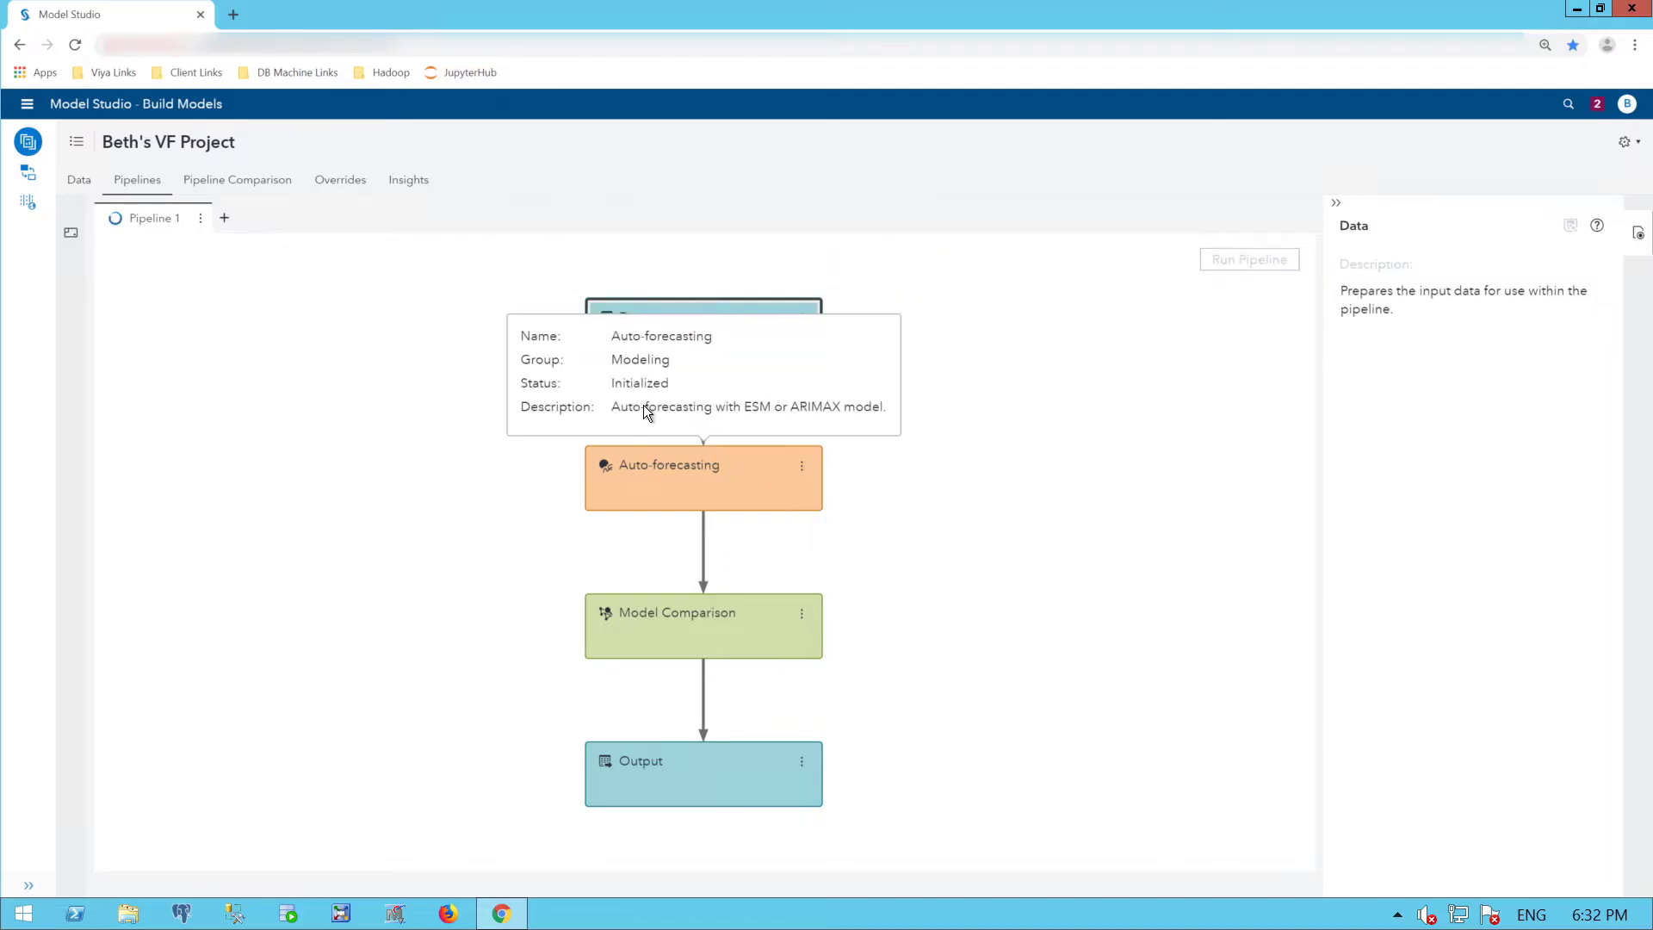
{"action": "left_click", "coordinate": [644, 405]}
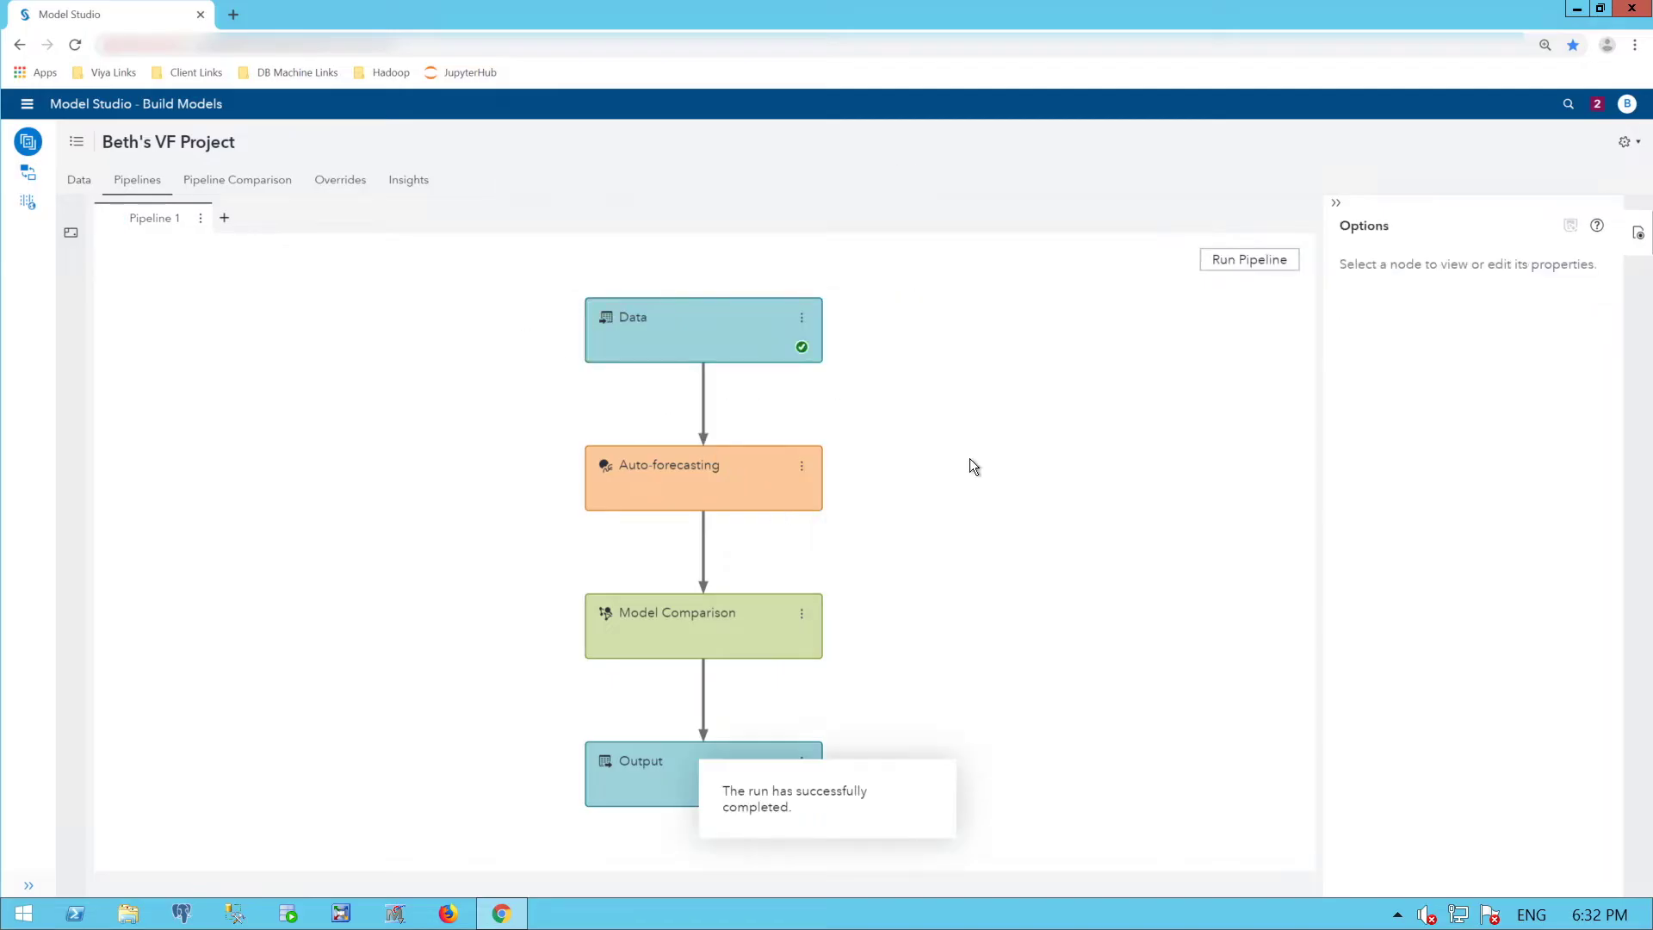
{"action": "right_click", "coordinate": [765, 334]}
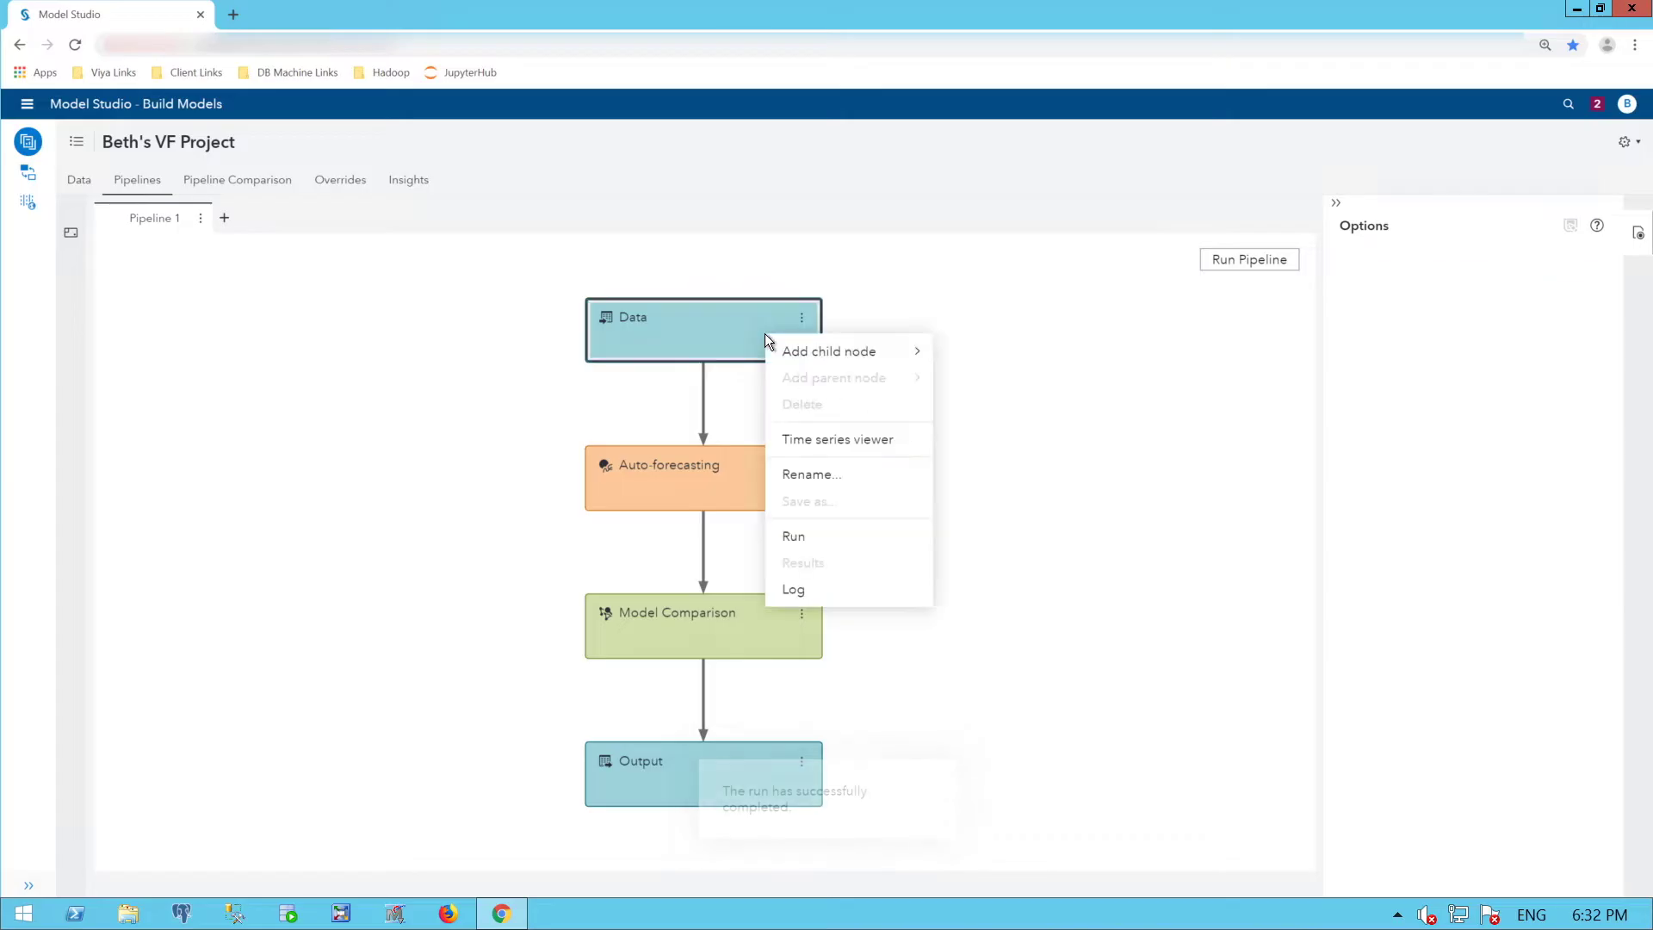
{"action": "left_click", "coordinate": [834, 442]}
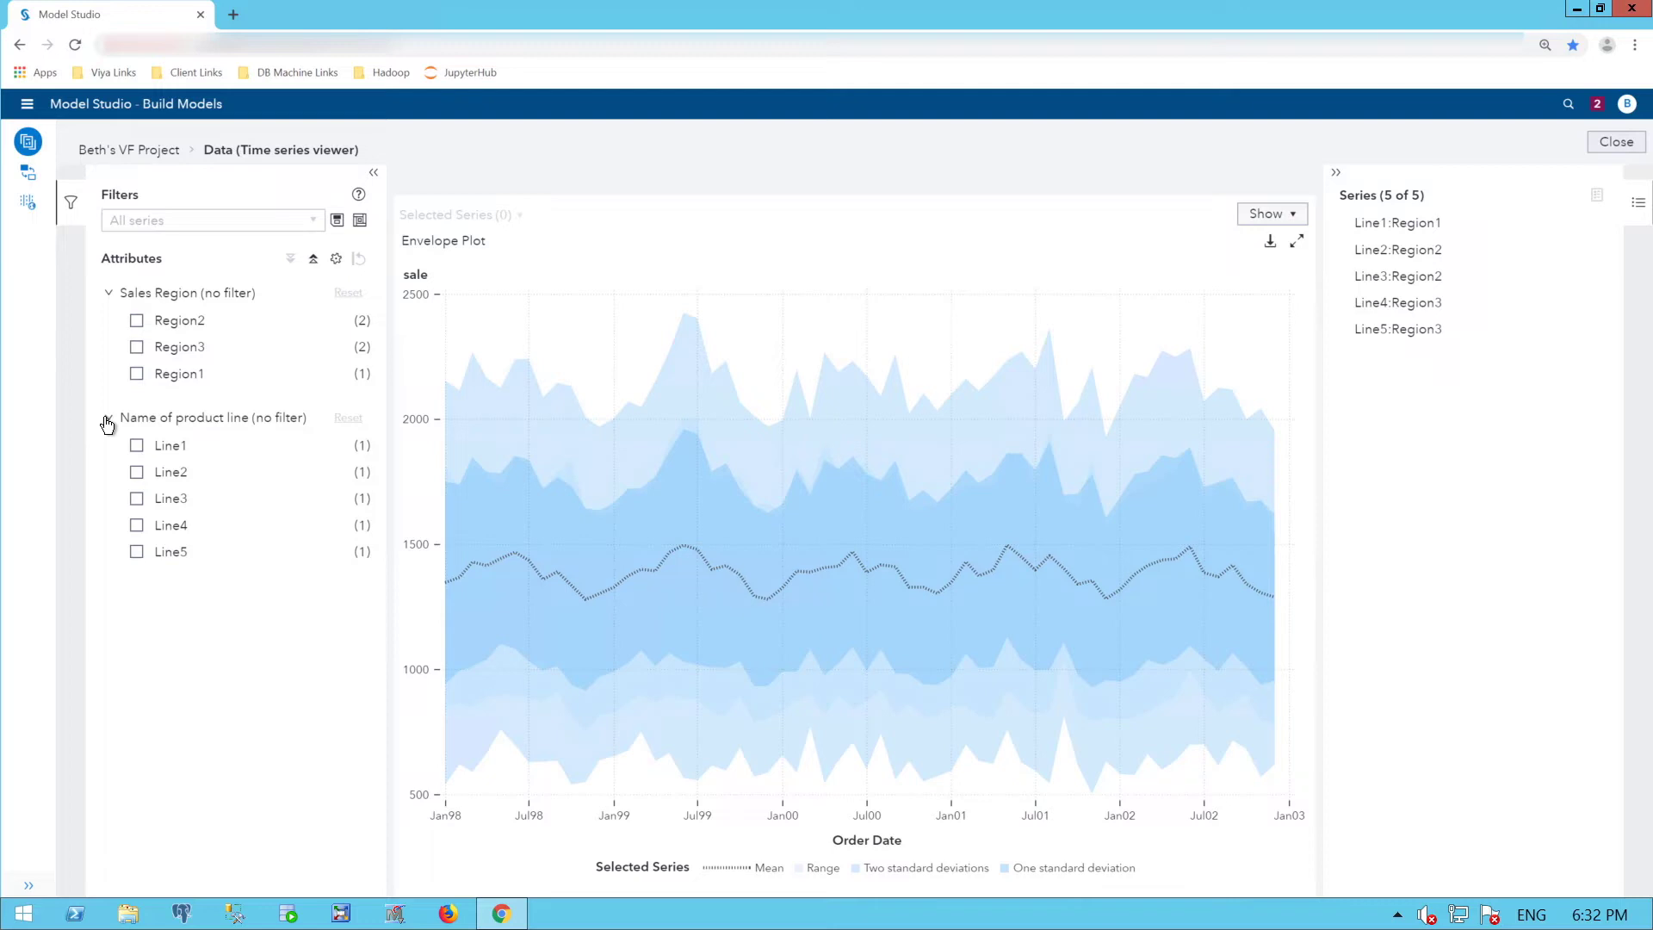
{"action": "left_click", "coordinate": [136, 374]}
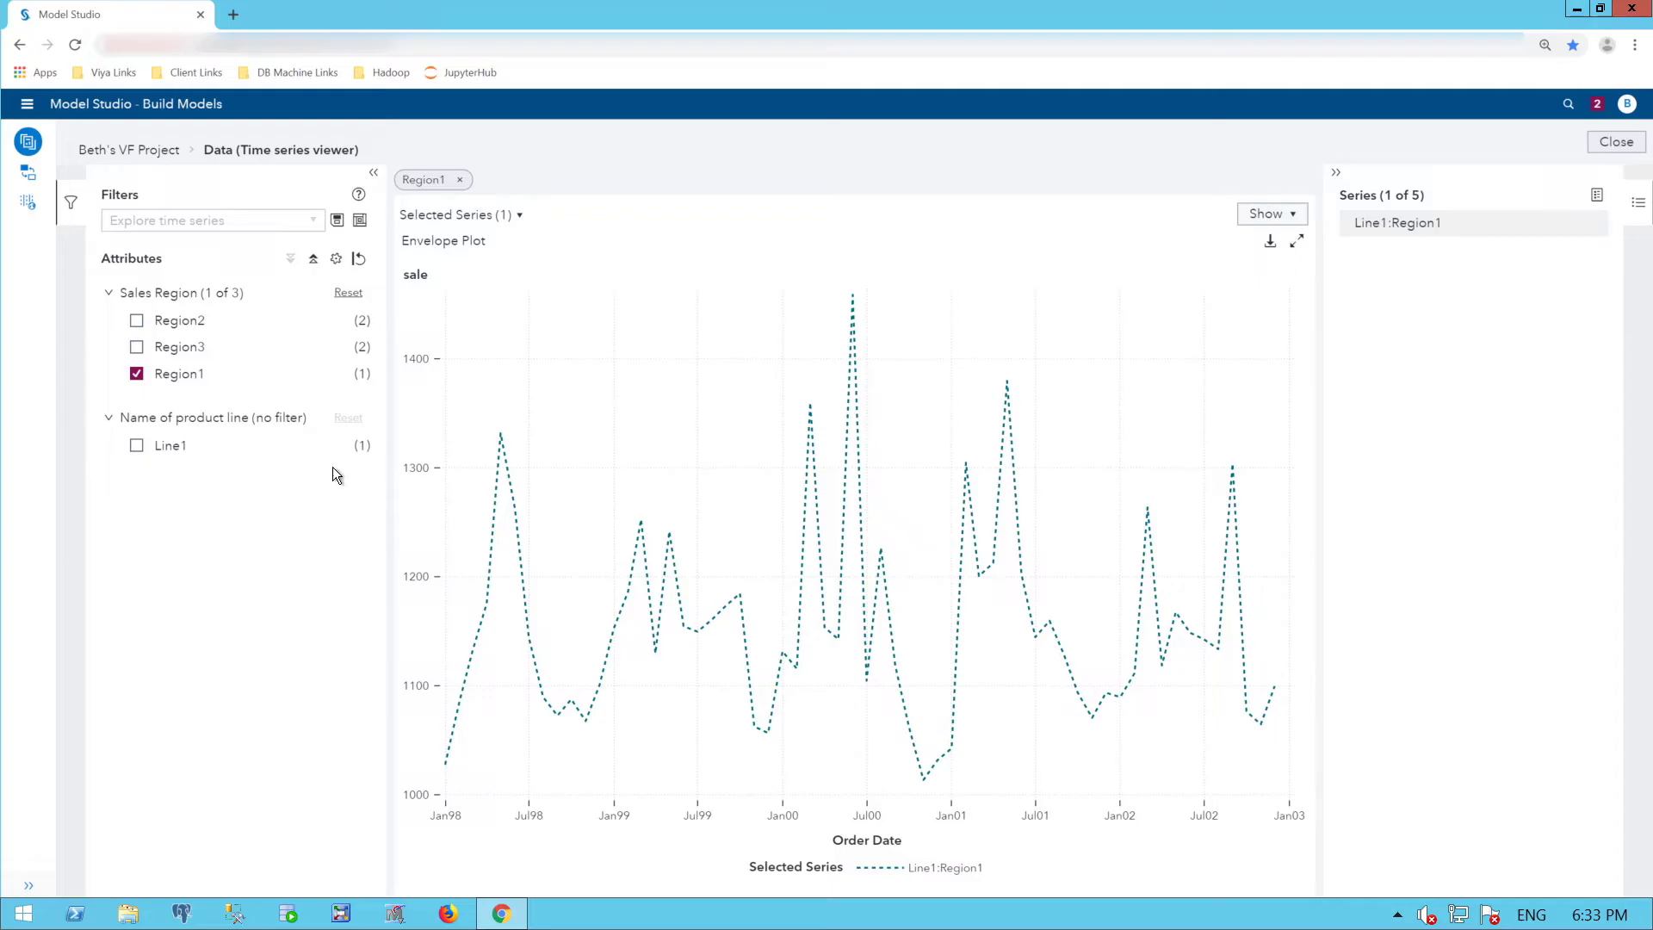
{"action": "left_click", "coordinate": [136, 346]}
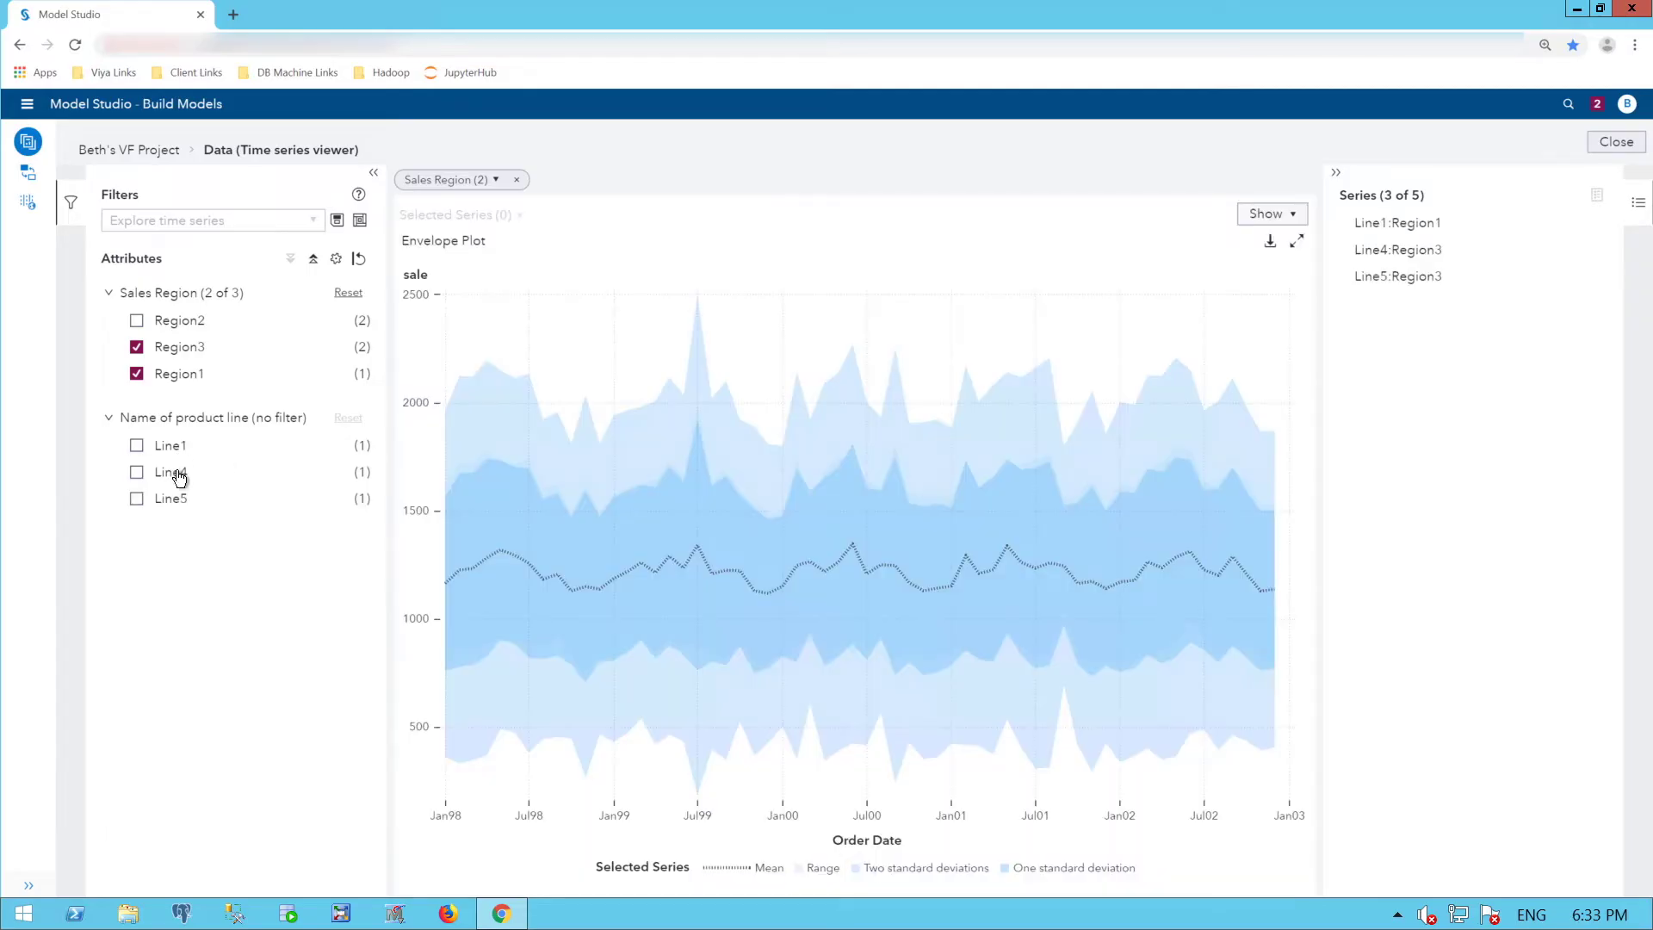
{"action": "left_click", "coordinate": [137, 500]}
{"action": "left_click", "coordinate": [137, 446]}
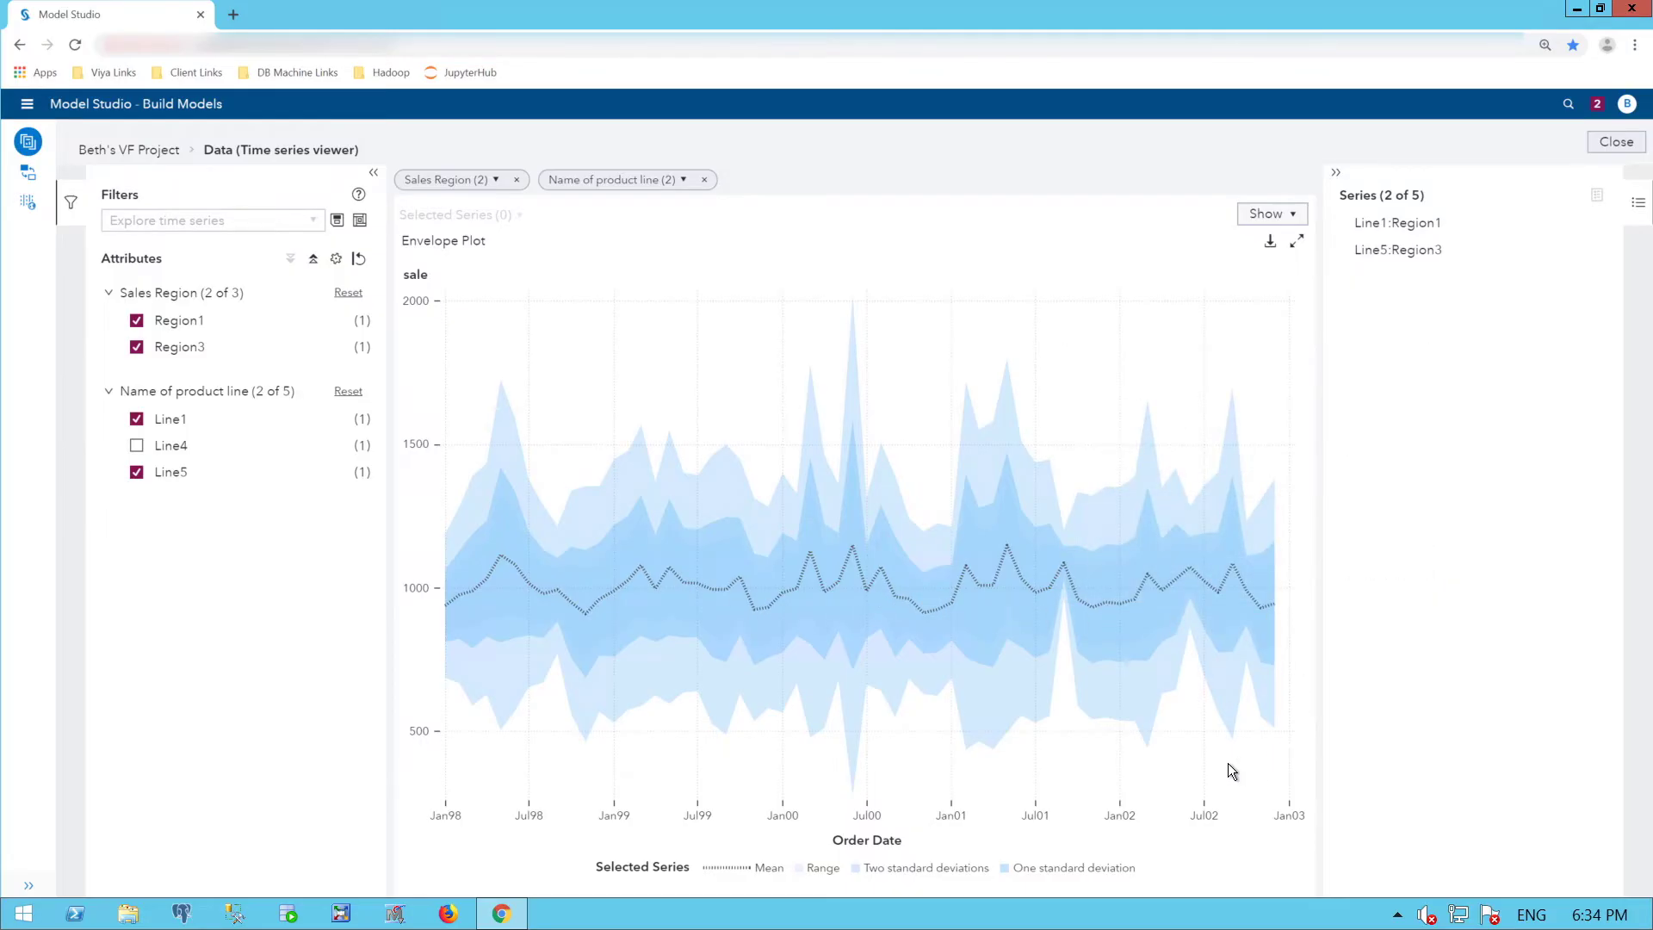
{"action": "left_click", "coordinate": [1616, 141]}
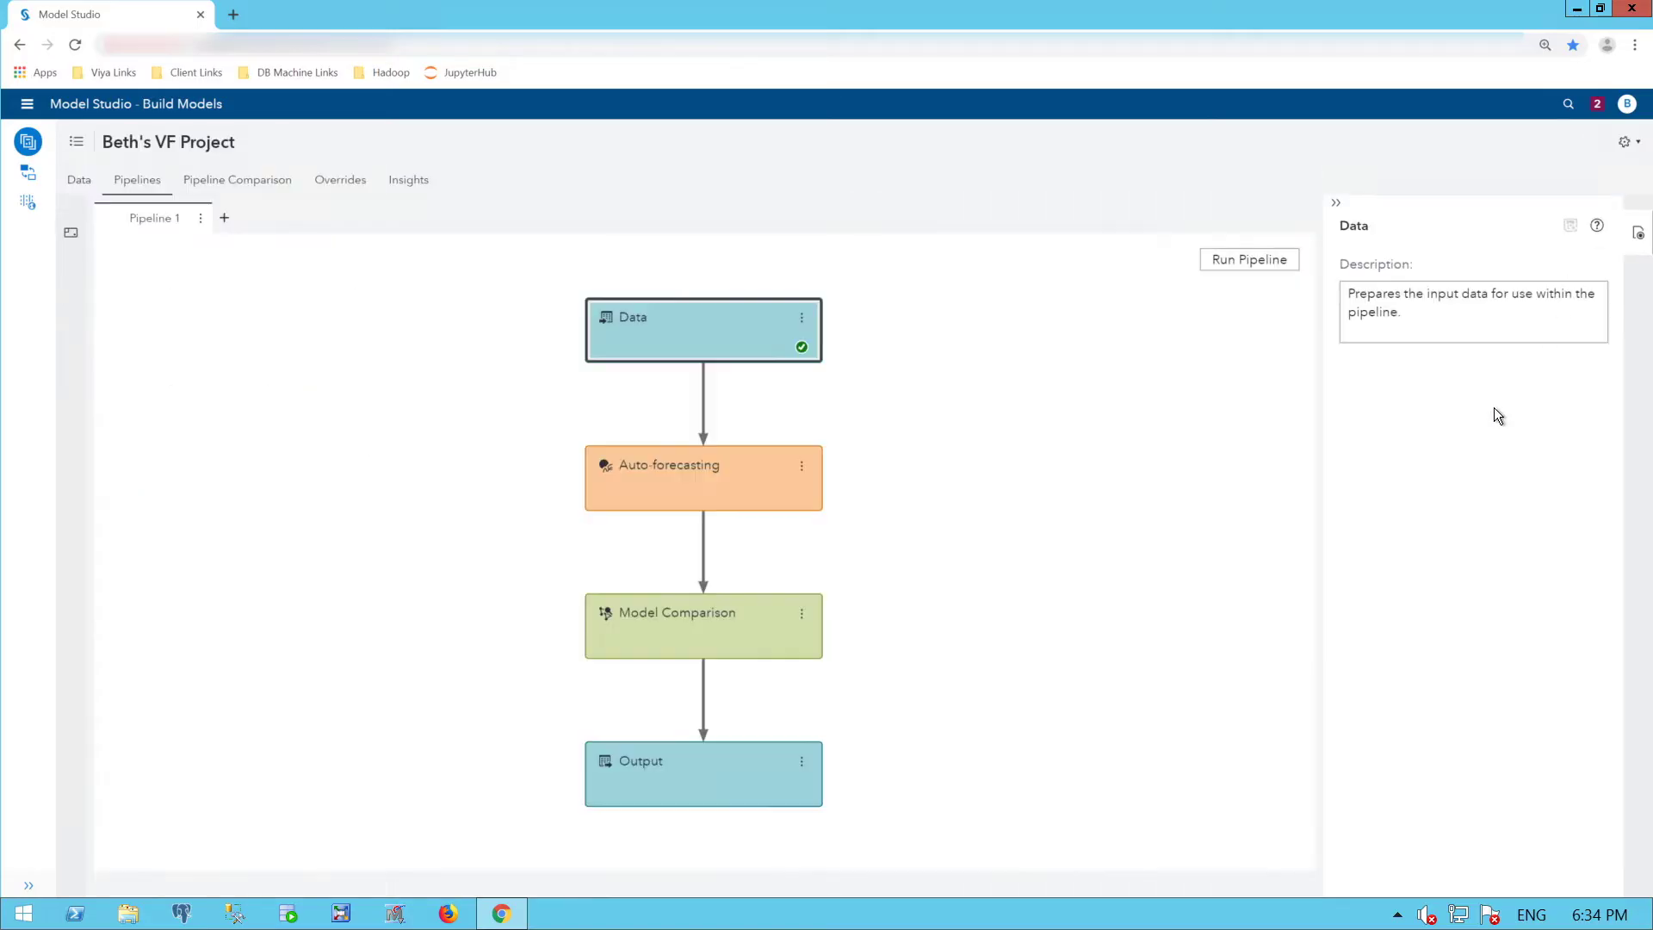
{"action": "right_click", "coordinate": [771, 327]}
Add a Panel Series Neural Network node from Forecasting Modeling under the Data node.
{"action": "mouse_move", "coordinate": [867, 342]}
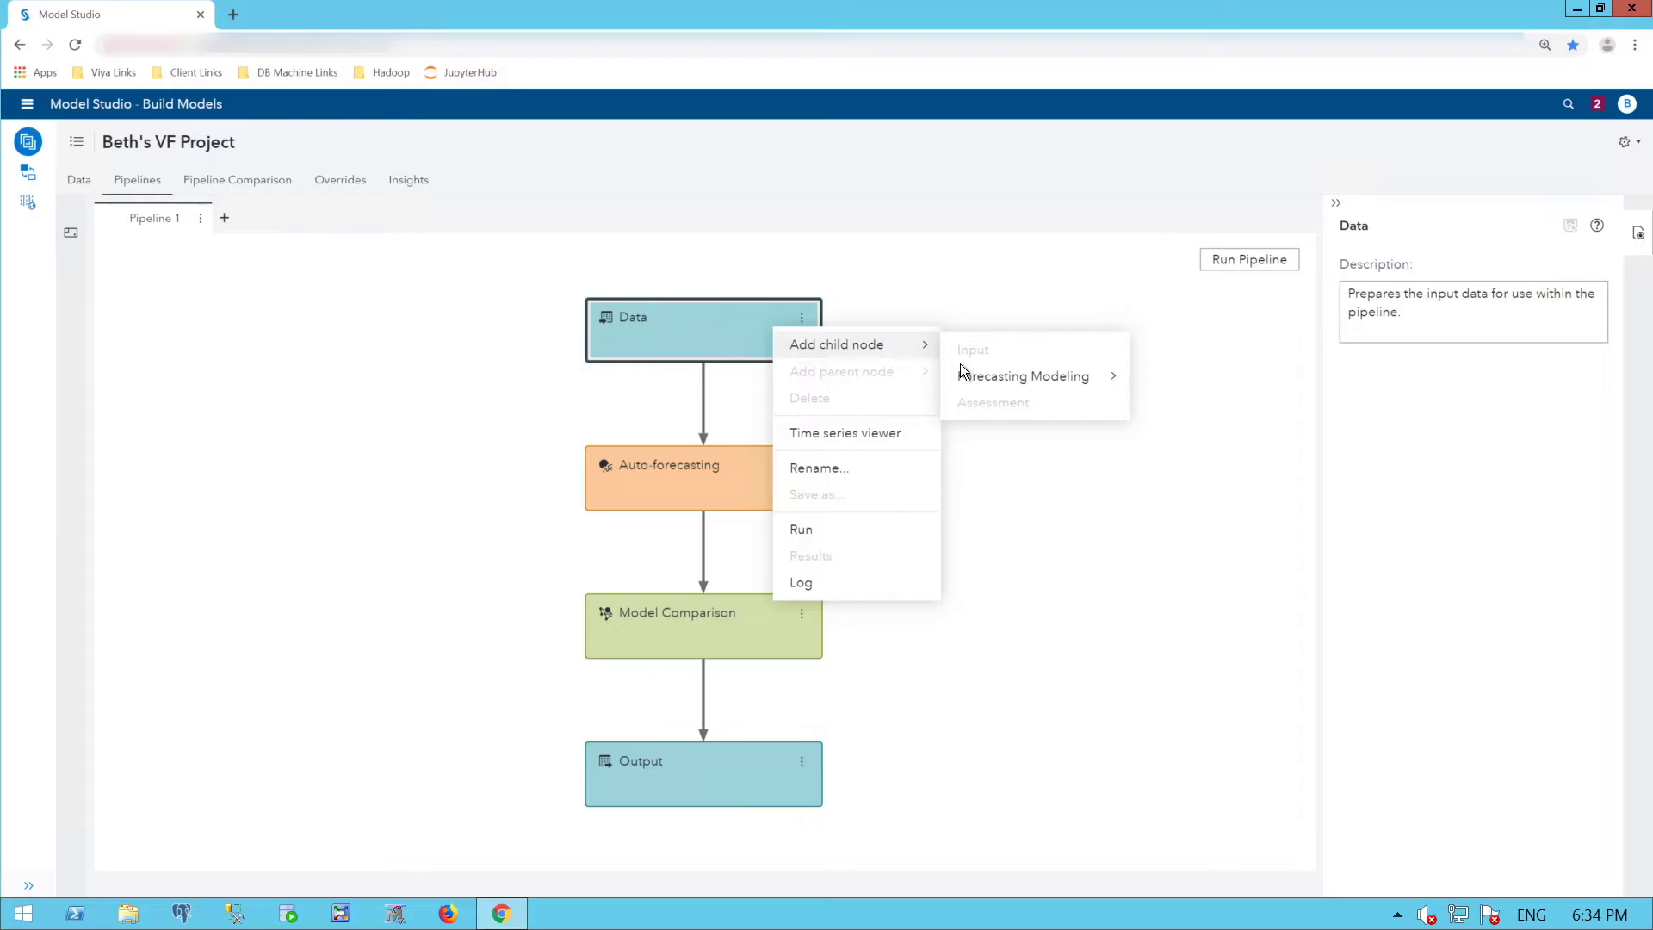
{"action": "mouse_move", "coordinate": [1018, 375]}
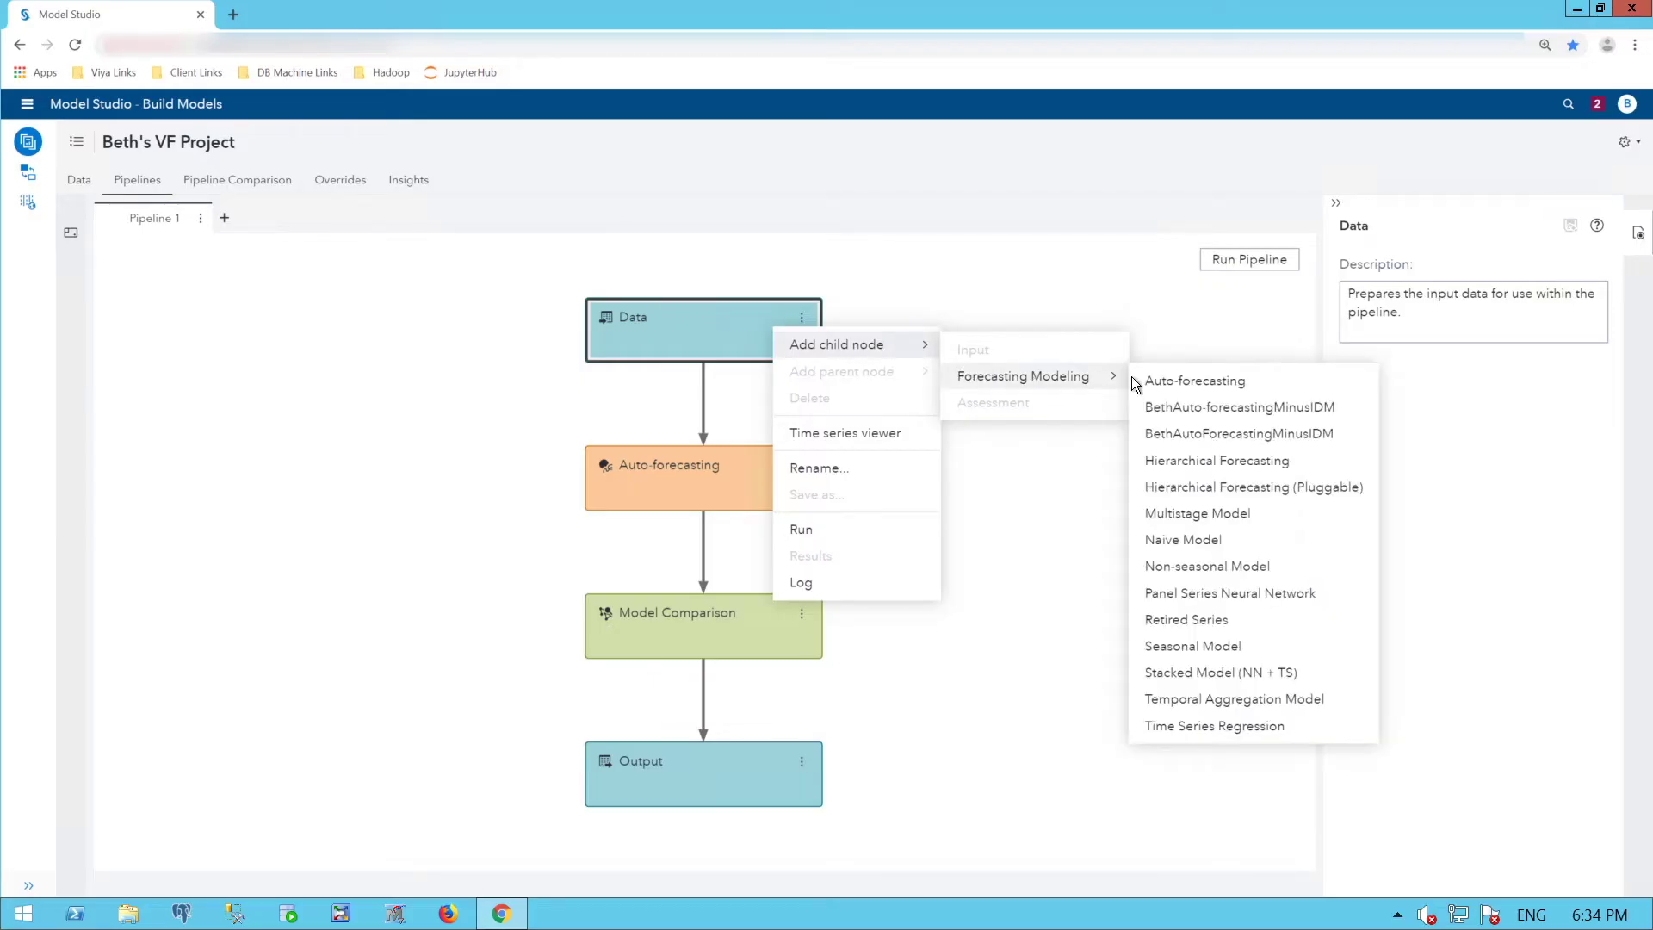
{"action": "left_click", "coordinate": [72, 241]}
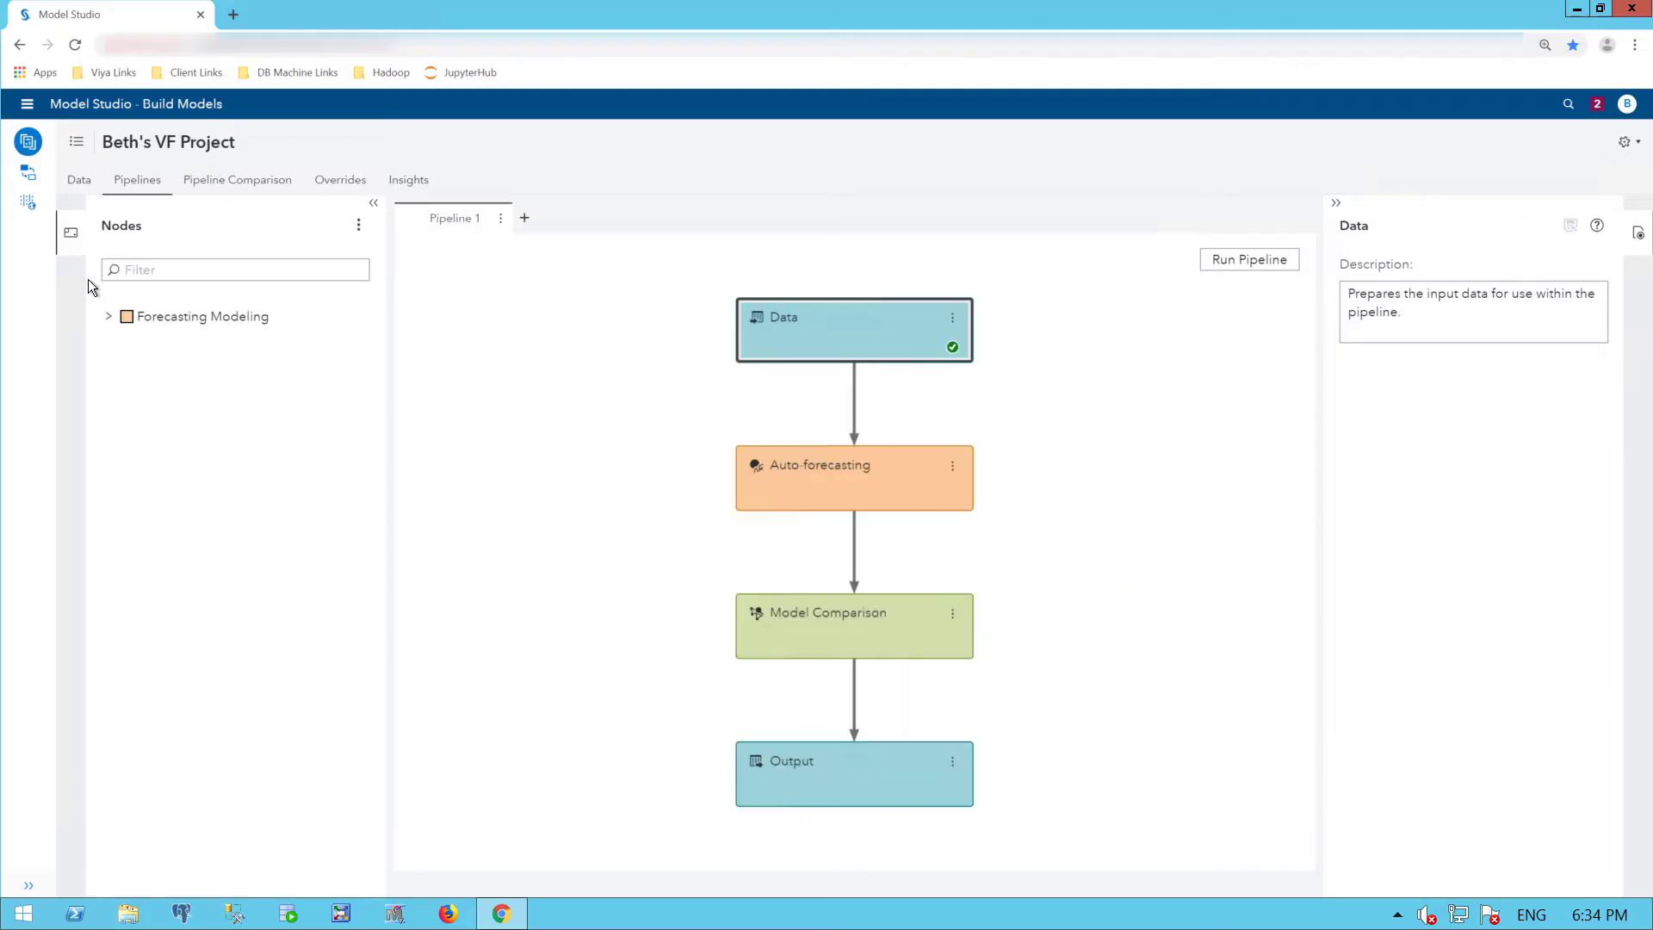
{"action": "left_click", "coordinate": [107, 316]}
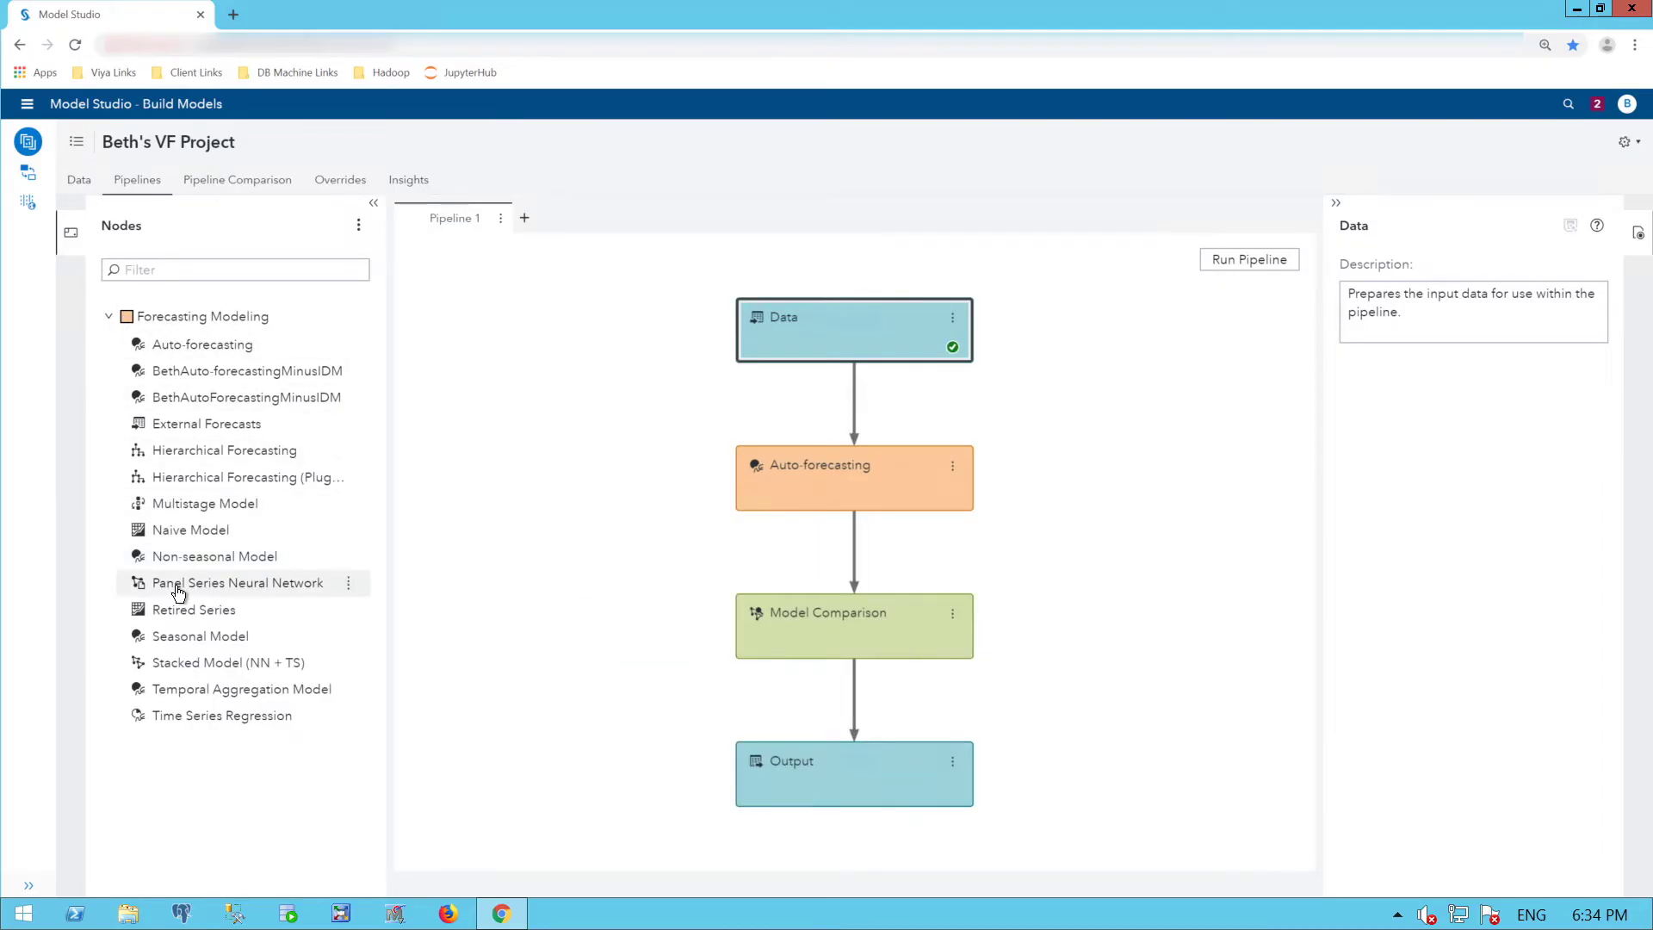
{"action": "left_click_drag", "start_coordinate": [178, 592], "coordinate": [855, 331]}
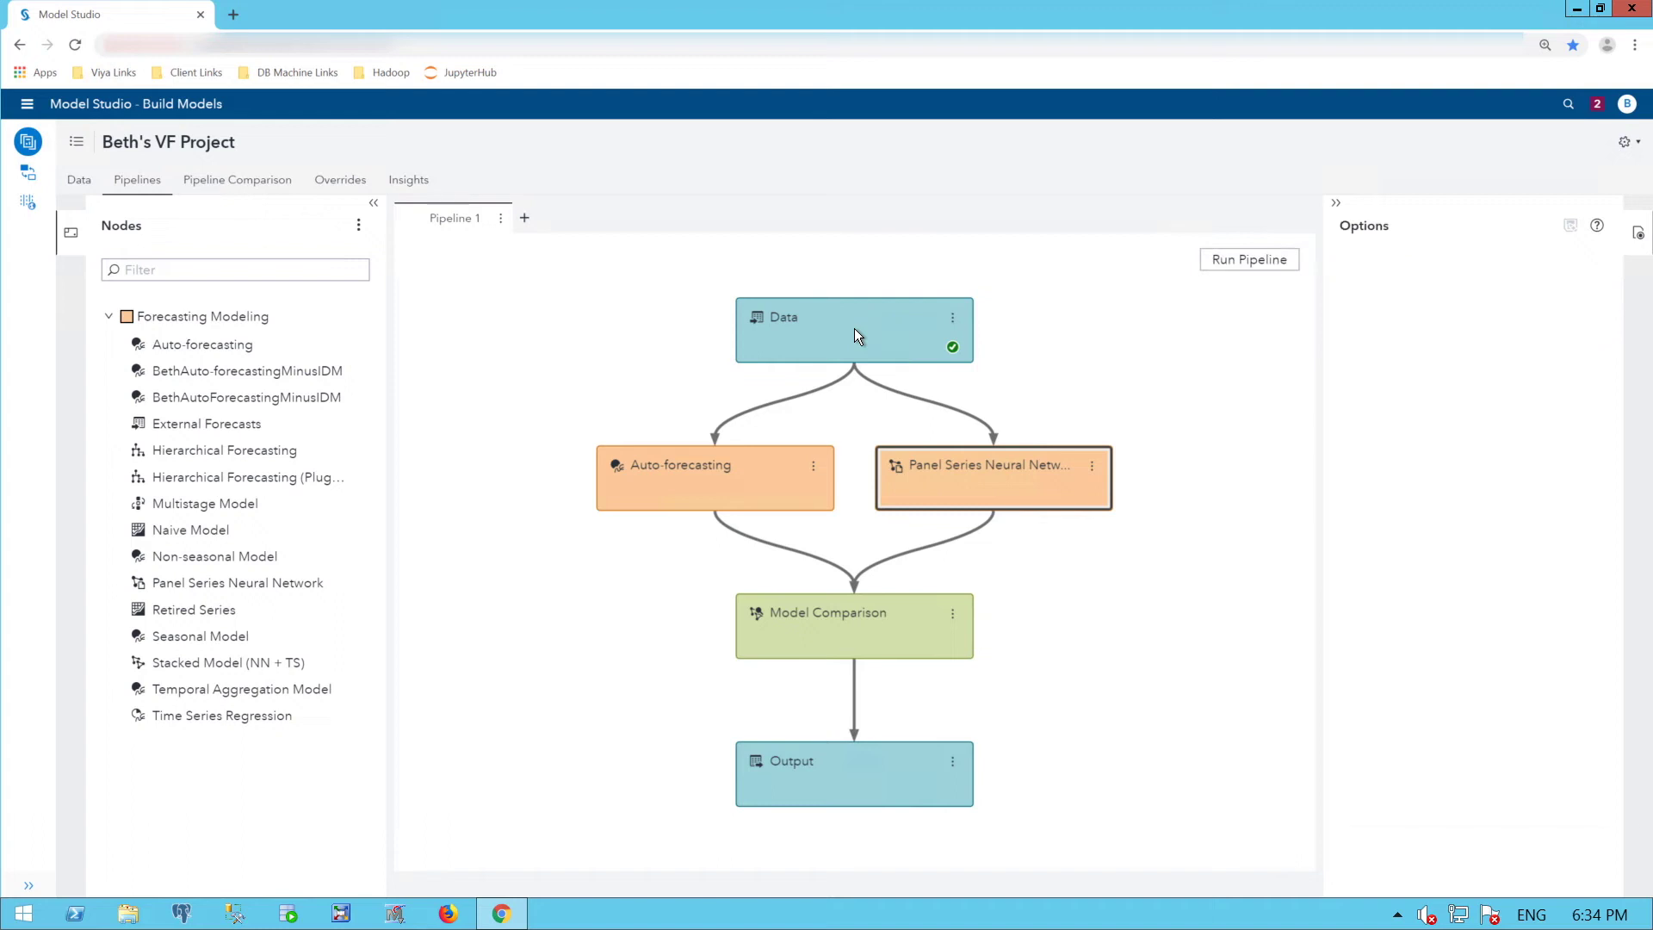
{"action": "left_click", "coordinate": [772, 474]}
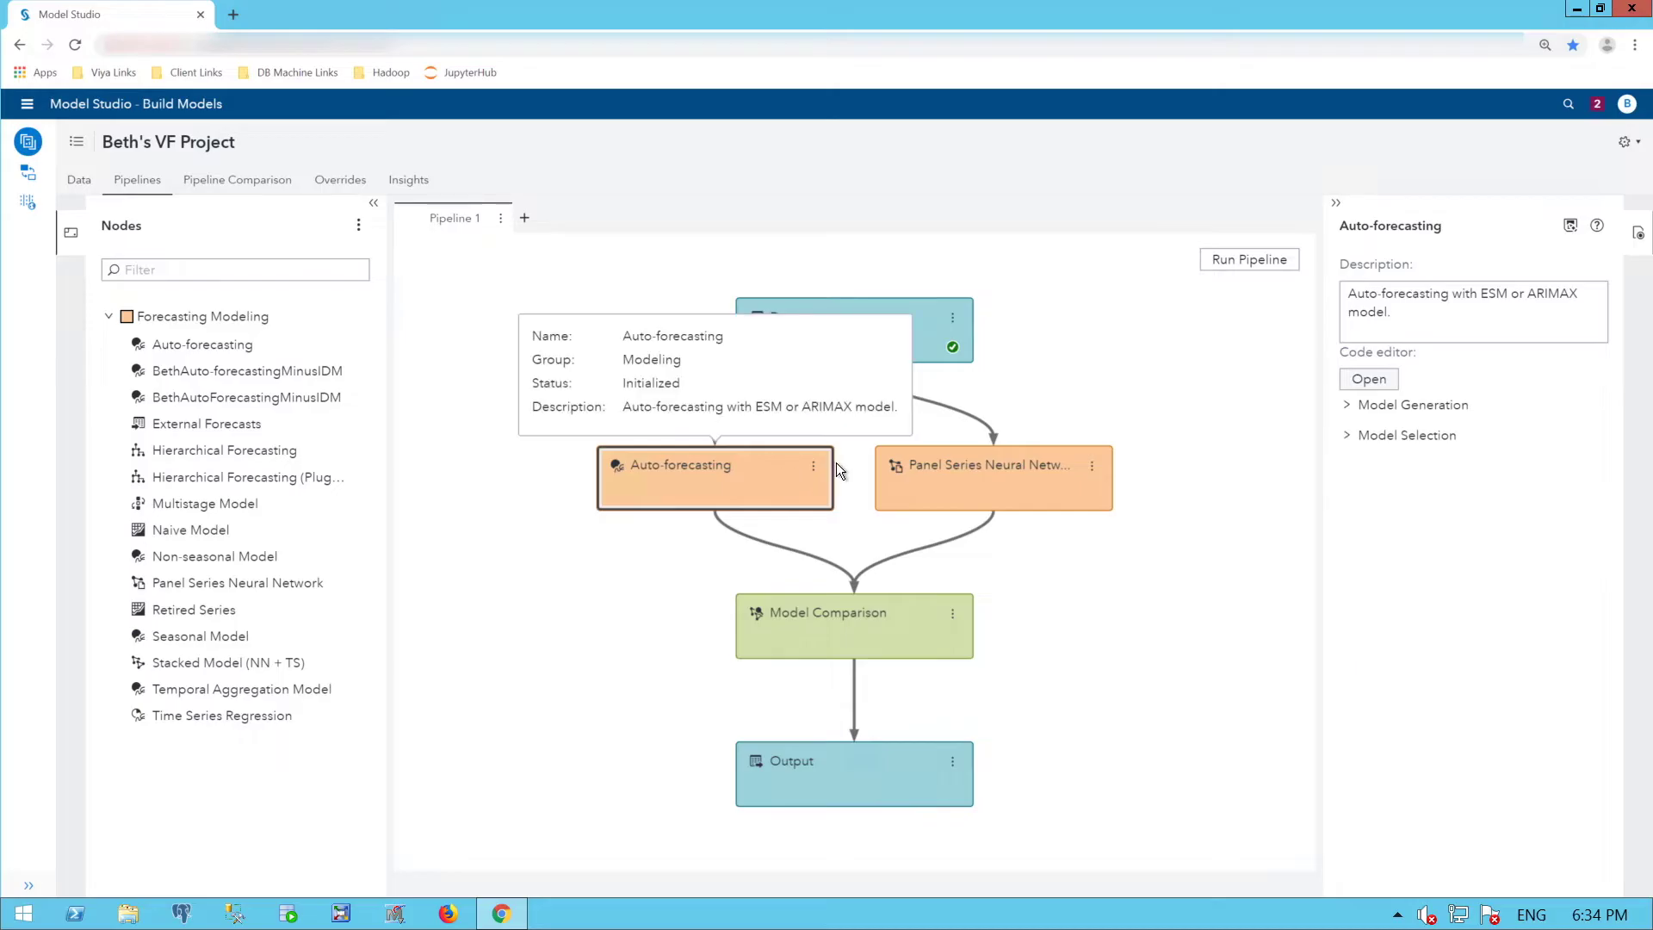
{"action": "left_click", "coordinate": [1348, 408]}
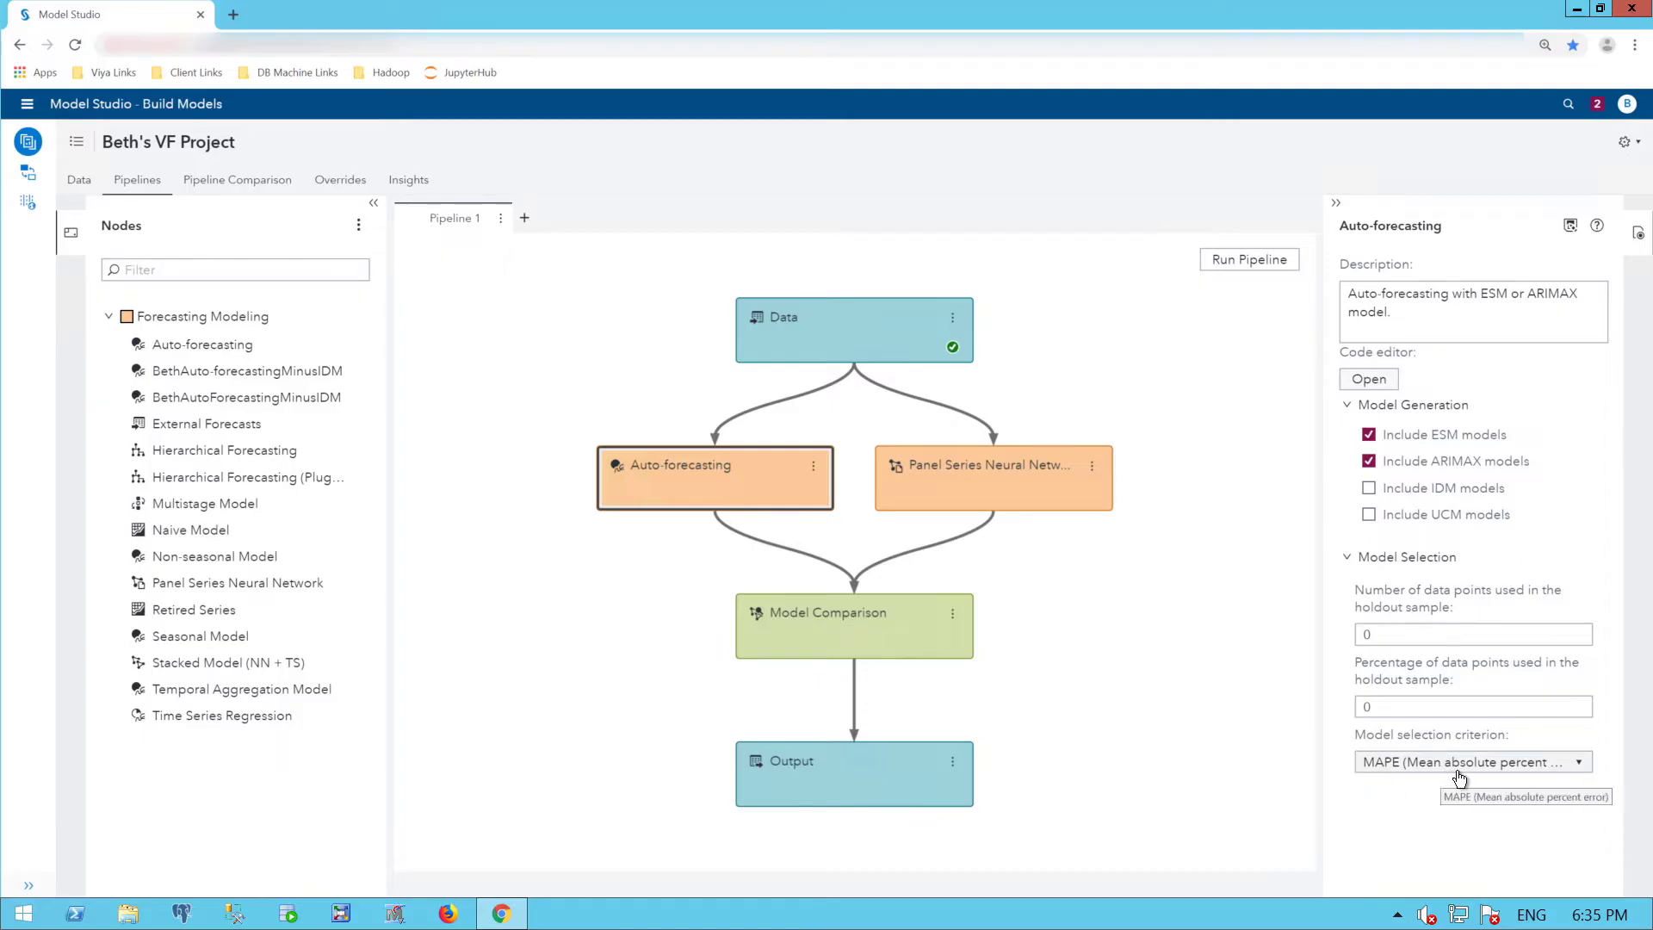
{"action": "left_click", "coordinate": [1071, 492]}
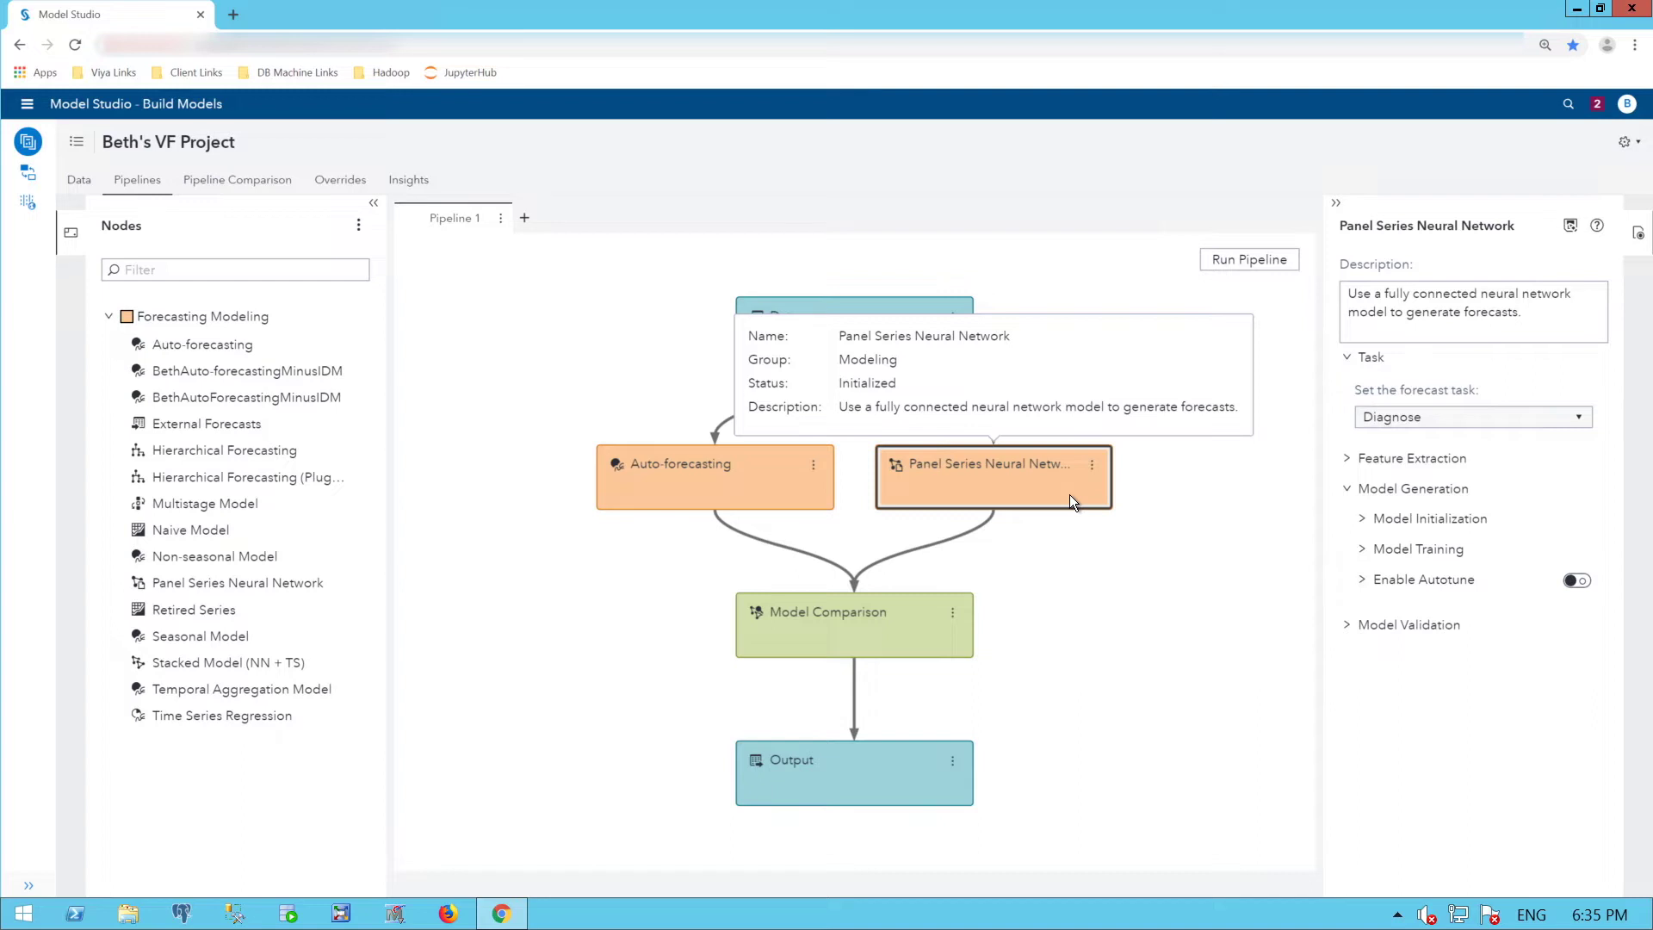
{"action": "left_click", "coordinate": [1348, 469]}
{"action": "scroll", "coordinate": [1622, 602], "scroll_direction": "down", "scroll_amount": 1}
{"action": "scroll", "coordinate": [1622, 603], "scroll_direction": "down", "scroll_amount": 9}
{"action": "scroll", "coordinate": [1626, 765], "scroll_direction": "down", "scroll_amount": 5}
{"action": "scroll", "coordinate": [1648, 870], "scroll_direction": "down", "scroll_amount": 3}
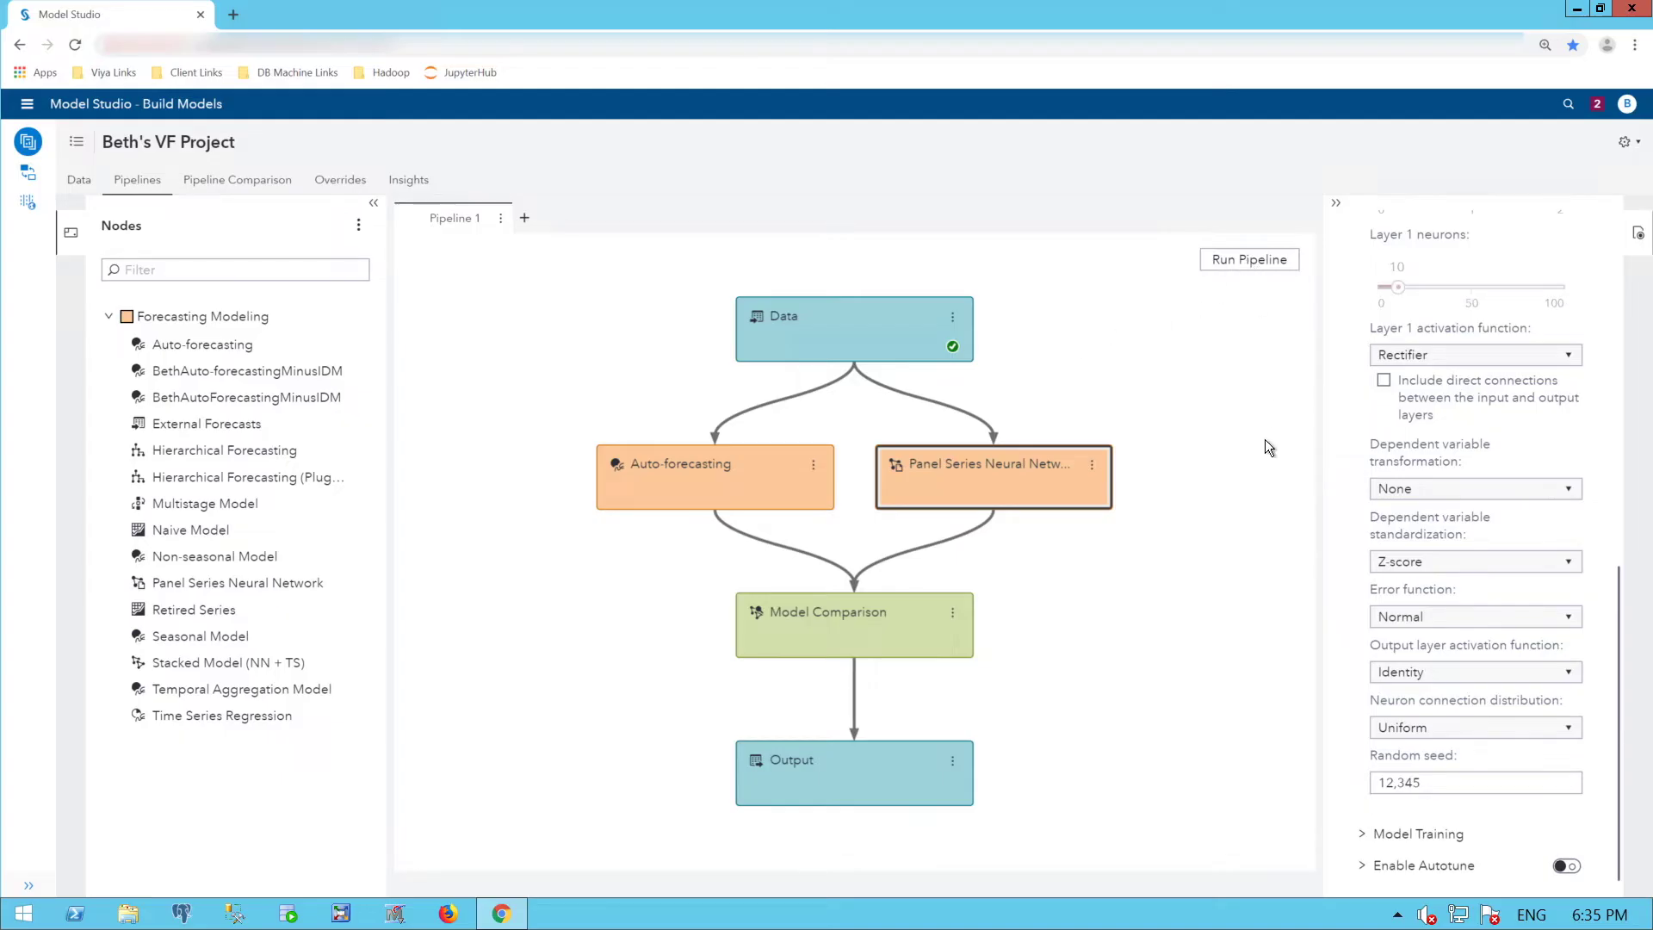
{"action": "right_click", "coordinate": [713, 472]}
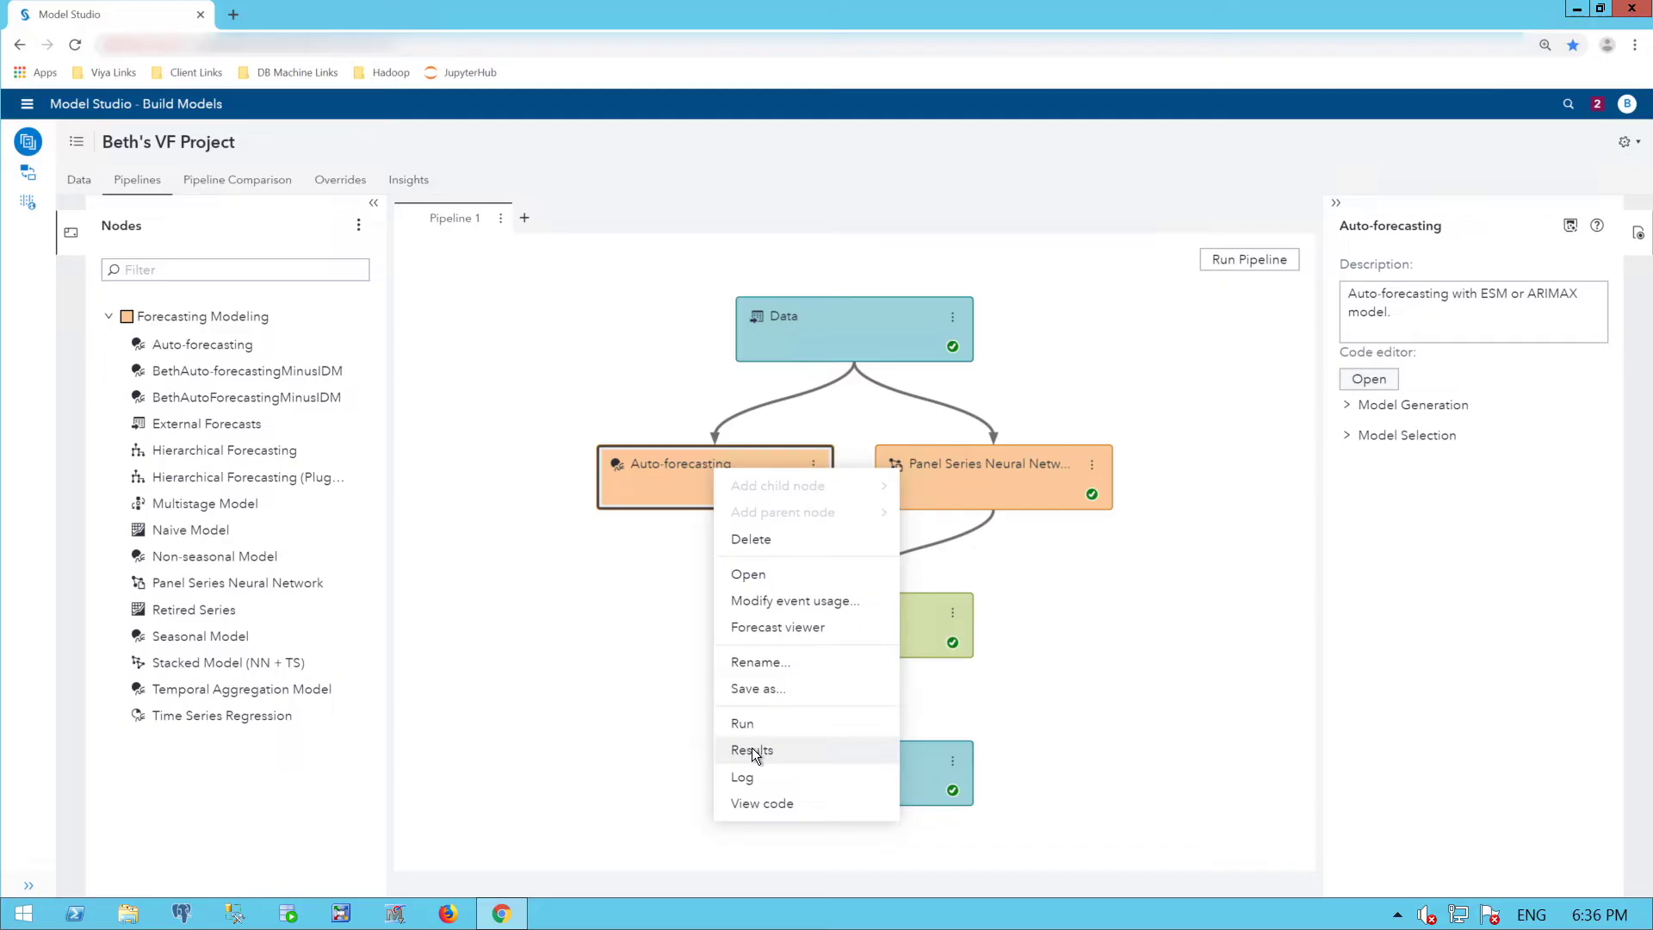
{"action": "left_click", "coordinate": [752, 749]}
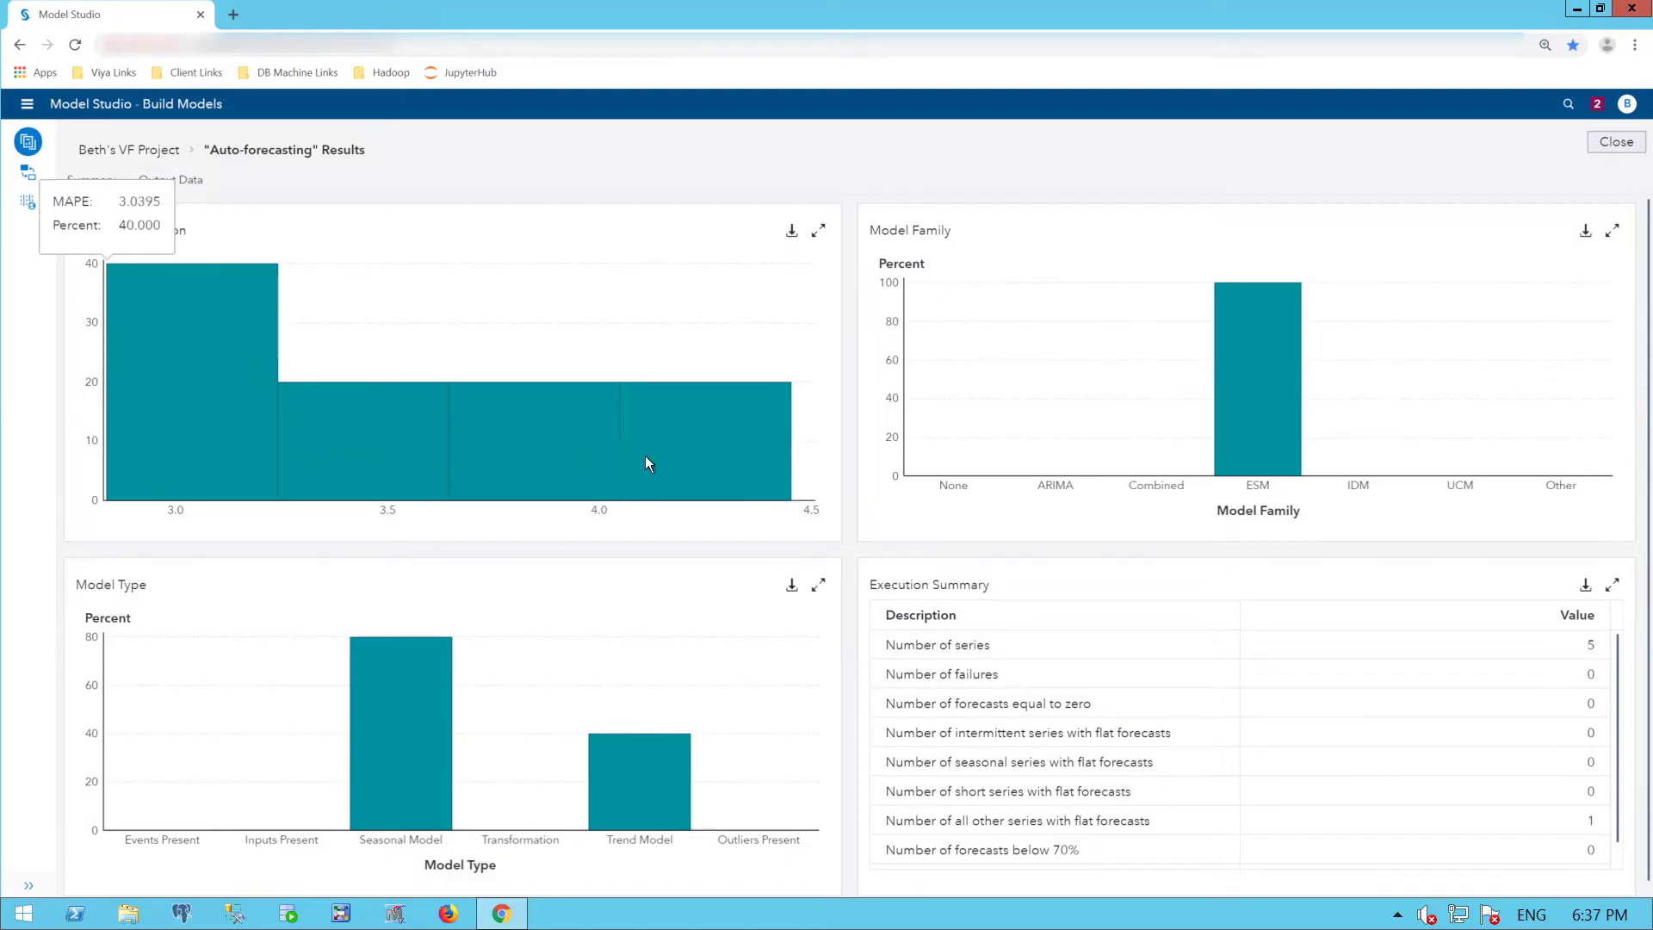
{"action": "mouse_move", "coordinate": [750, 477]}
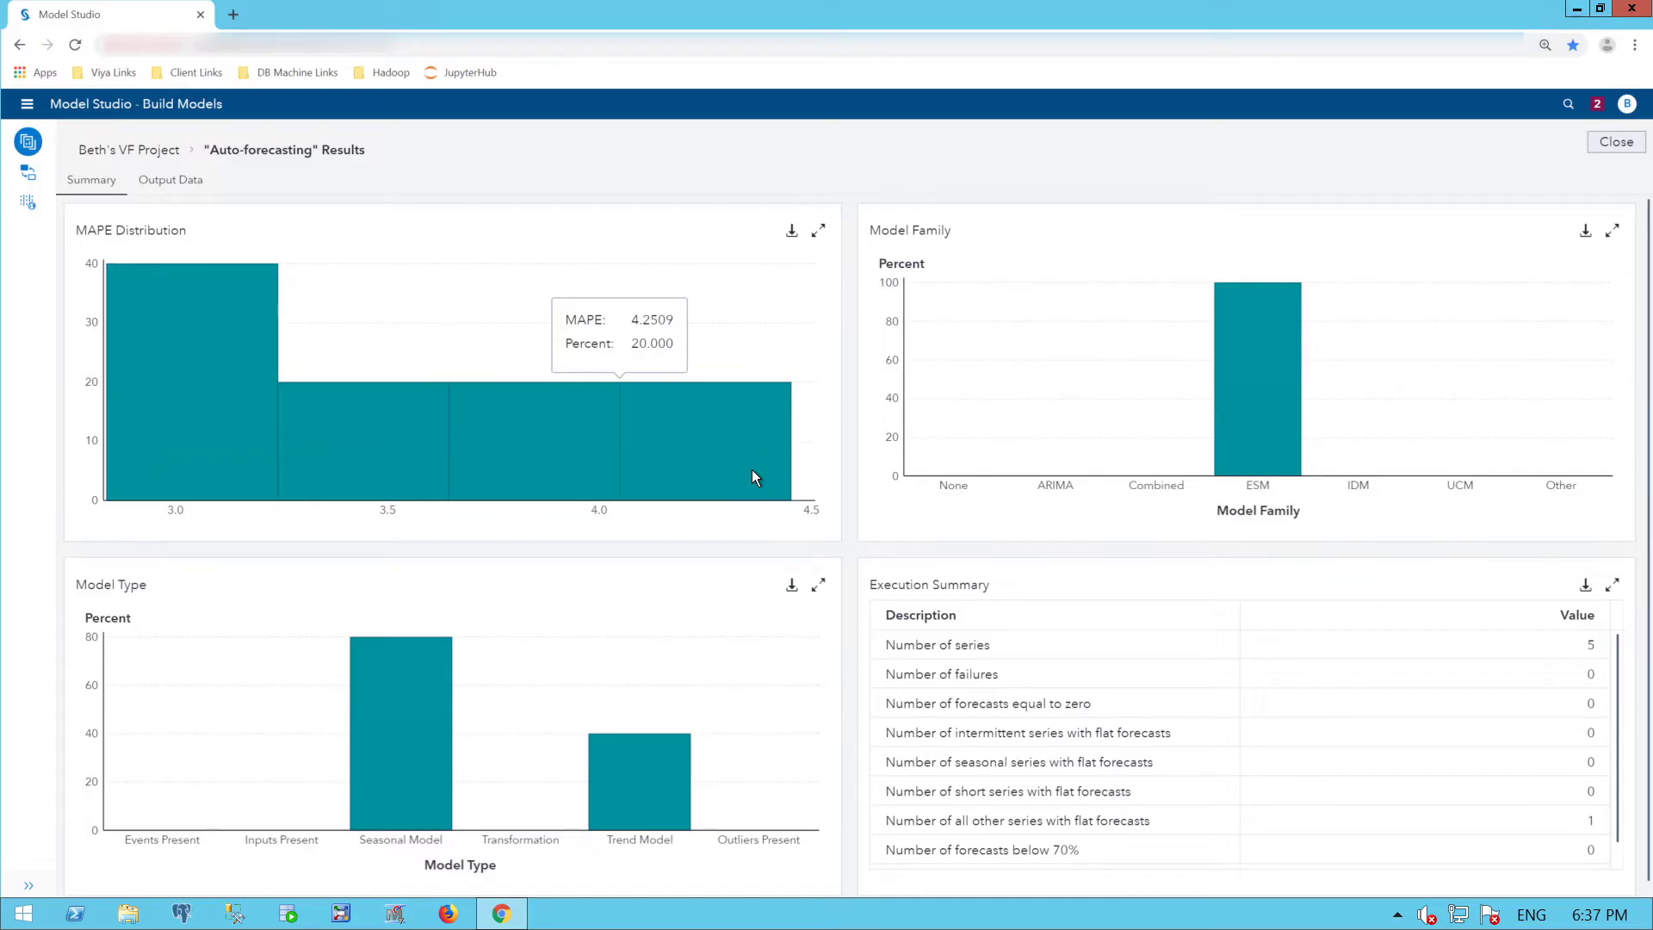
{"action": "mouse_move", "coordinate": [203, 413]}
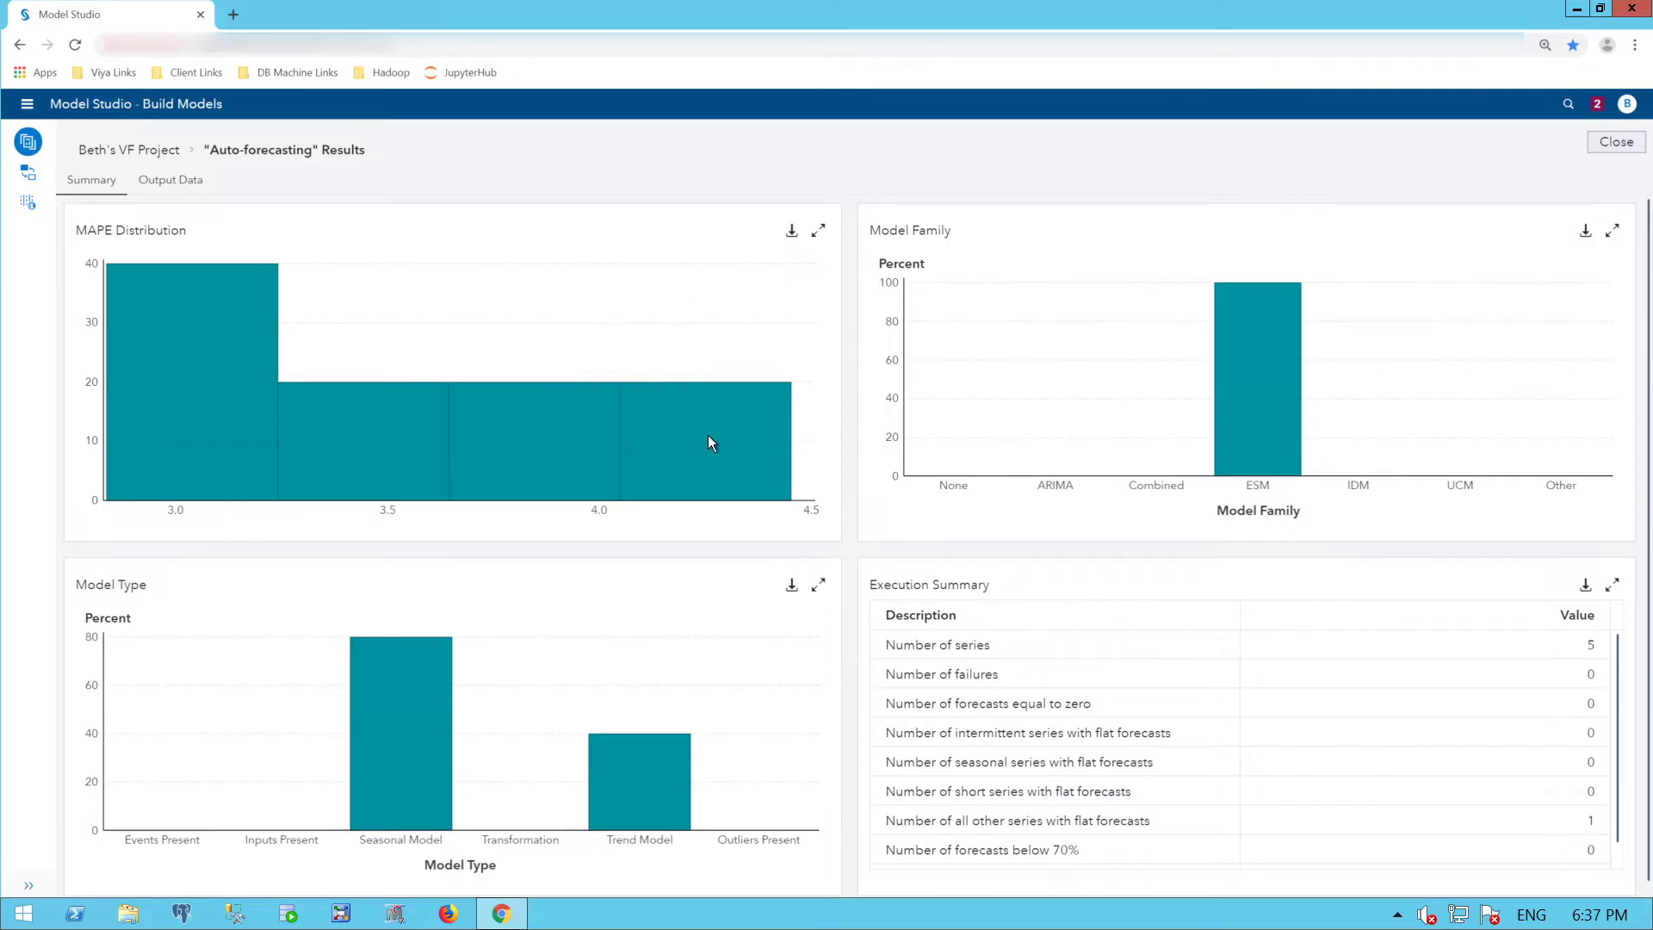
{"action": "mouse_move", "coordinate": [1245, 423]}
{"action": "mouse_move", "coordinate": [402, 769]}
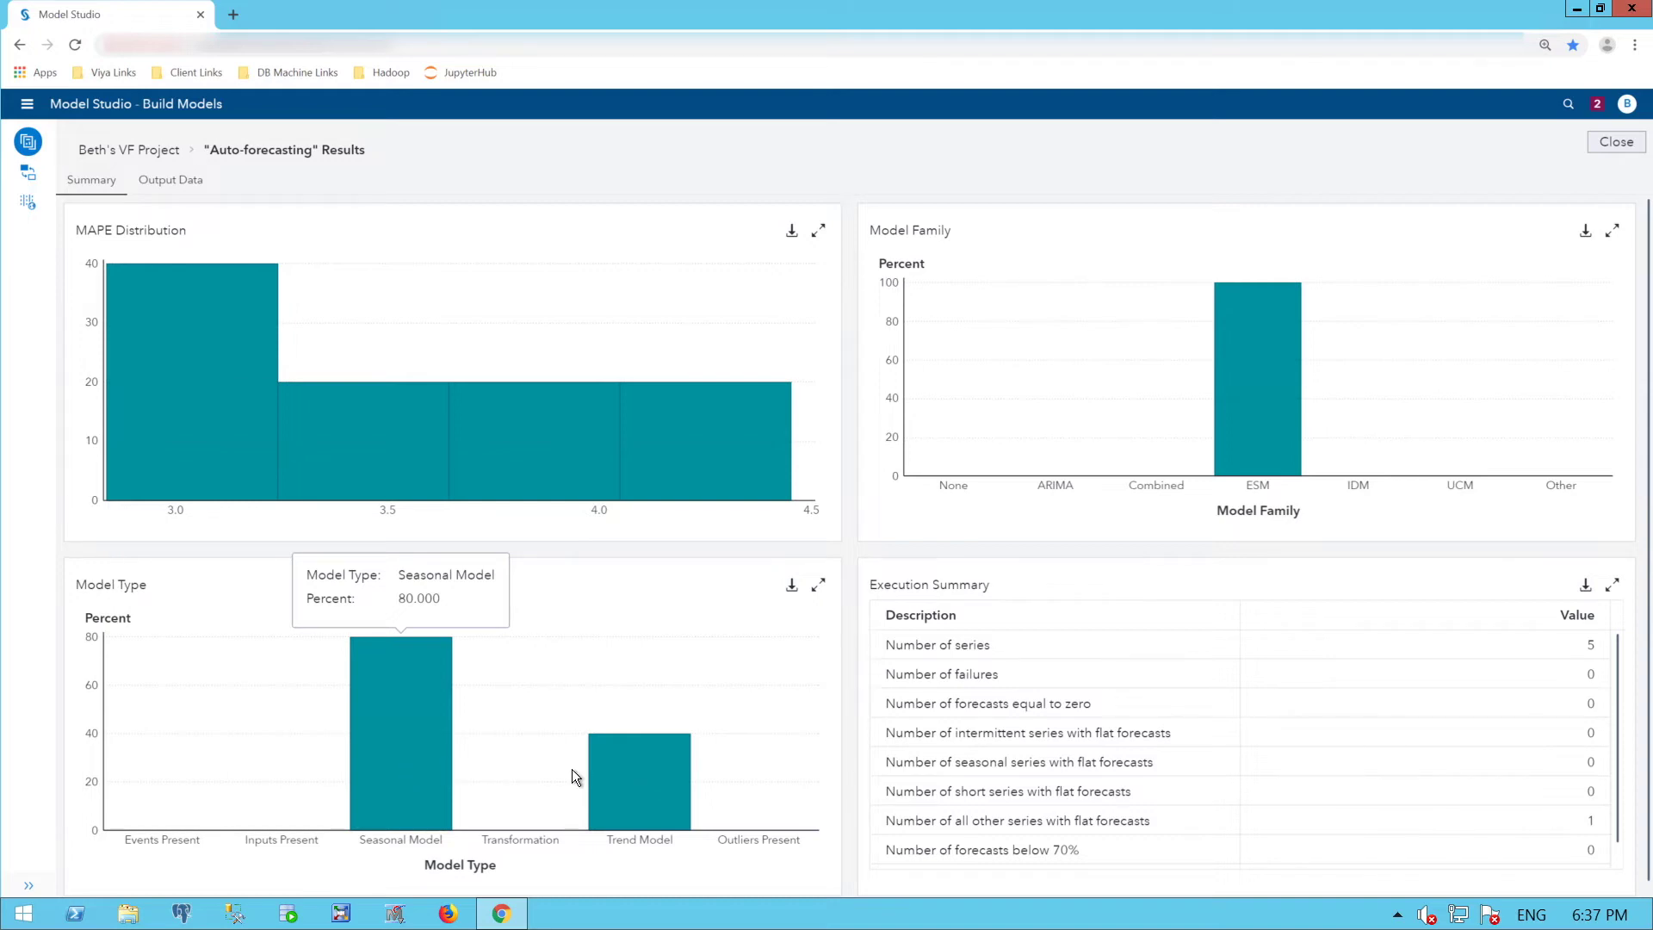
{"action": "mouse_move", "coordinate": [630, 780]}
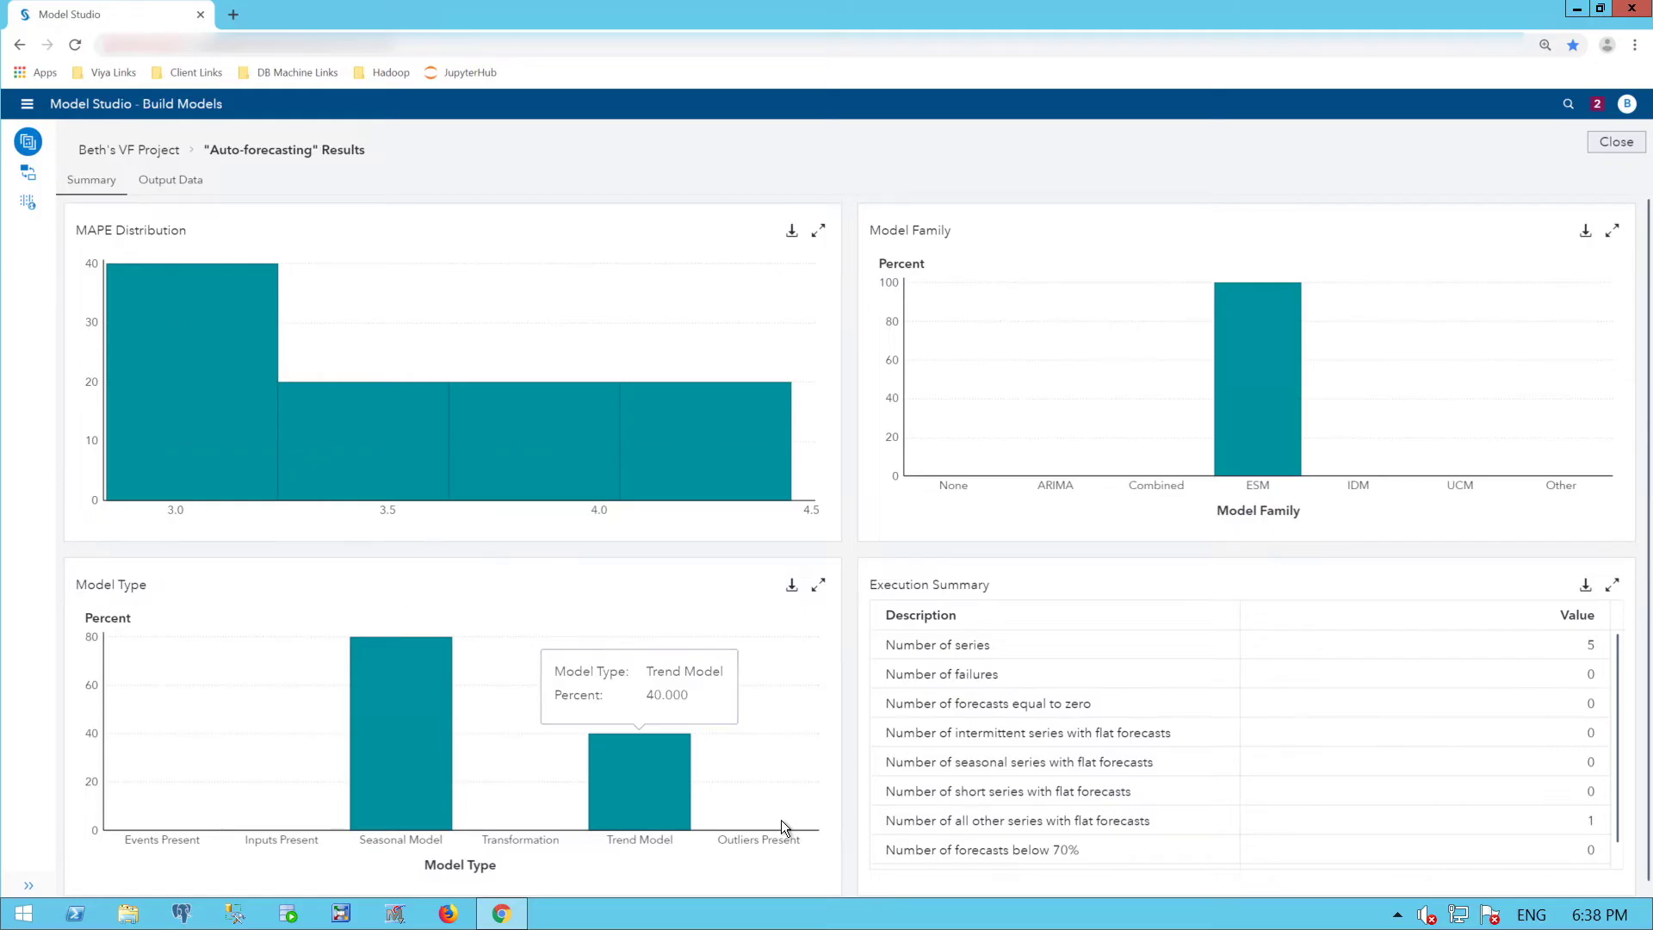
Check Model Comparison results confirming Auto-forecasting as champion, then show Auto-forecasting's properties.
{"action": "left_click", "coordinate": [1594, 140]}
{"action": "right_click", "coordinate": [844, 625]}
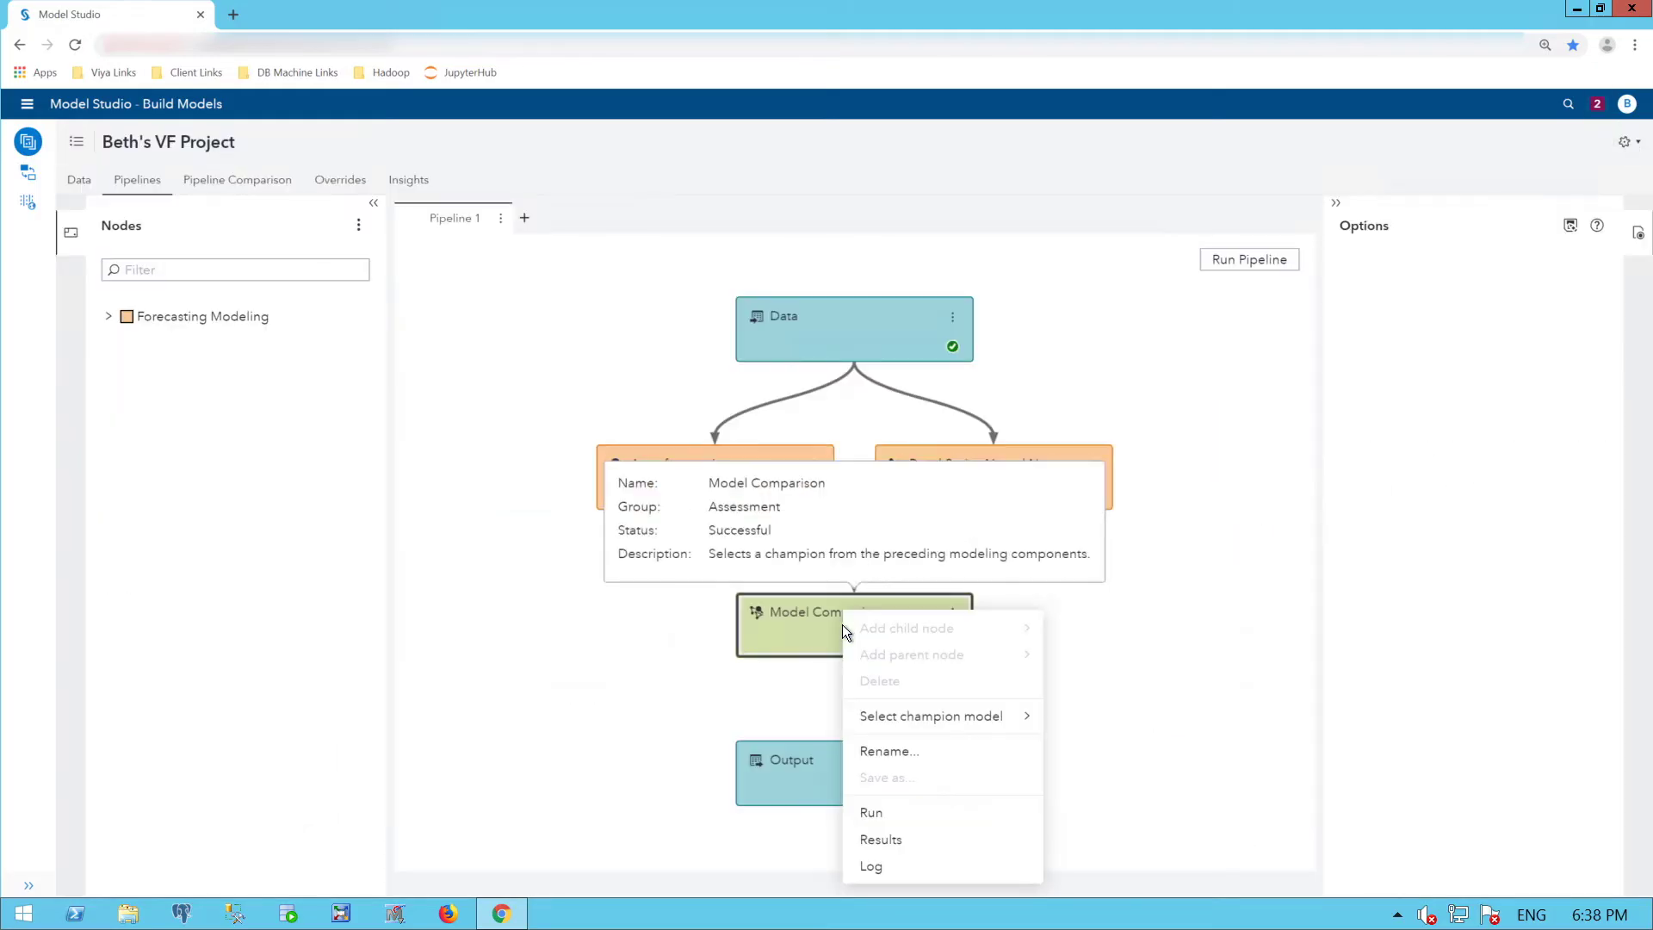
{"action": "left_click", "coordinate": [883, 843]}
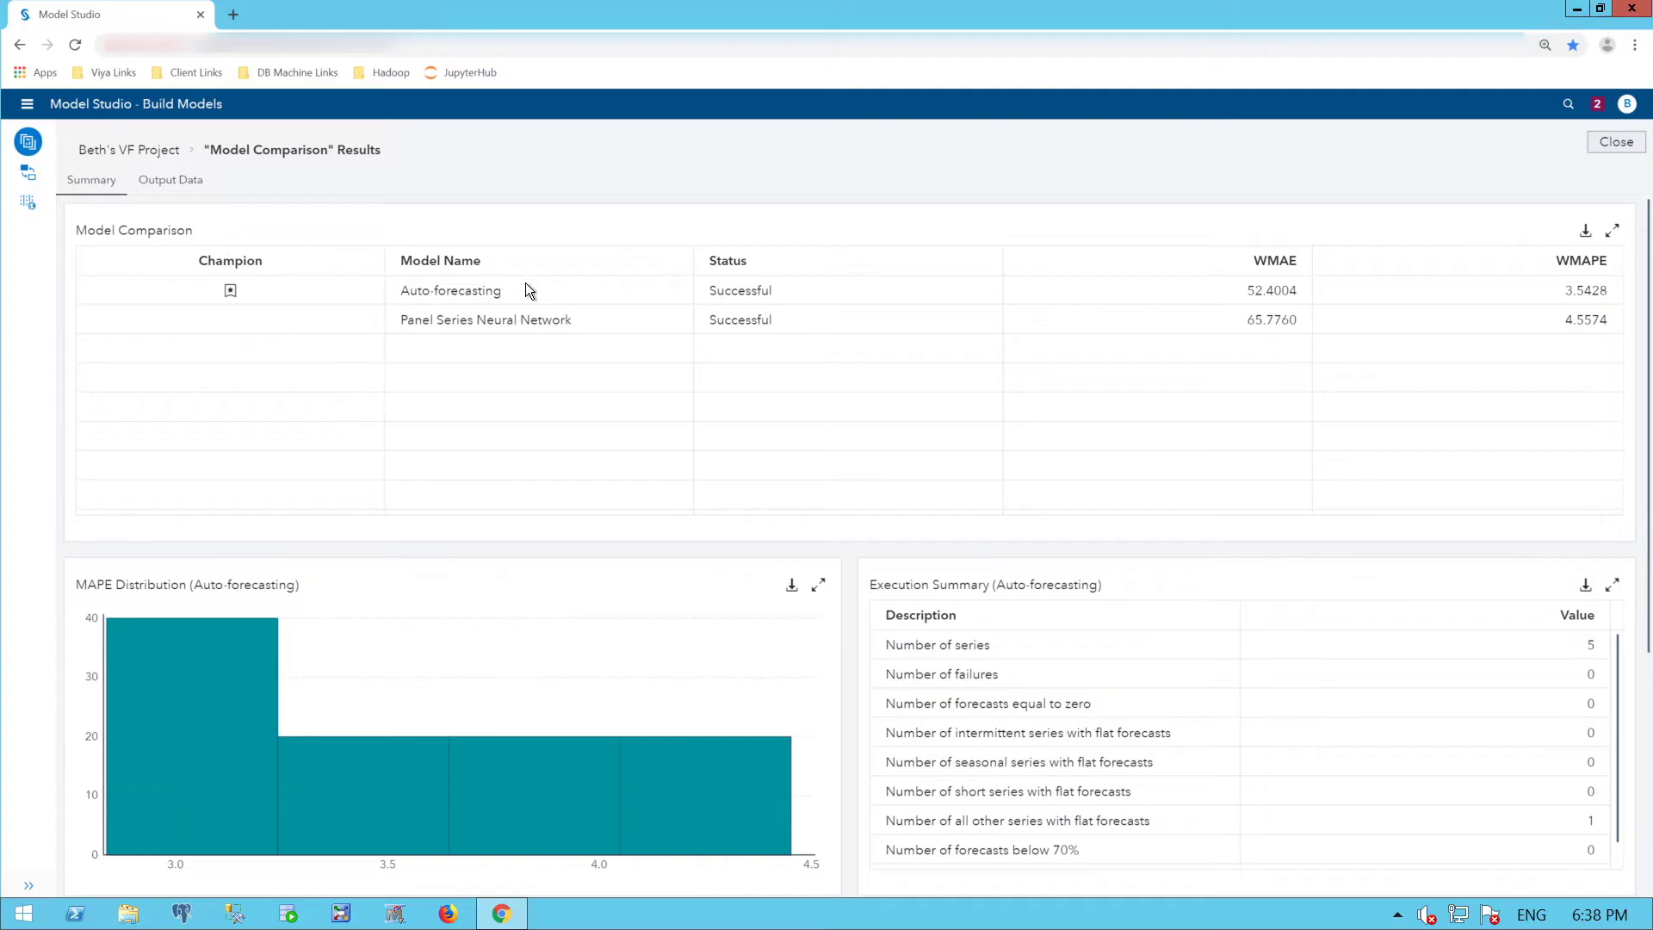
{"action": "key", "text": "Escape"}
{"action": "left_click", "coordinate": [684, 488]}
{"action": "left_click", "coordinate": [1348, 409]}
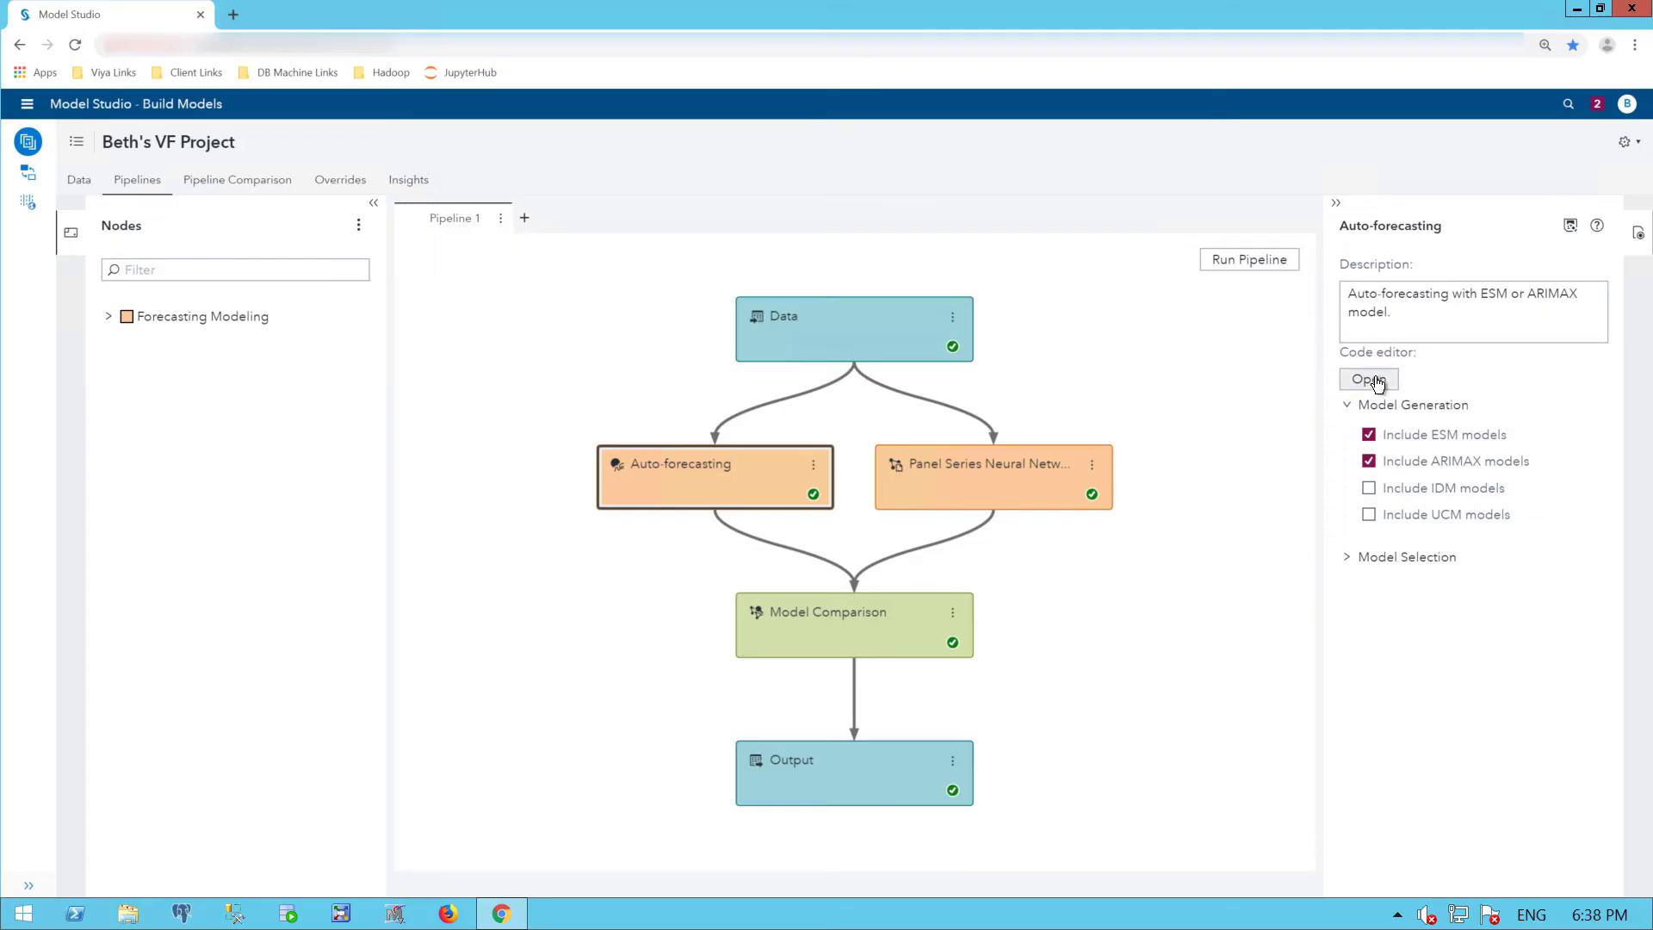
Open the Auto-forecasting node's SAS code and review the Automatic Time Series Model package note.
{"action": "left_click", "coordinate": [1369, 380]}
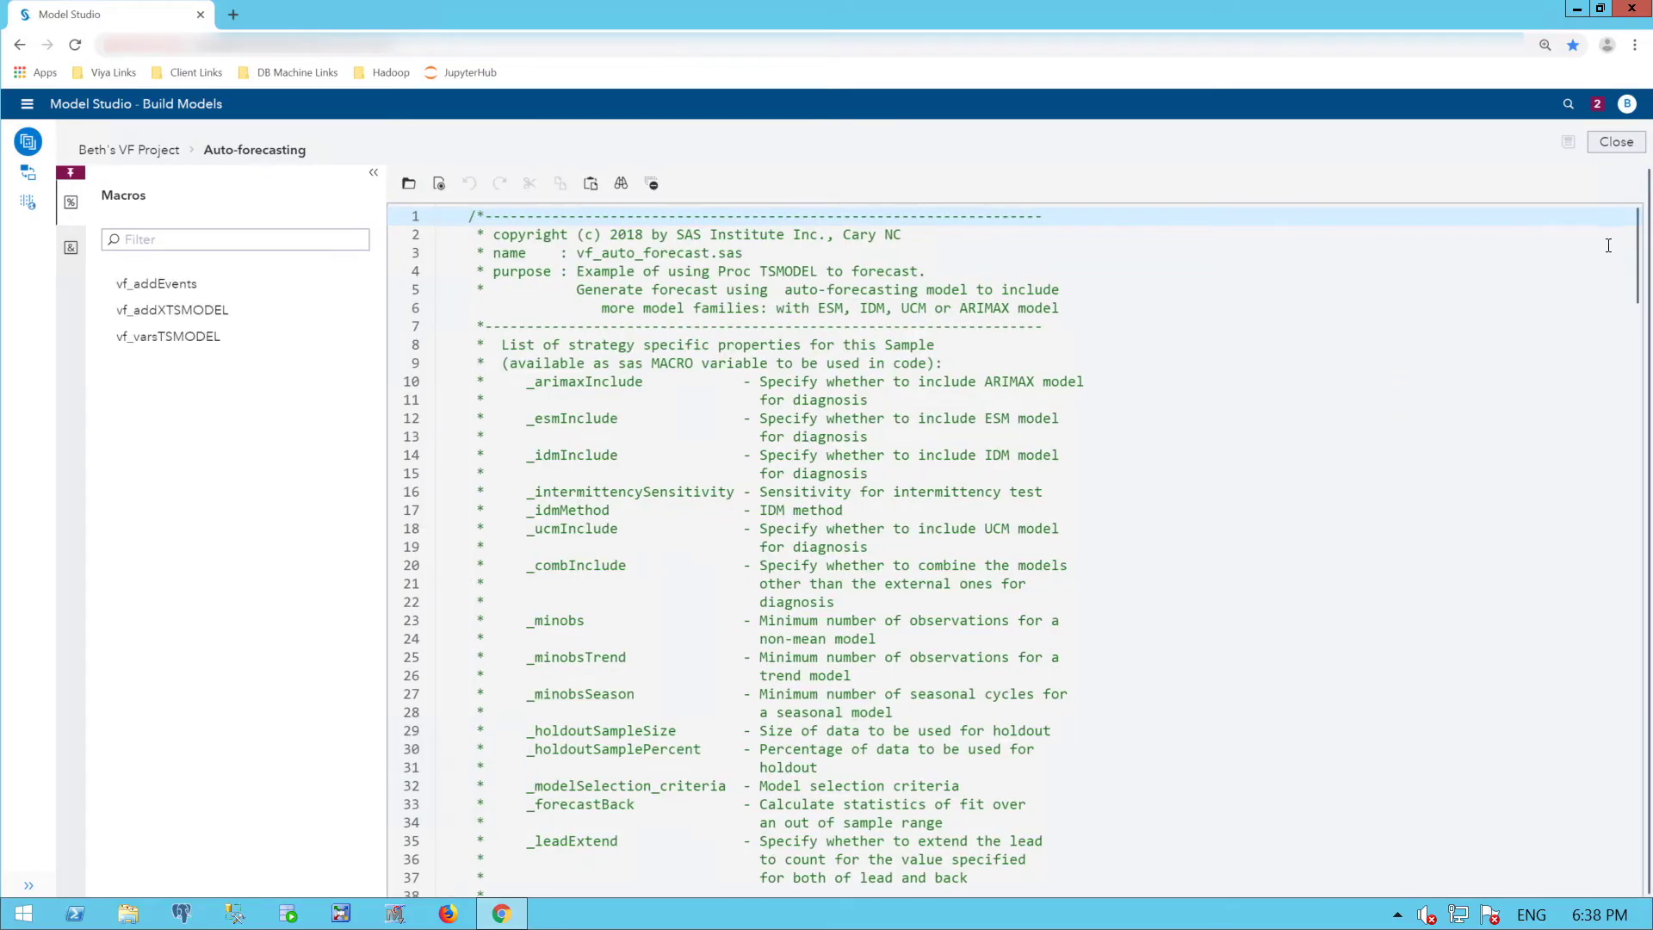
{"action": "left_click_drag", "start_coordinate": [1642, 284], "coordinate": [1645, 468]}
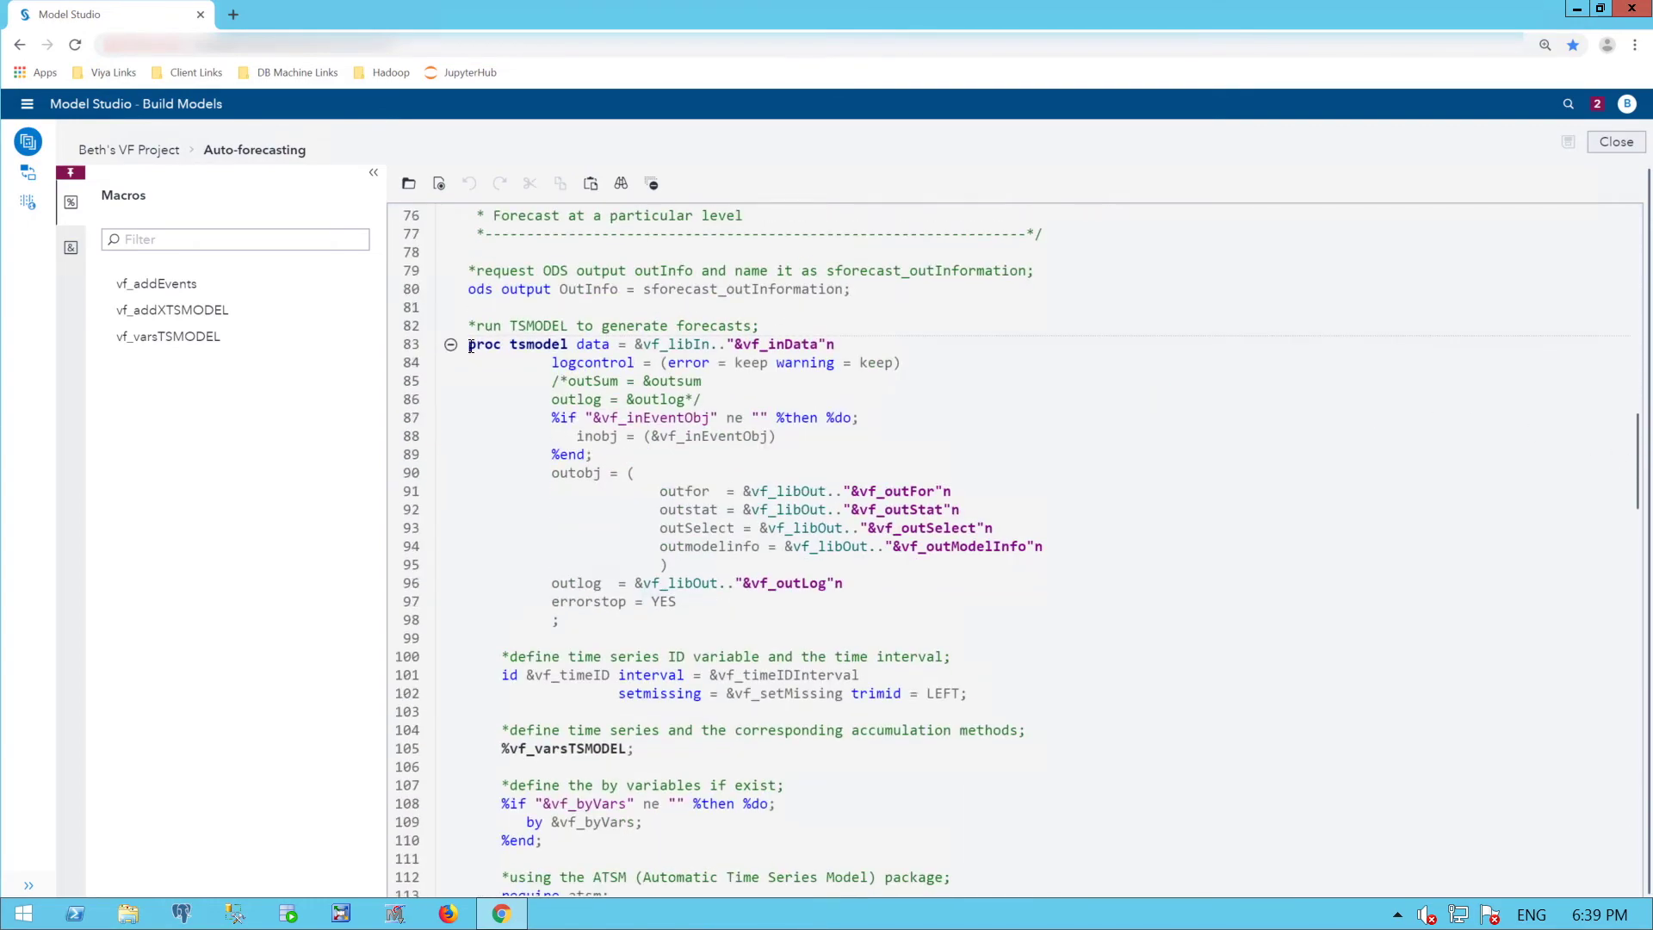
{"action": "left_click_drag", "start_coordinate": [468, 343], "coordinate": [566, 341]}
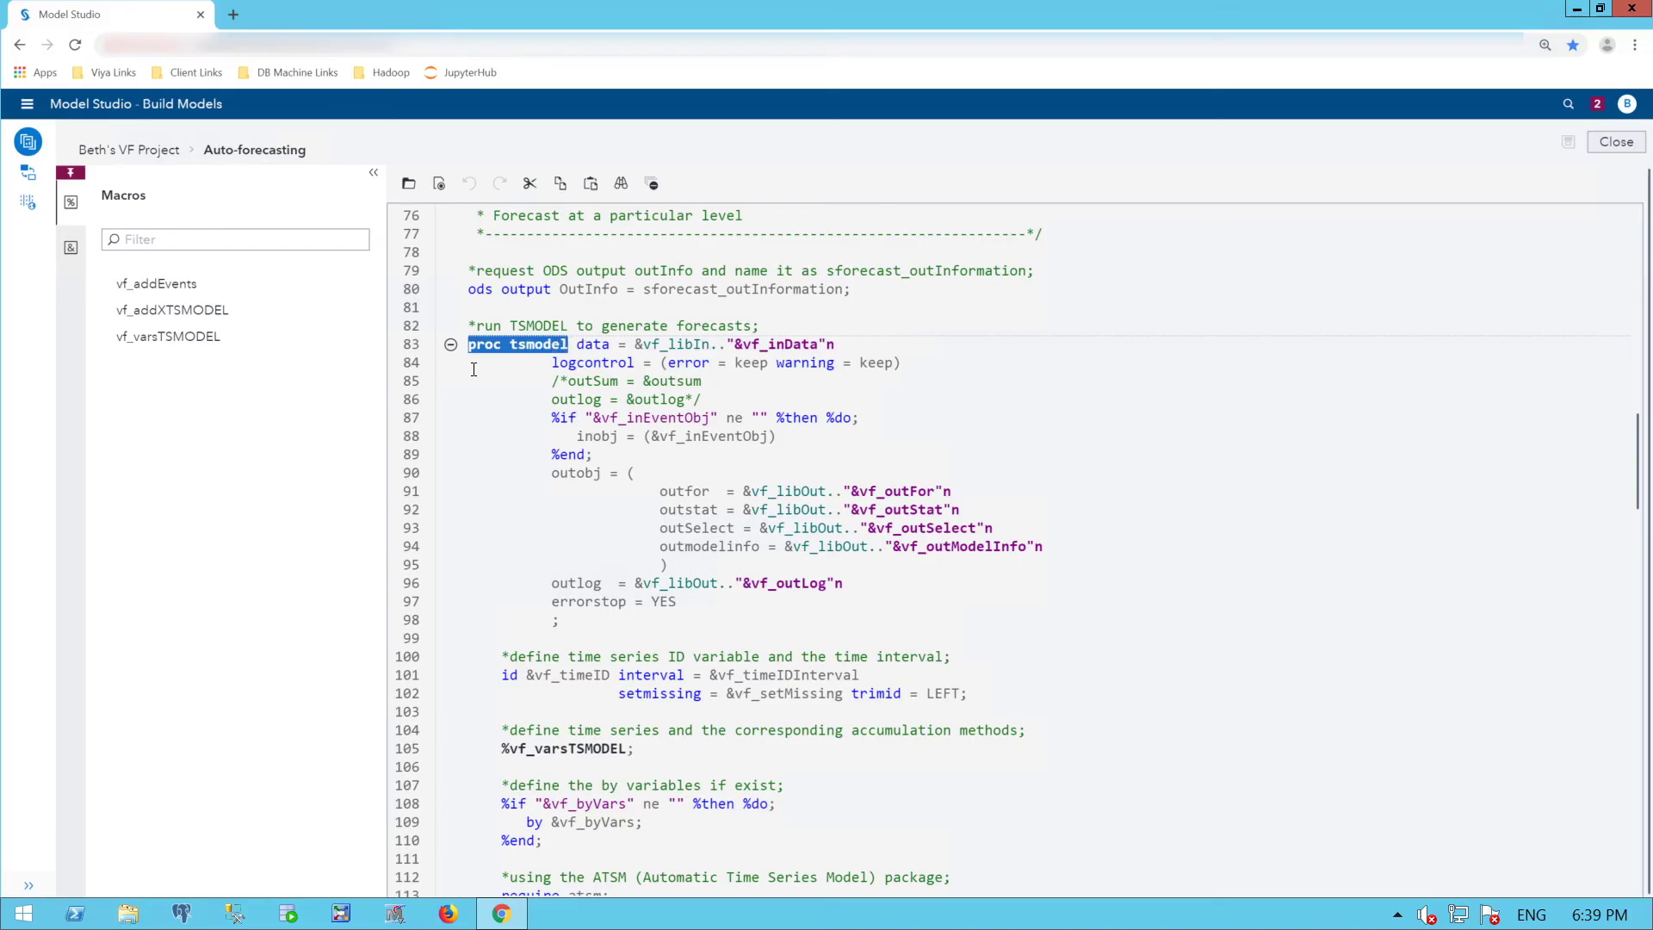
{"action": "left_click_drag", "start_coordinate": [1643, 473], "coordinate": [1641, 501]}
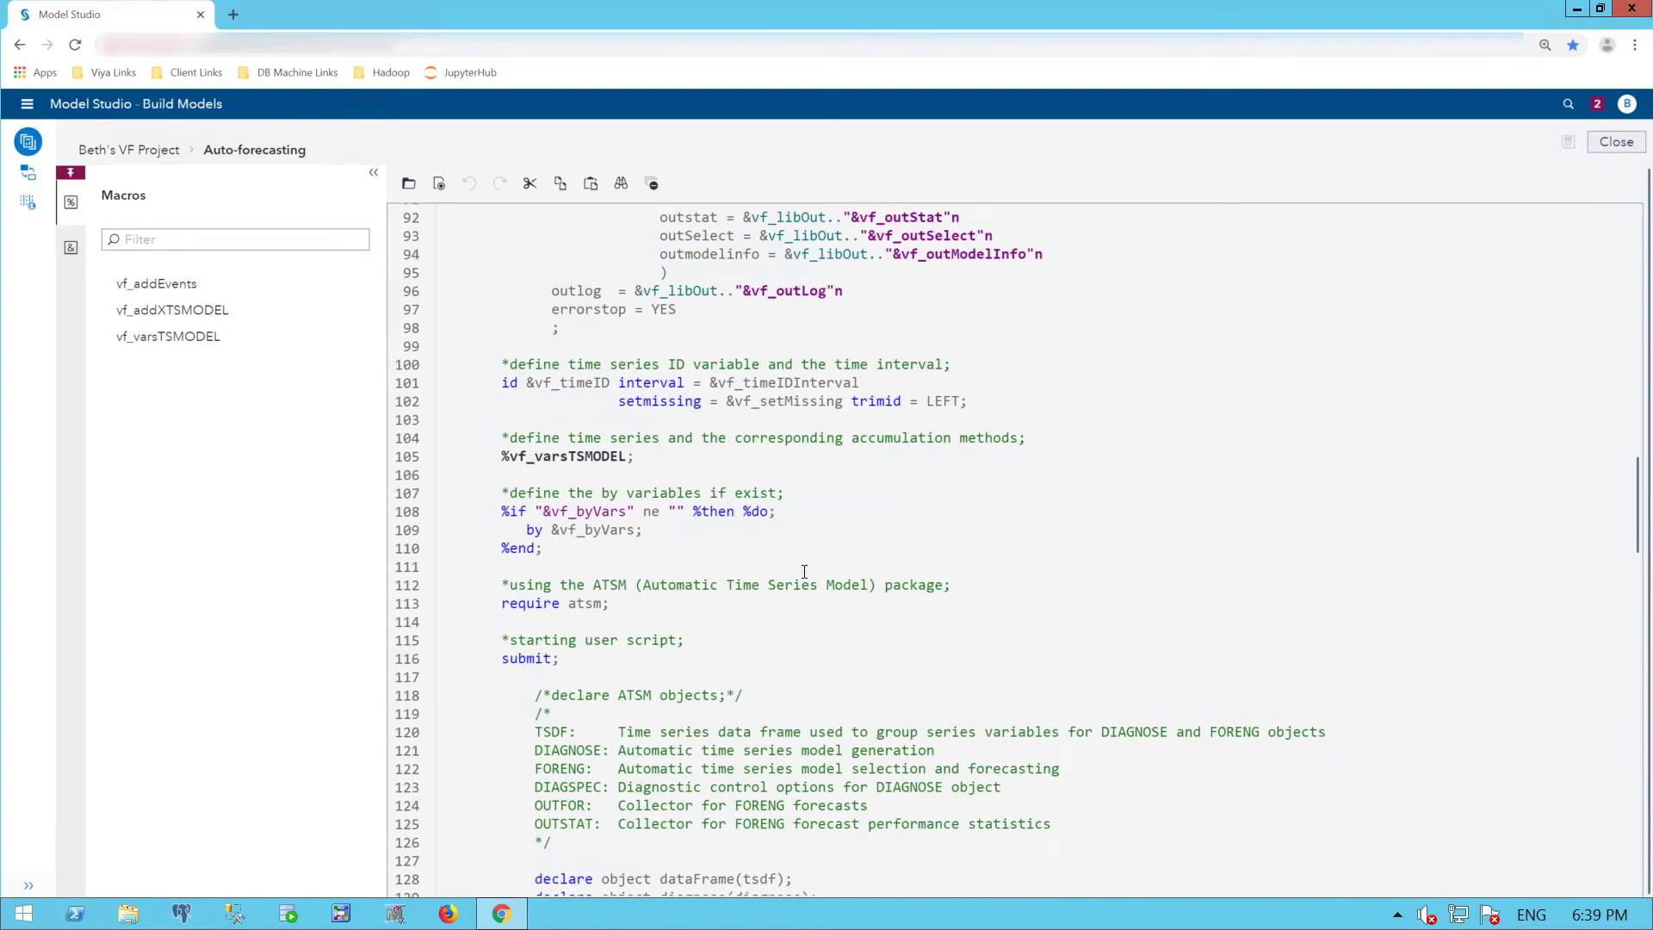
{"action": "left_click_drag", "start_coordinate": [503, 604], "coordinate": [877, 585]}
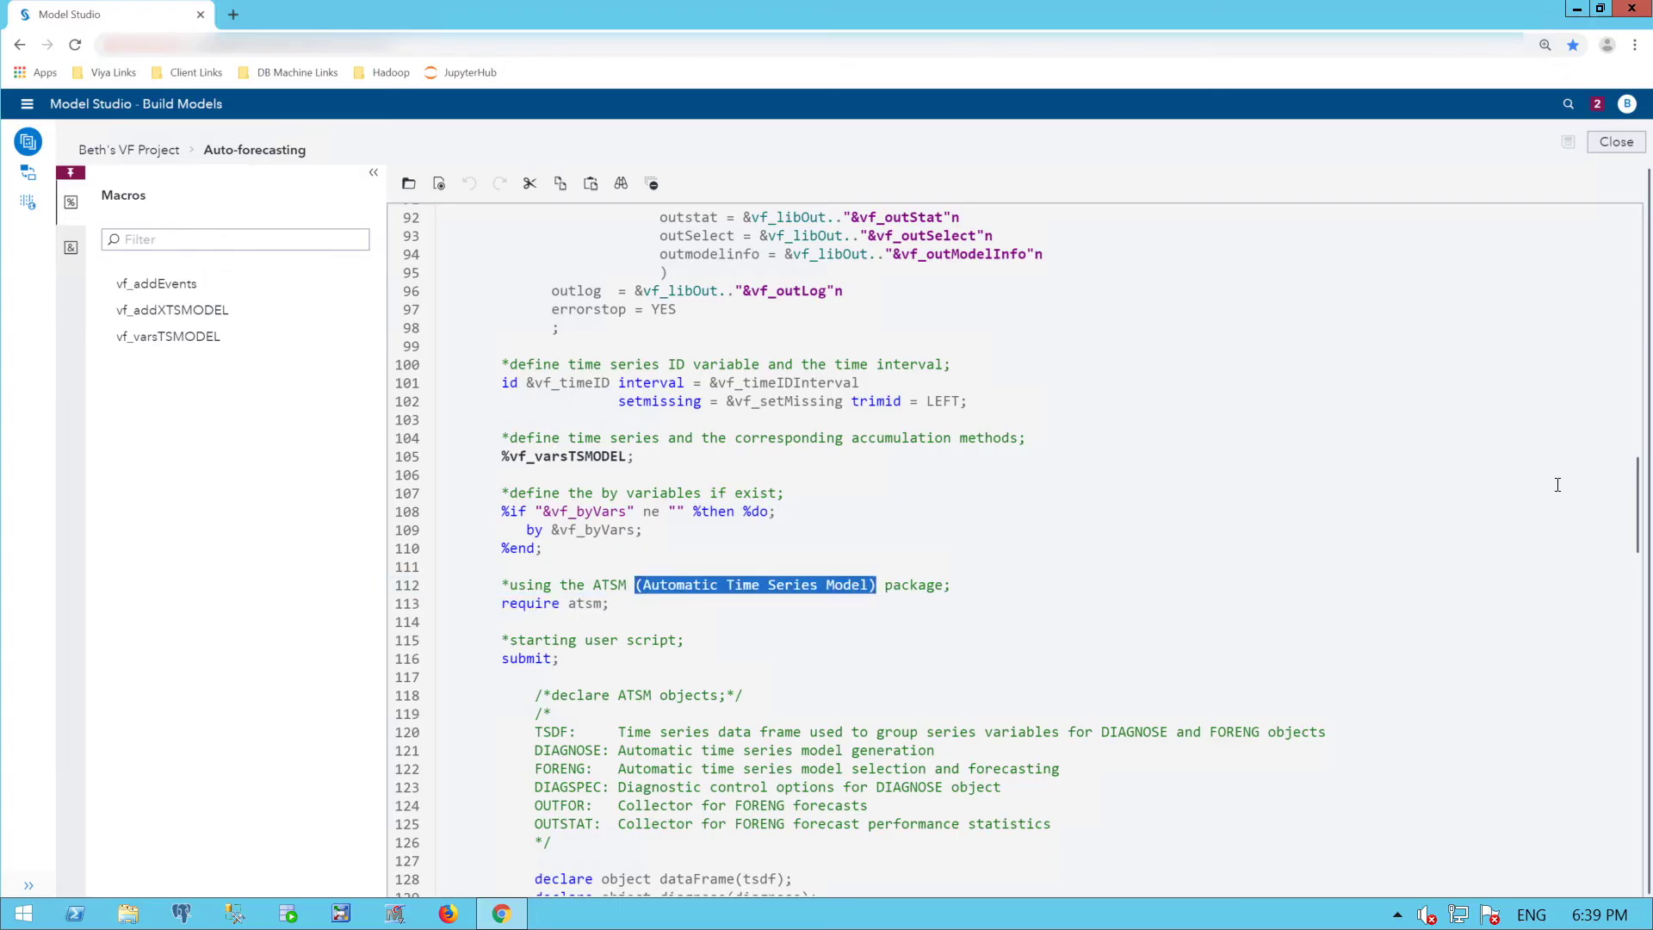
{"action": "left_click_drag", "start_coordinate": [1640, 508], "coordinate": [1640, 532]}
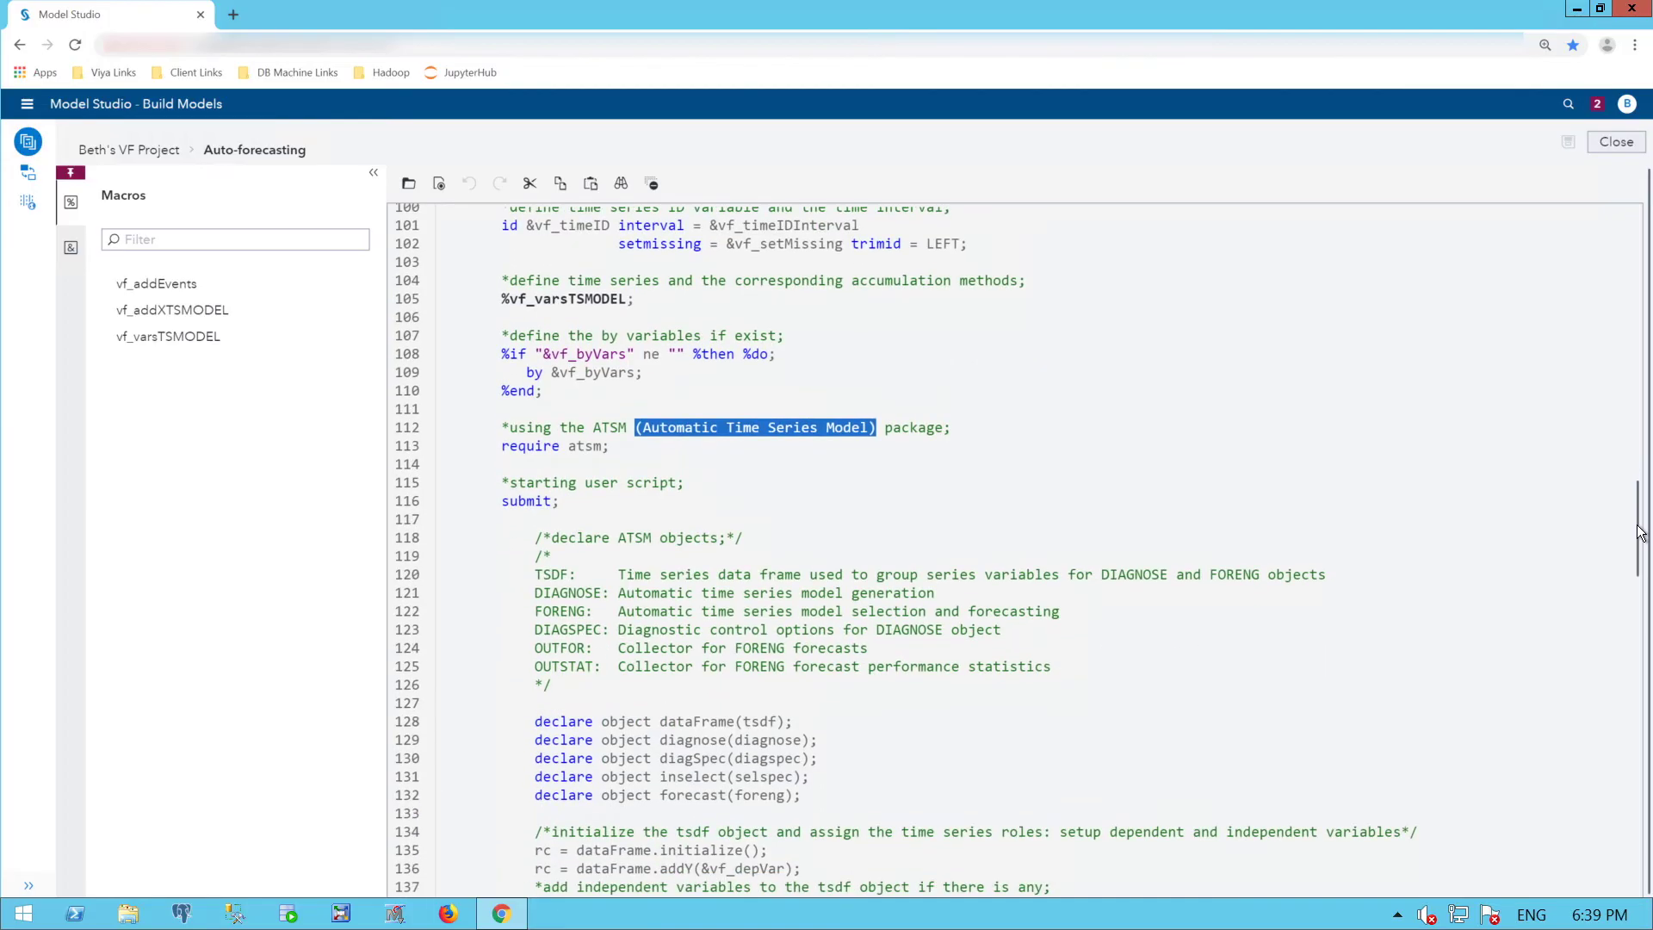
Review the endsubmit and outobj code, then compare pipelines (Pipeline 1 champion, WMAE 52.400).
{"action": "scroll", "coordinate": [872, 388], "scroll_direction": "down", "scroll_amount": 1}
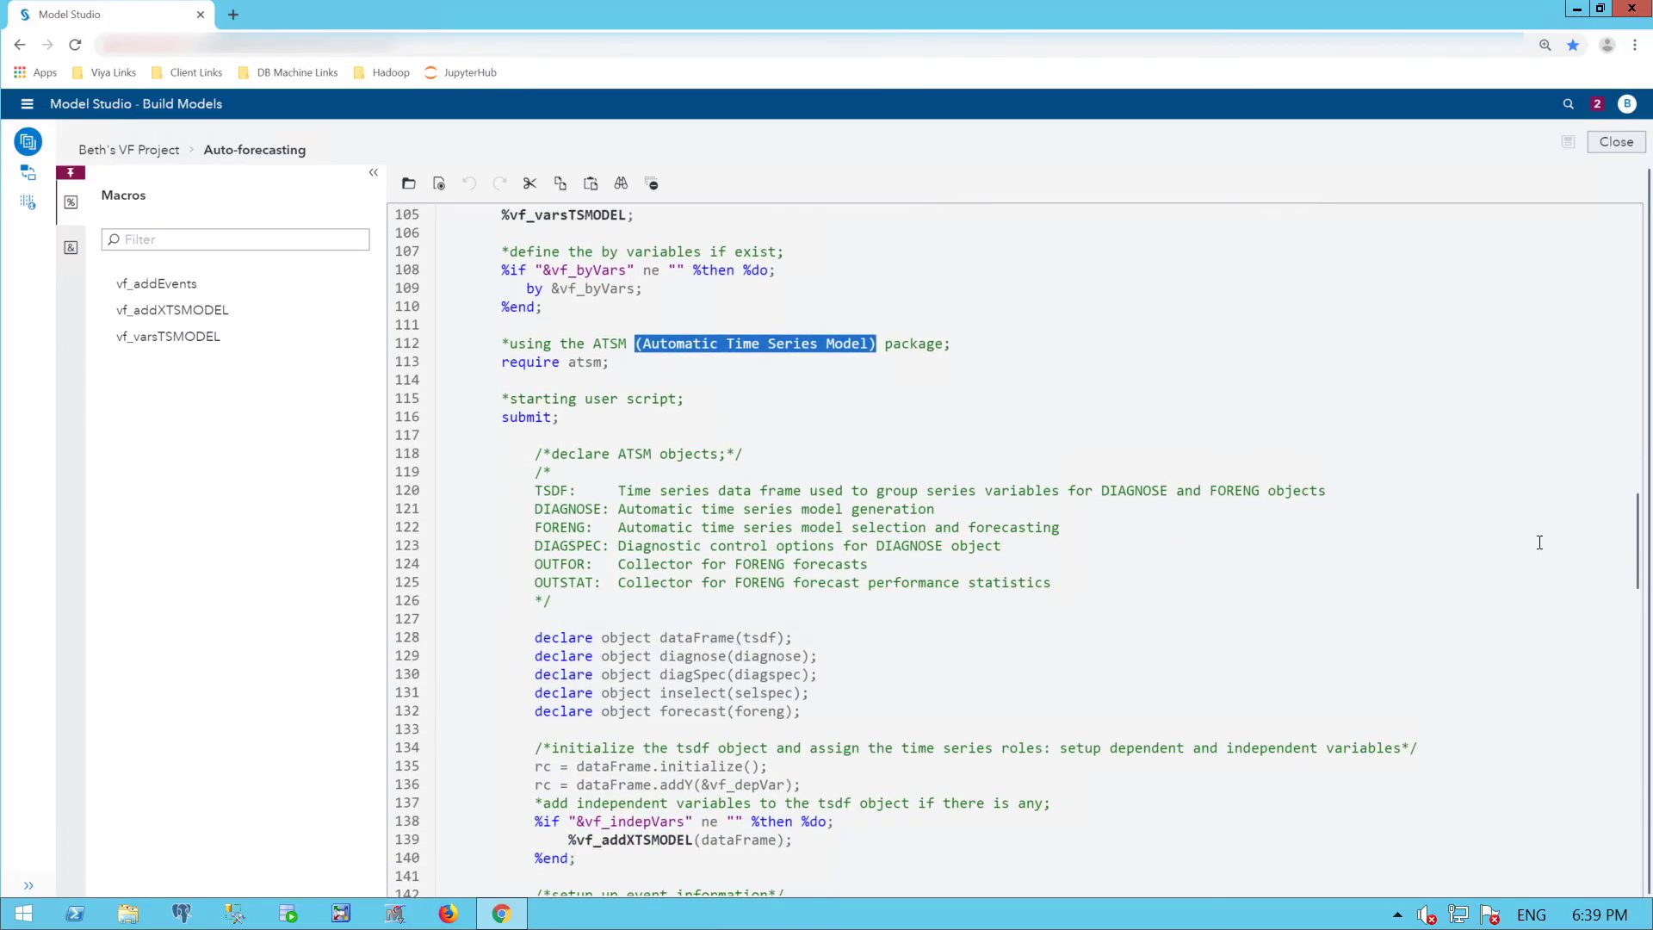
{"action": "left_click_drag", "start_coordinate": [1640, 540], "coordinate": [1642, 670]}
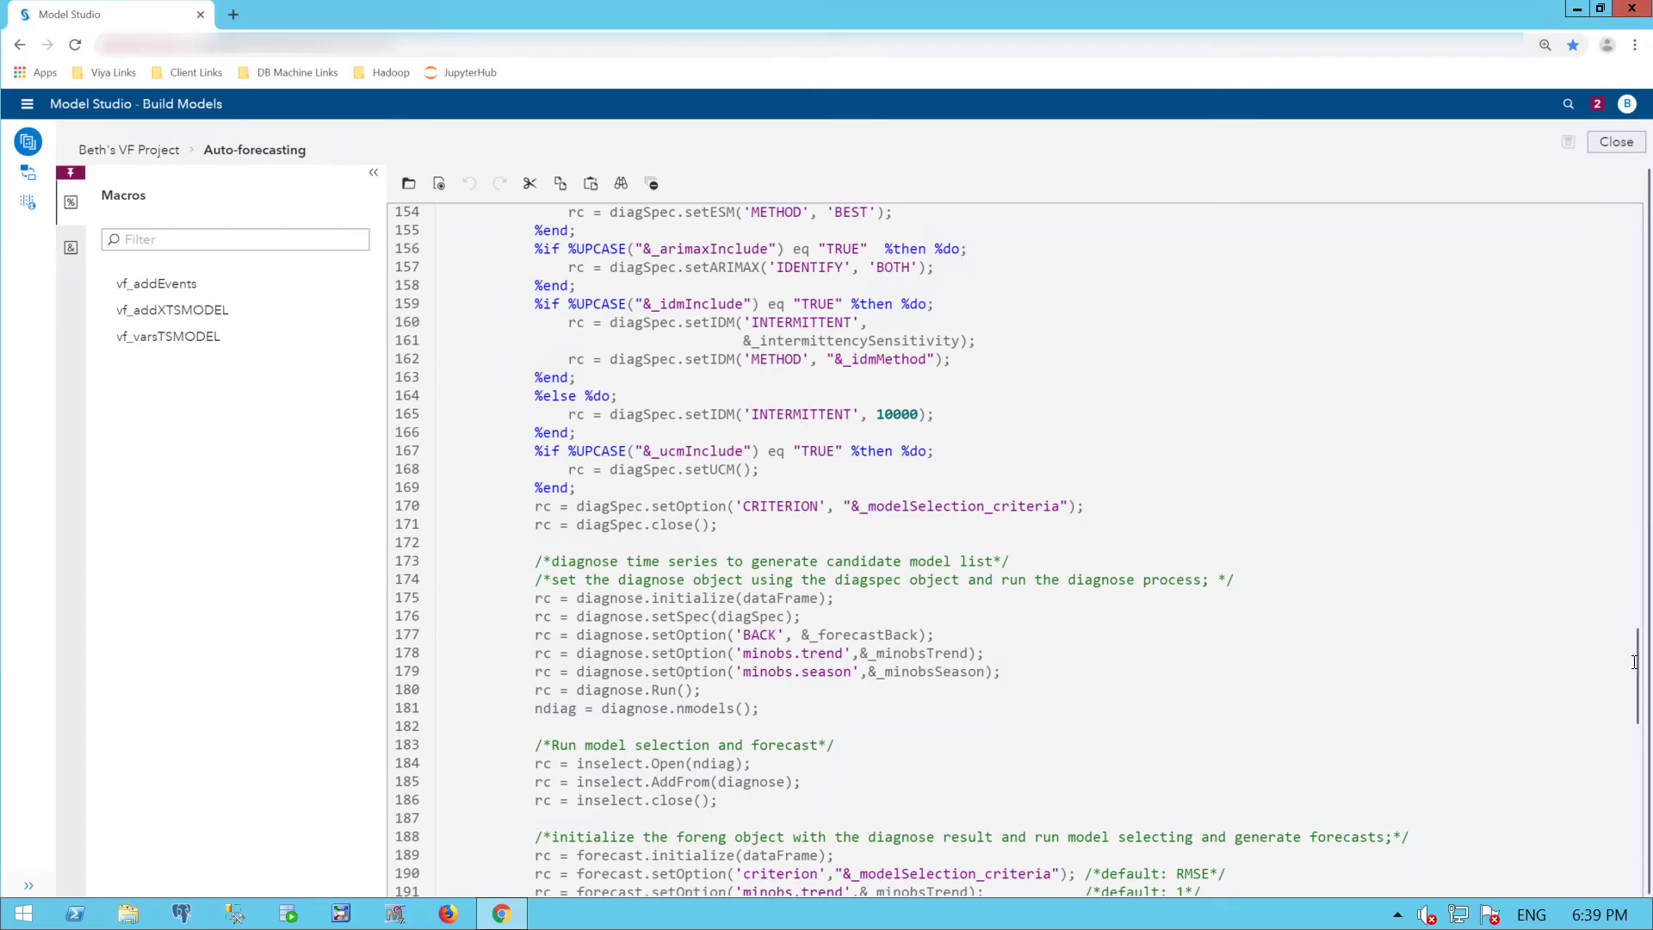
{"action": "left_click_drag", "start_coordinate": [1642, 676], "coordinate": [896, 809]}
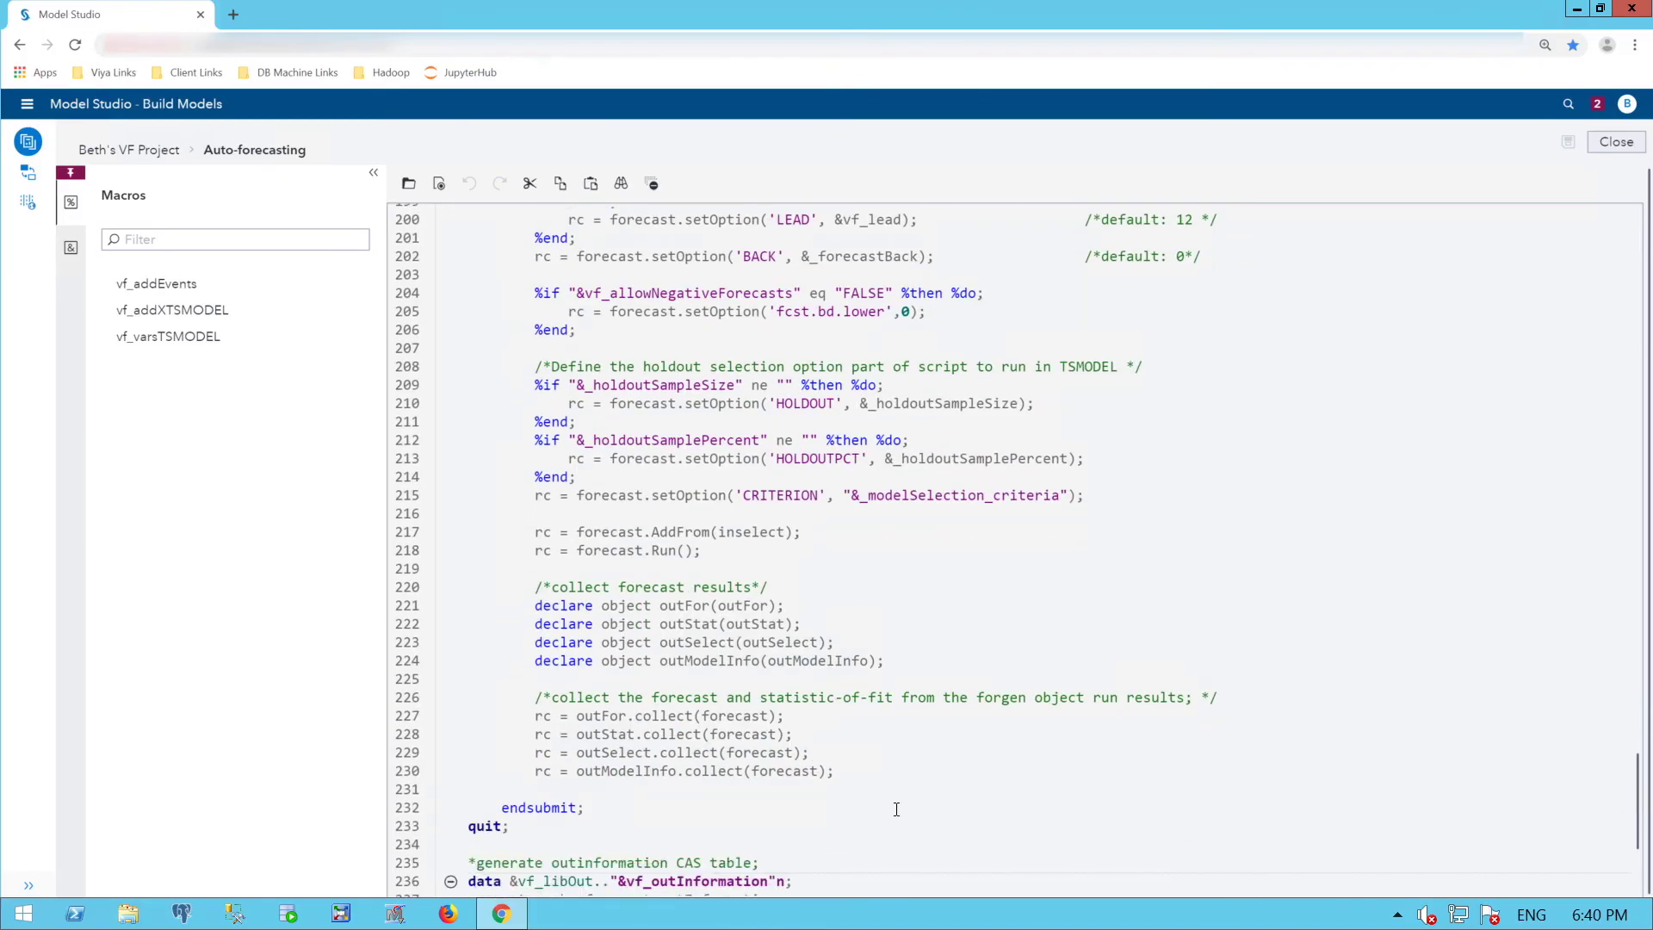
{"action": "left_click_drag", "start_coordinate": [504, 805], "coordinate": [583, 810]}
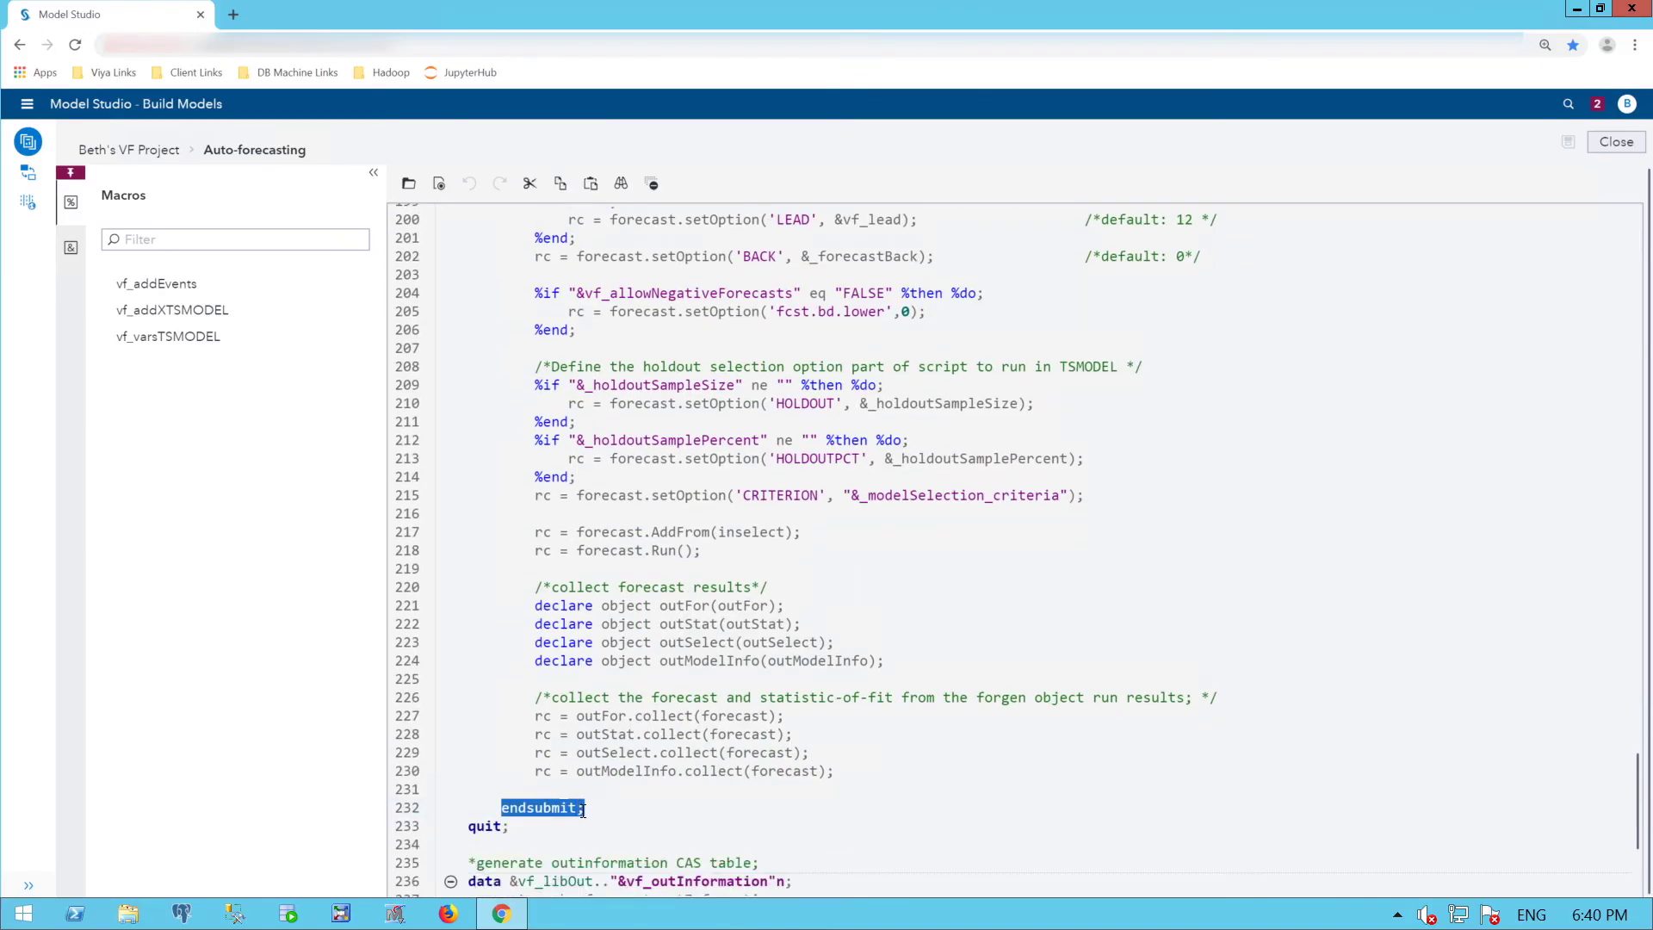
{"action": "left_click_drag", "start_coordinate": [554, 764], "coordinate": [677, 849]}
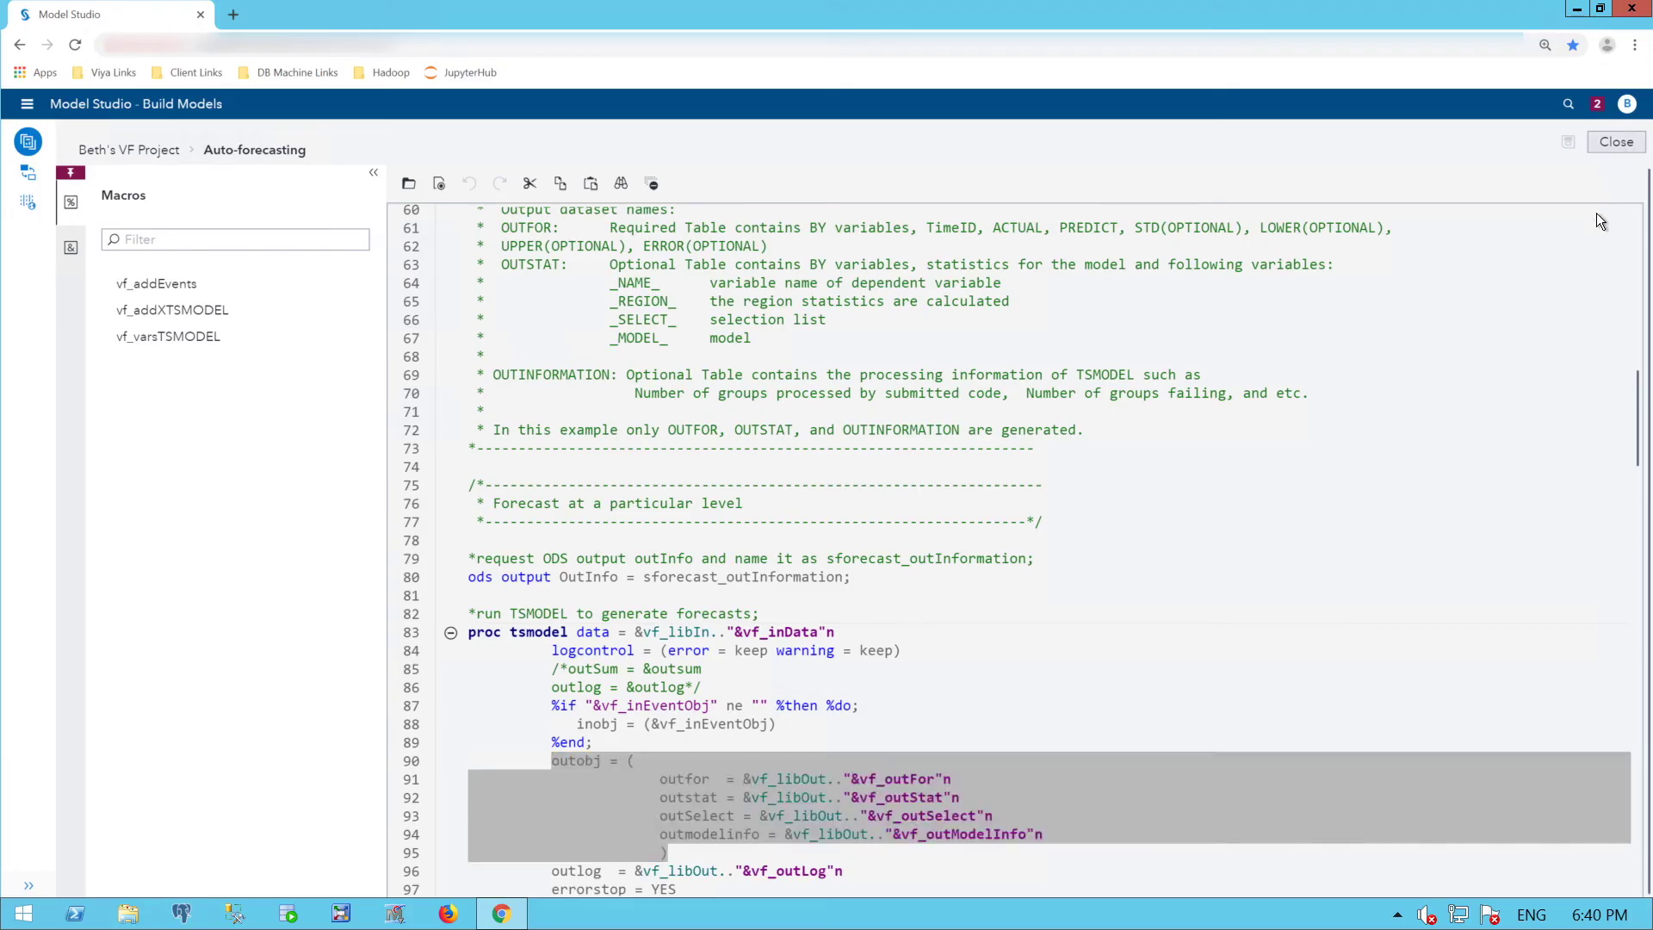
{"action": "left_click", "coordinate": [234, 178]}
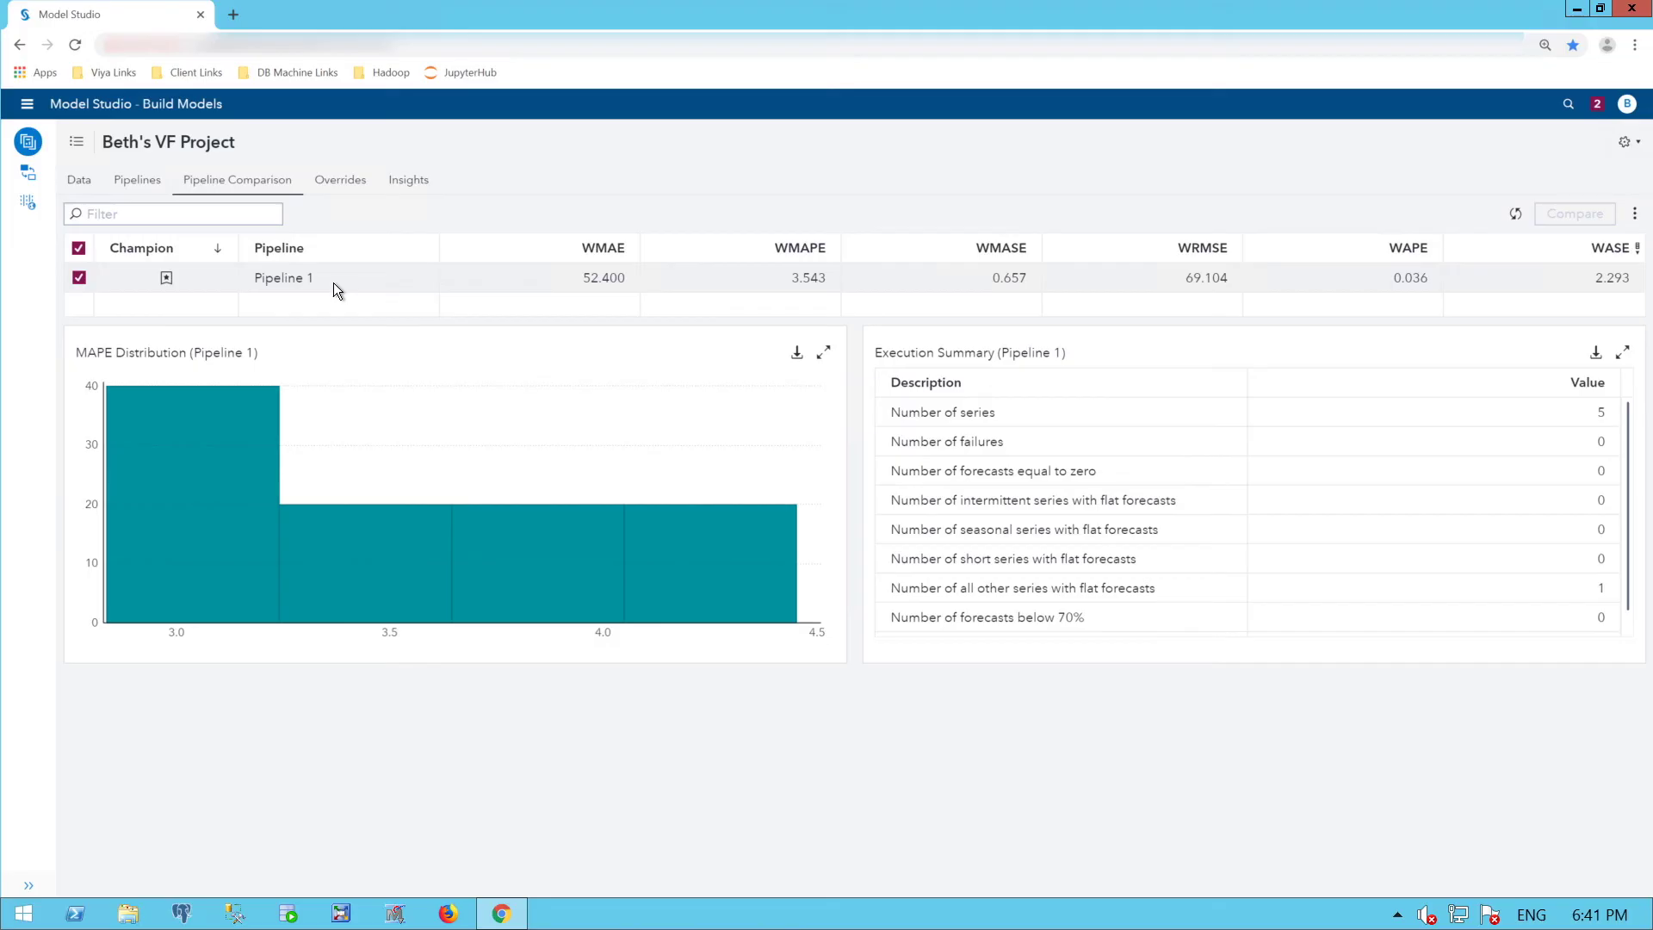
Show the Overrides page with the plot and forecasts for all 5 sale series.
{"action": "left_click", "coordinate": [343, 183]}
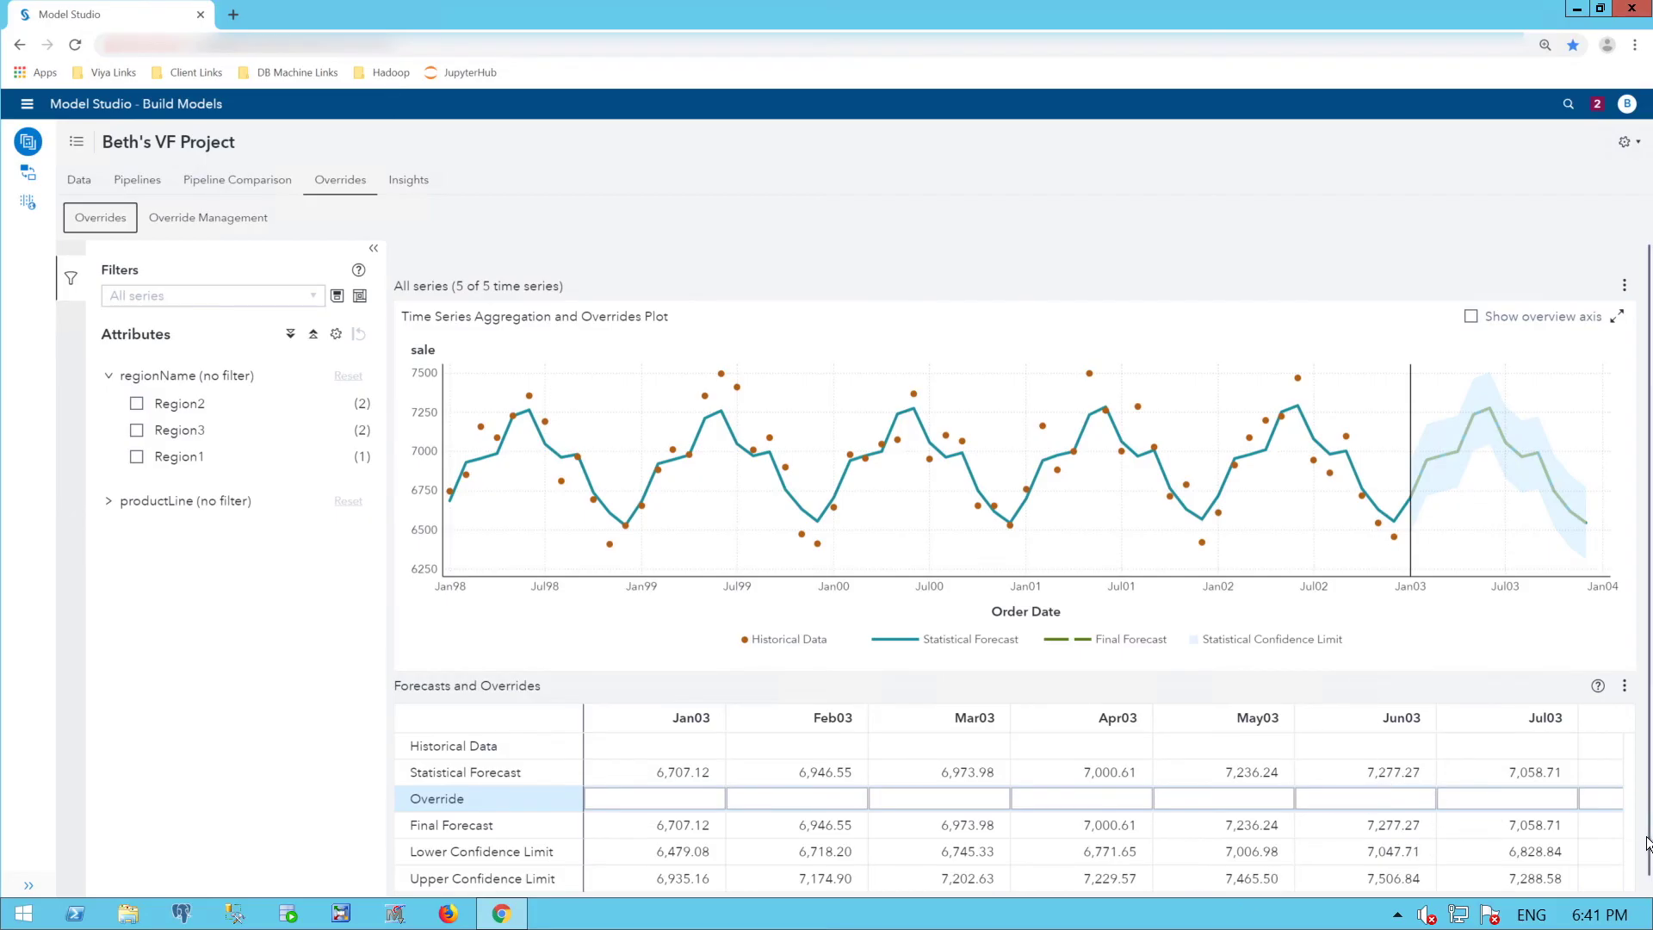
Enter a 7500 override in the Sep03 Override cell and submit all pending overrides.
{"action": "scroll", "coordinate": [1550, 896], "scroll_direction": "down", "scroll_amount": 1}
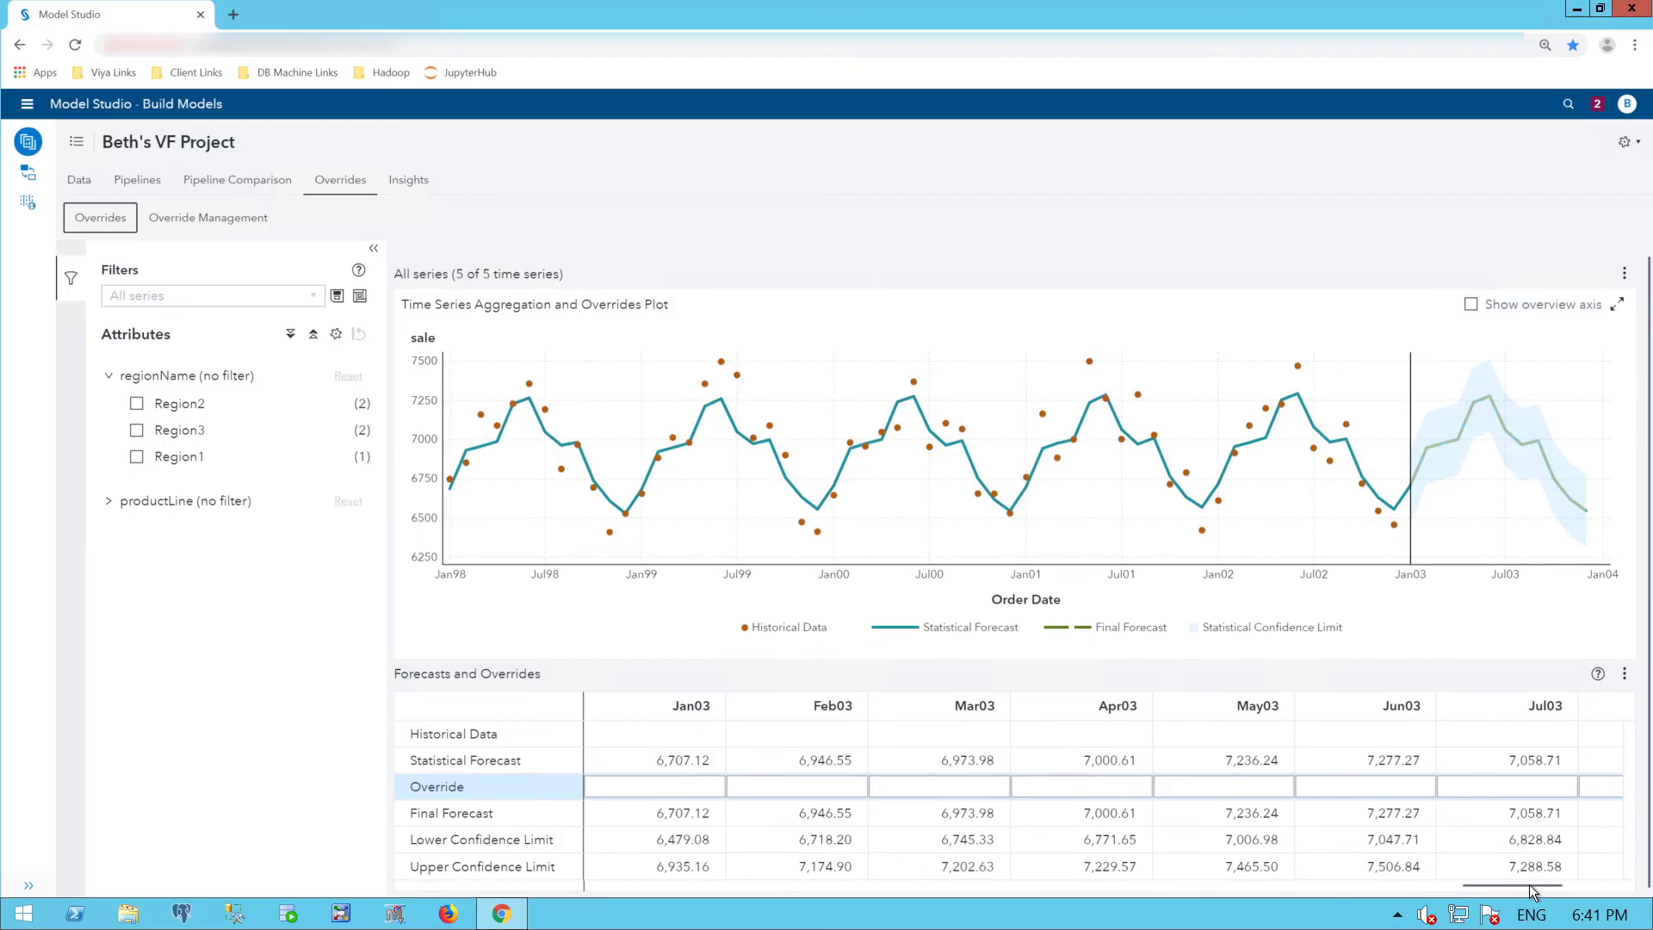
{"action": "left_click", "coordinate": [1627, 889]}
{"action": "left_click", "coordinate": [1627, 888]}
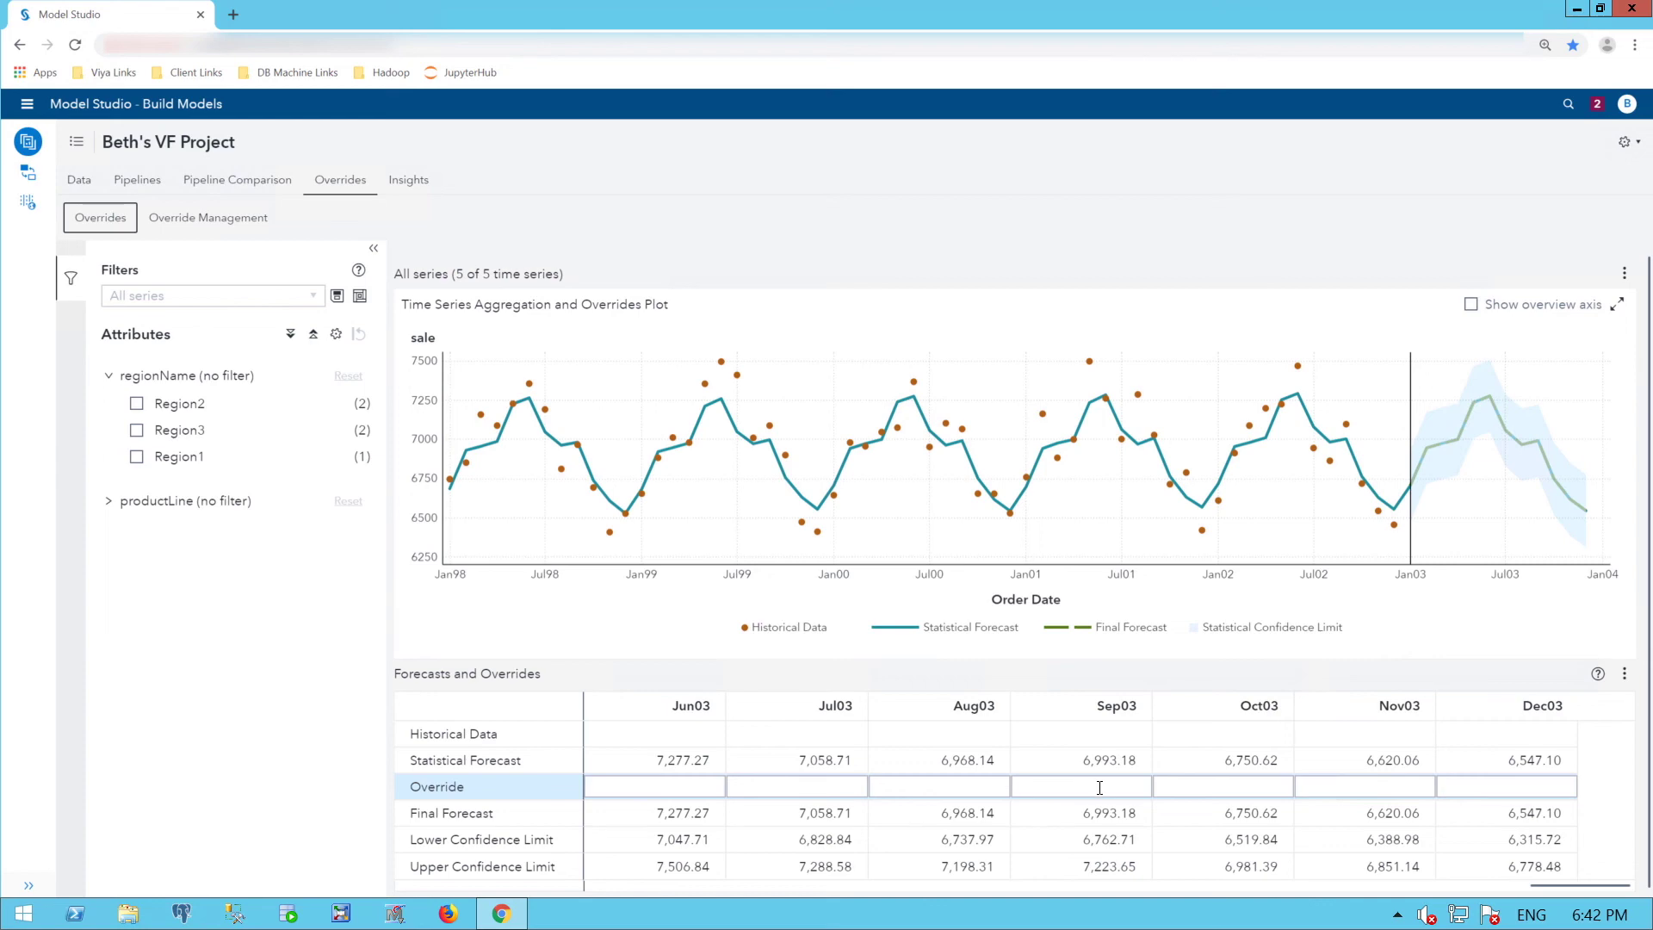
{"action": "left_click", "coordinate": [1102, 787]}
{"action": "type", "text": "7500"}
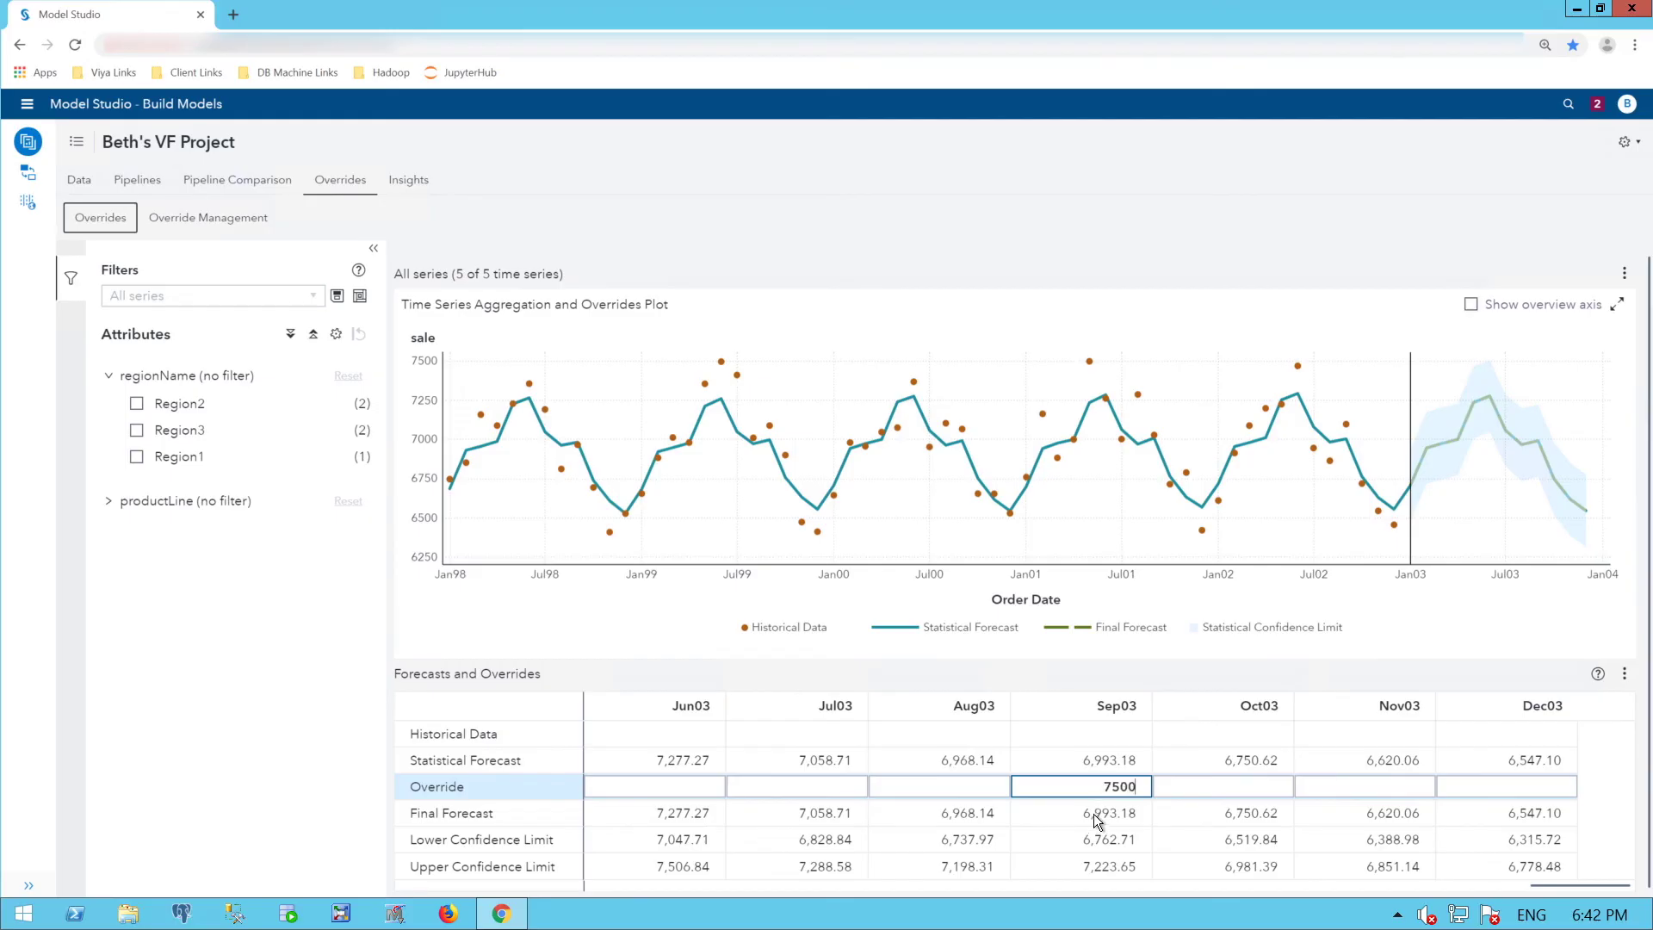
{"action": "key", "text": "Return"}
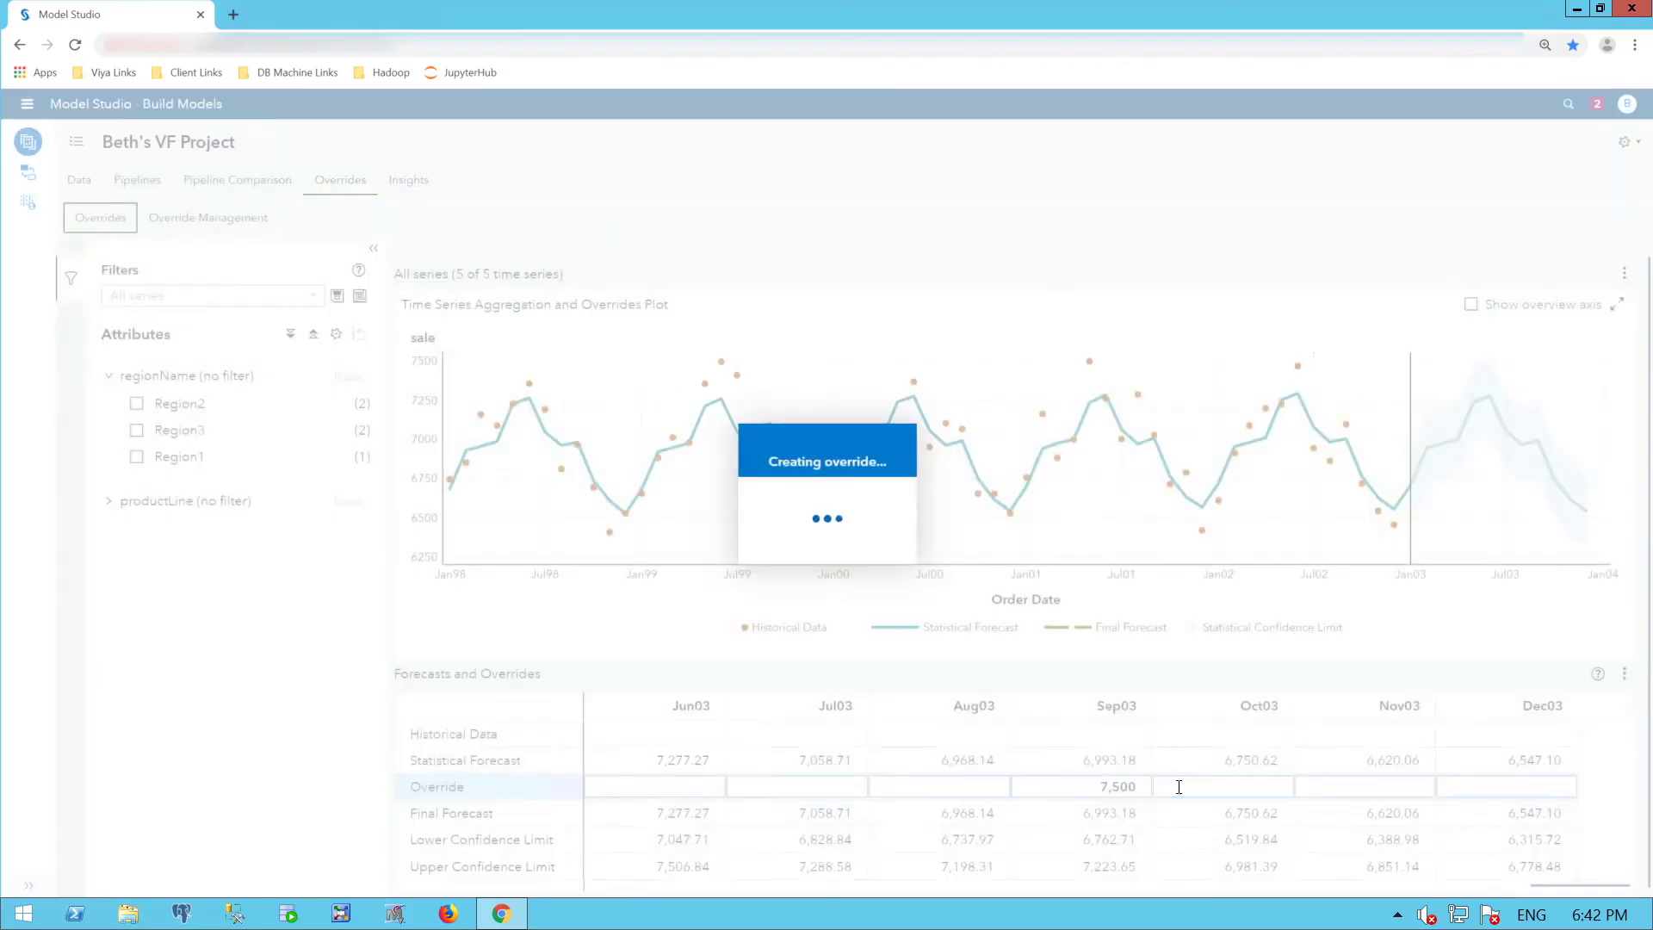
{"action": "right_click", "coordinate": [1223, 787]}
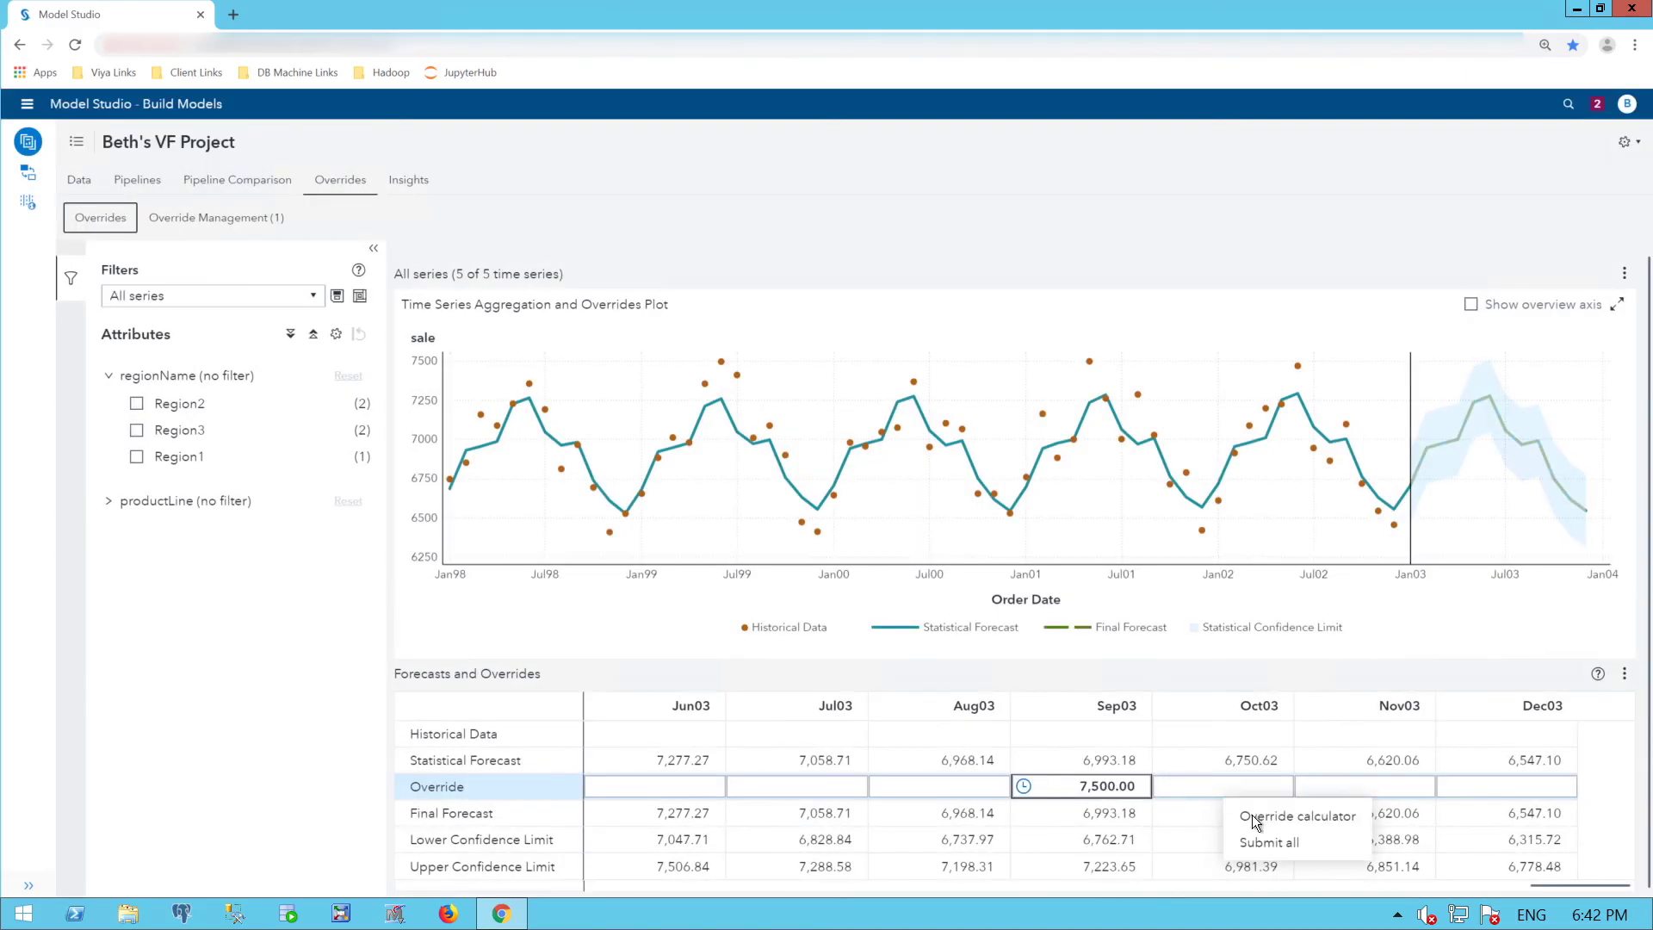
{"action": "left_click", "coordinate": [1269, 843]}
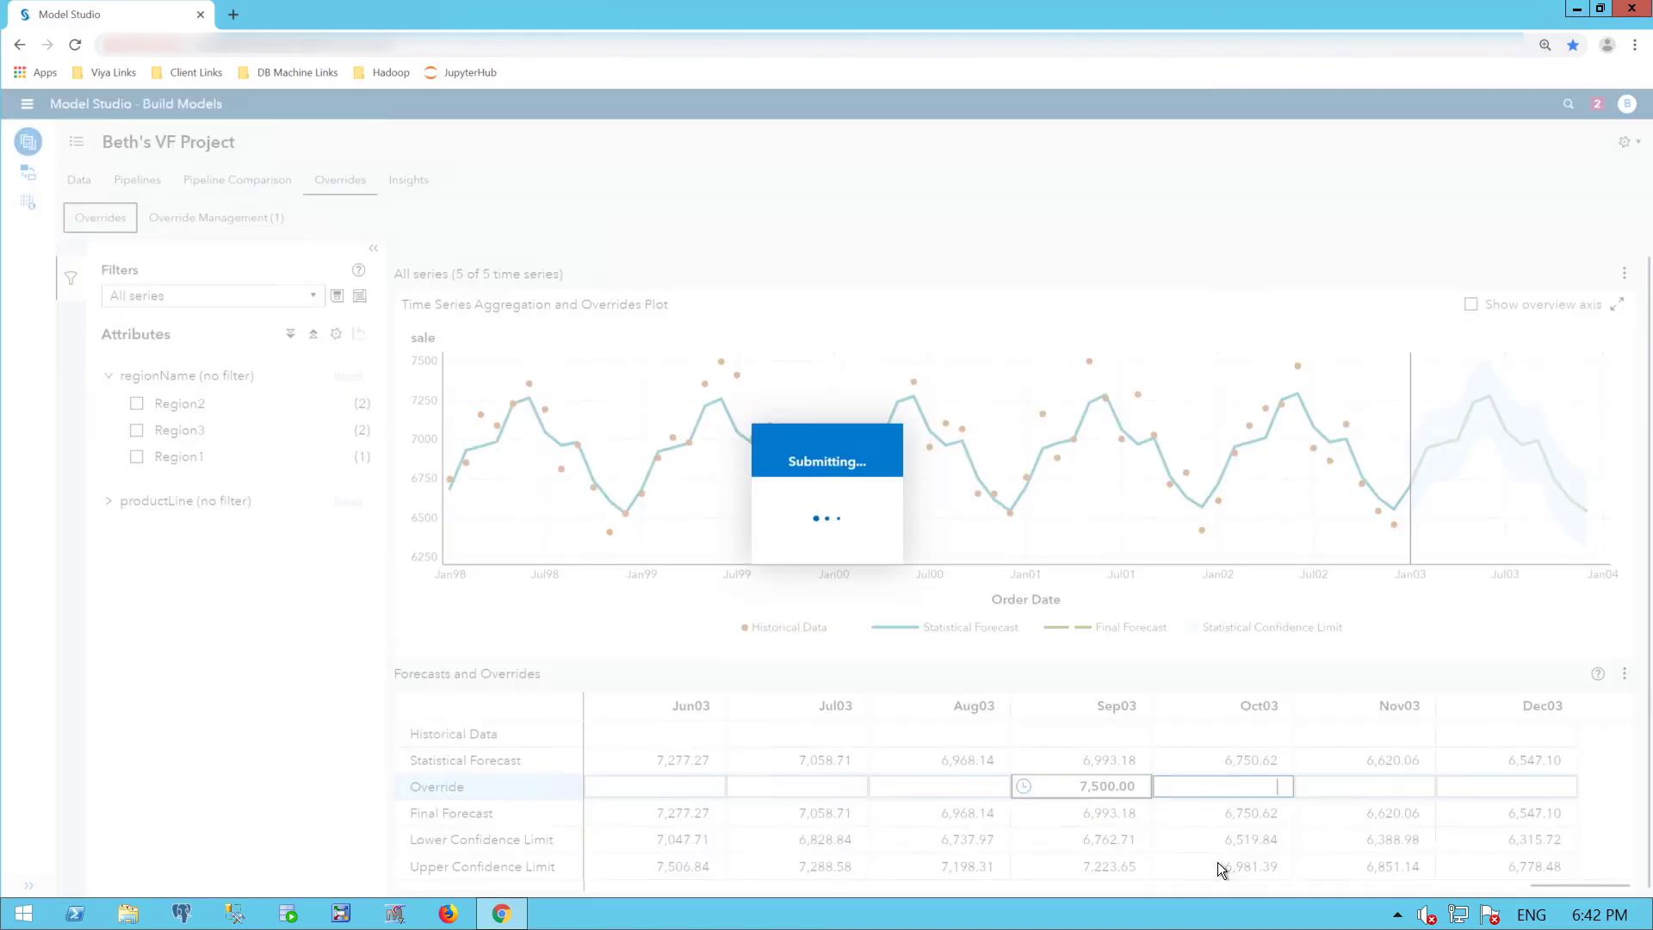